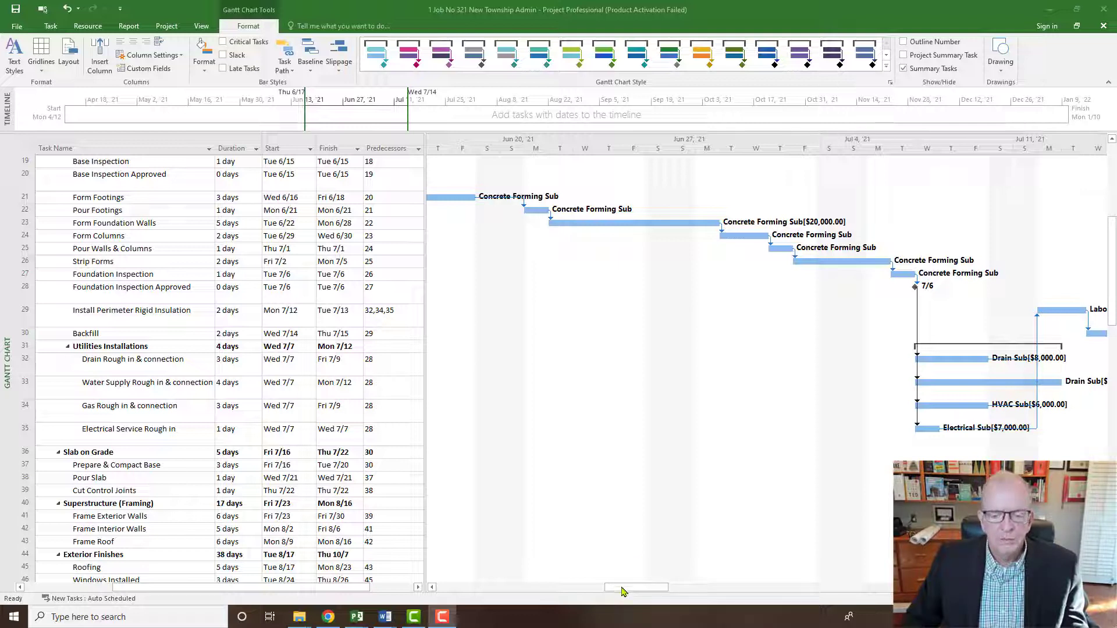
Scroll the Gantt chart back to June 2021 and the task table to its first tasks.
left_click(622, 589)
left_click_drag(622, 588, 603, 589)
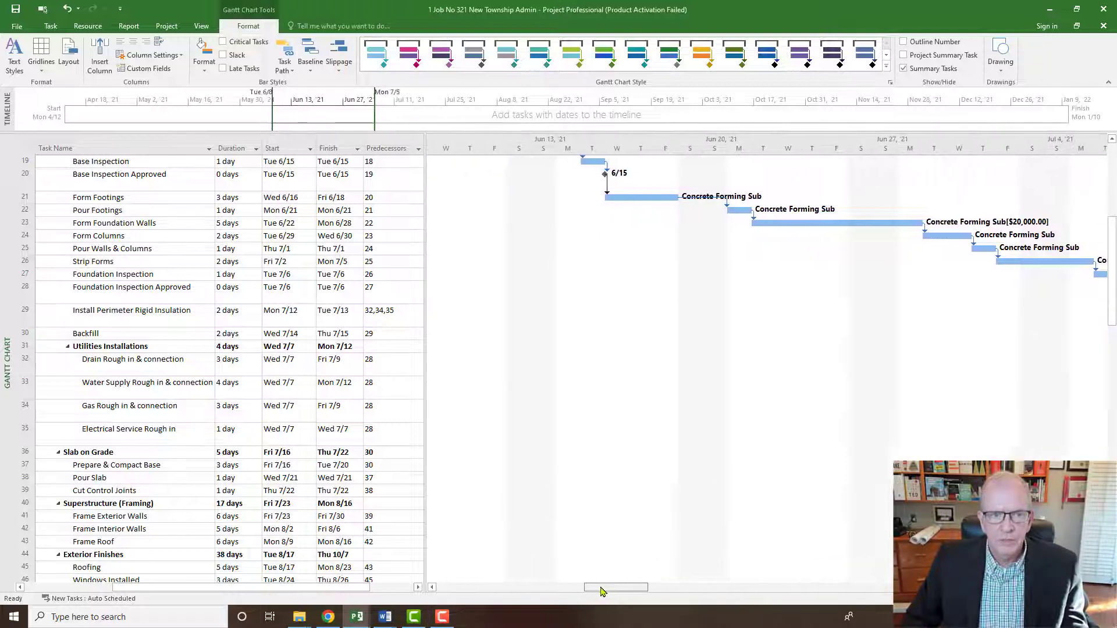
scroll(185, 421, "up", 7)
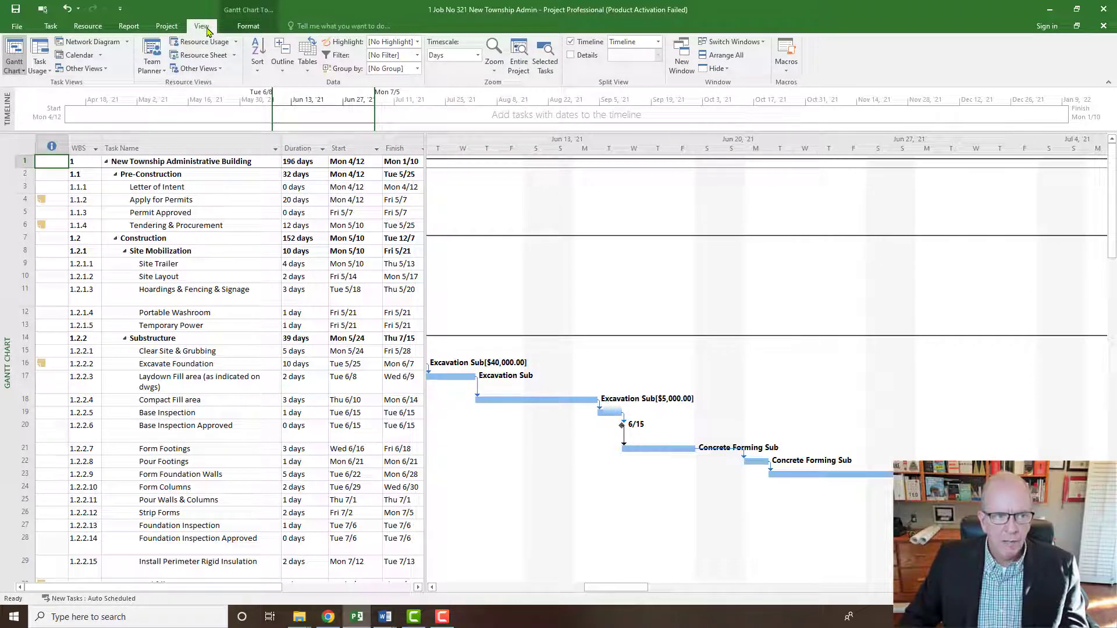
Collapse the outline to Level 2 and review the Pre-Construction, Construction and Close Out phases.
left_click(283, 70)
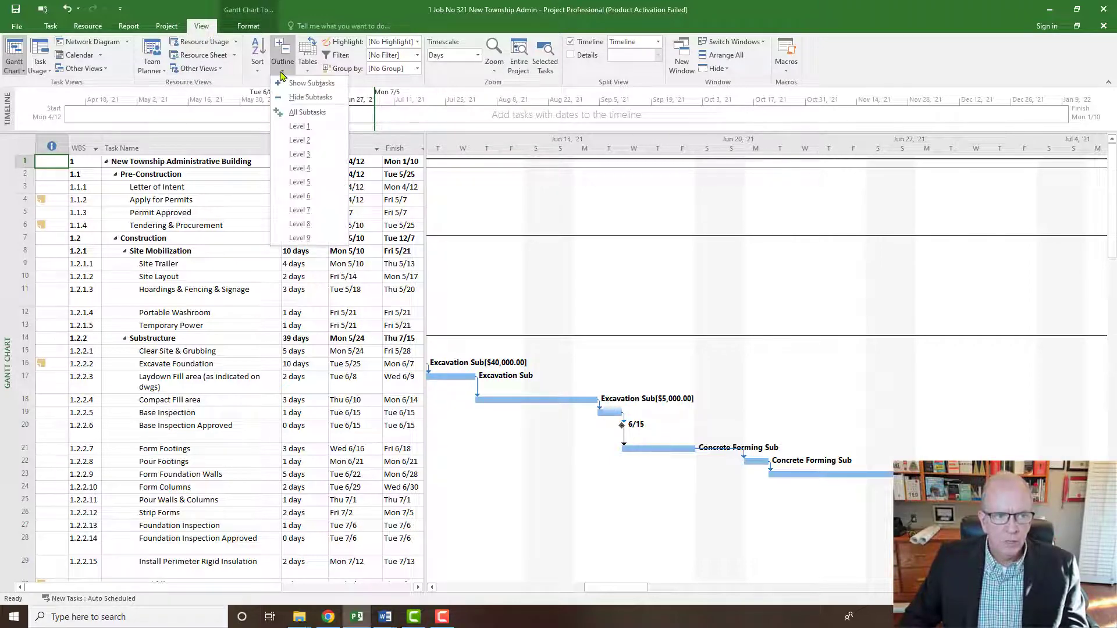
left_click(300, 141)
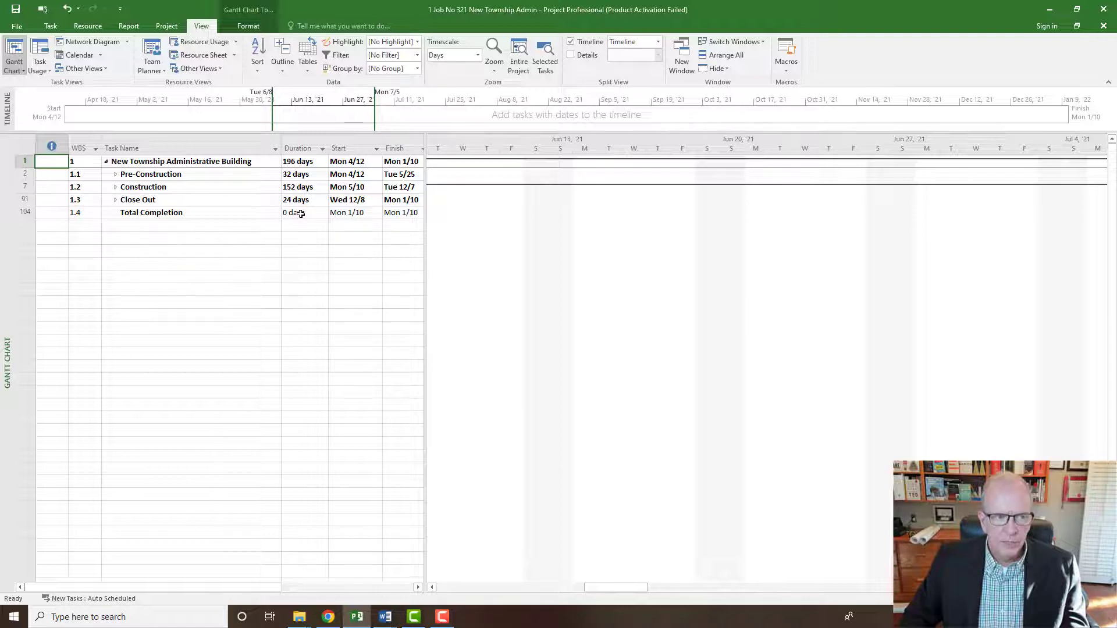
left_click(194, 175)
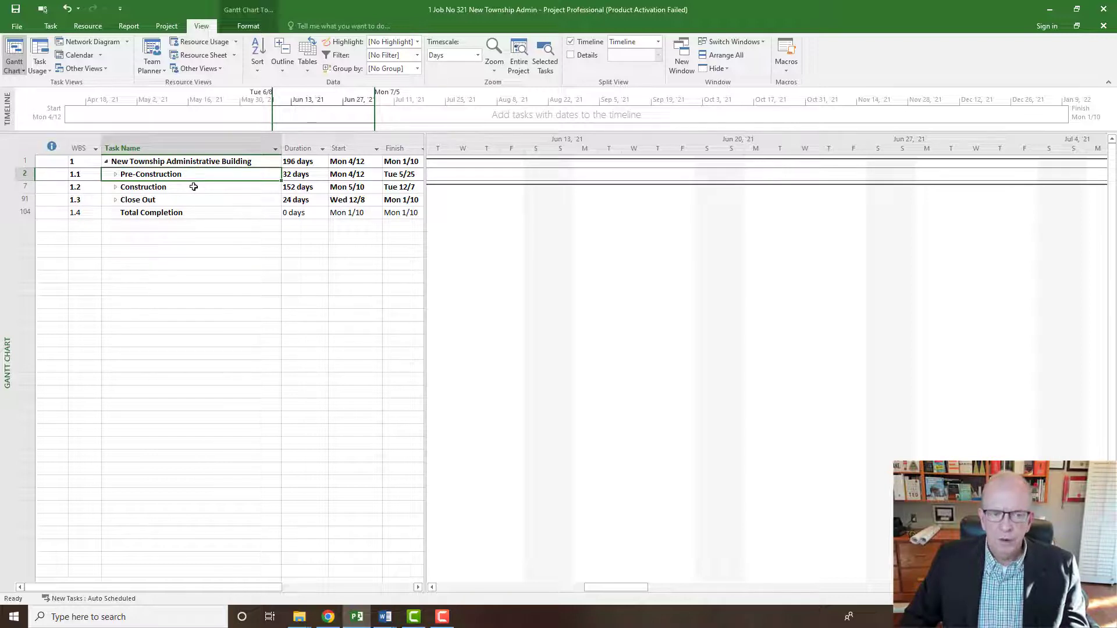
left_click(194, 187)
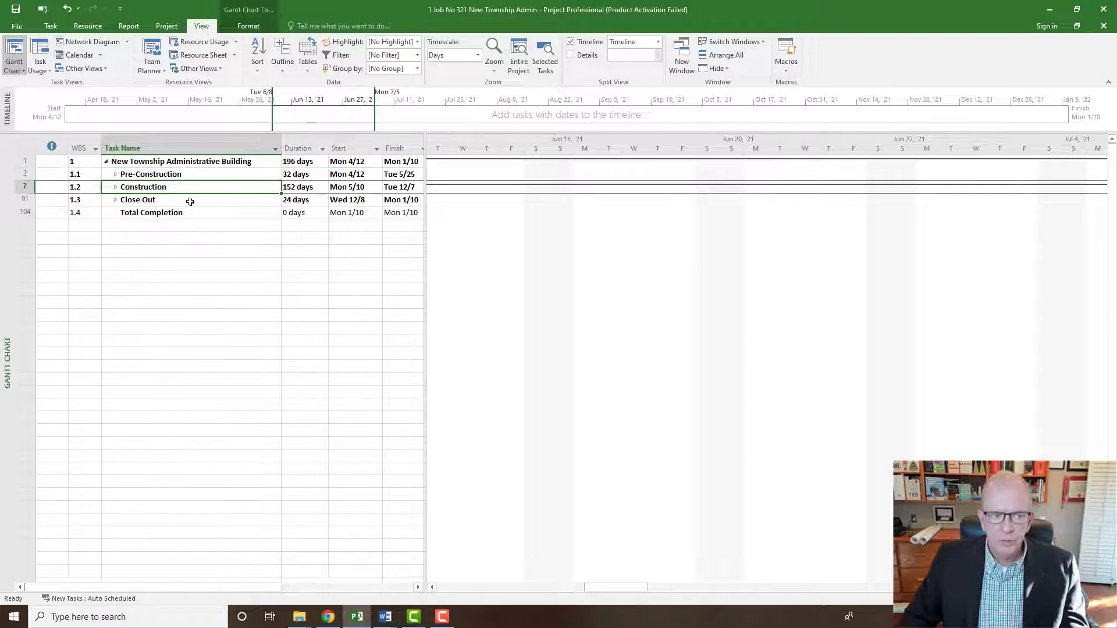
left_click(190, 202)
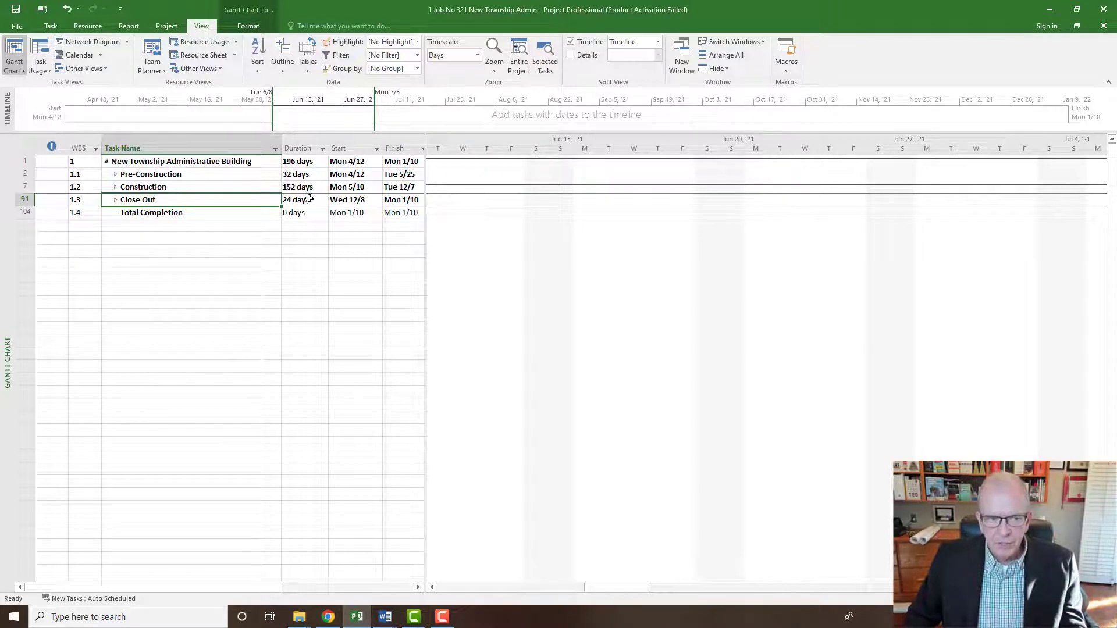
Expand the outline to Level 3 and select the Construction sub-phase rows 7 to 87.
left_click(283, 68)
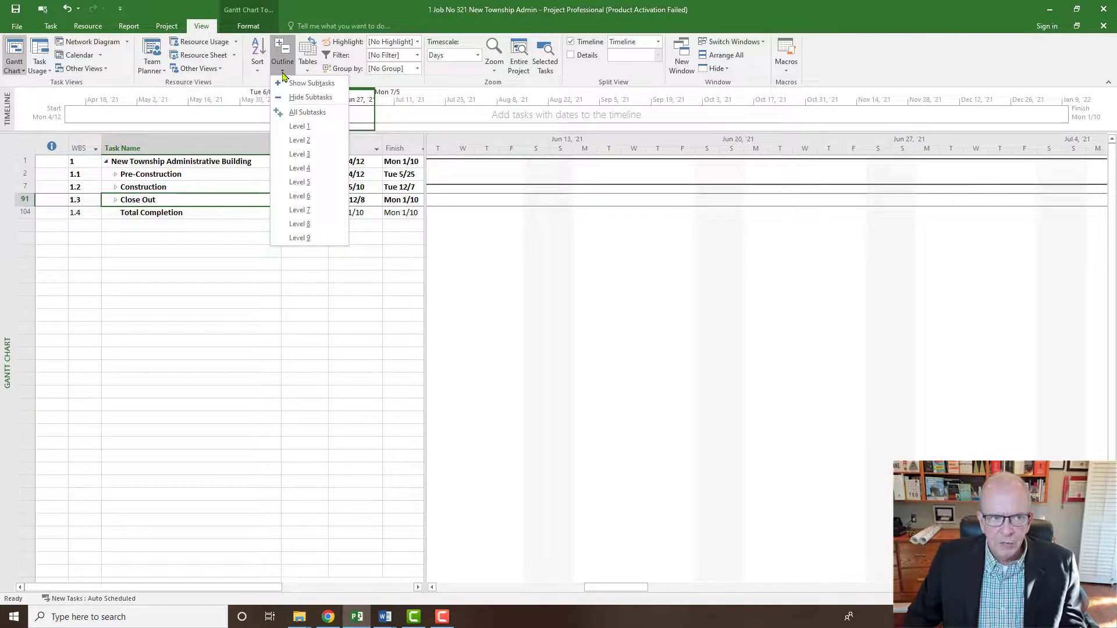
left_click(298, 154)
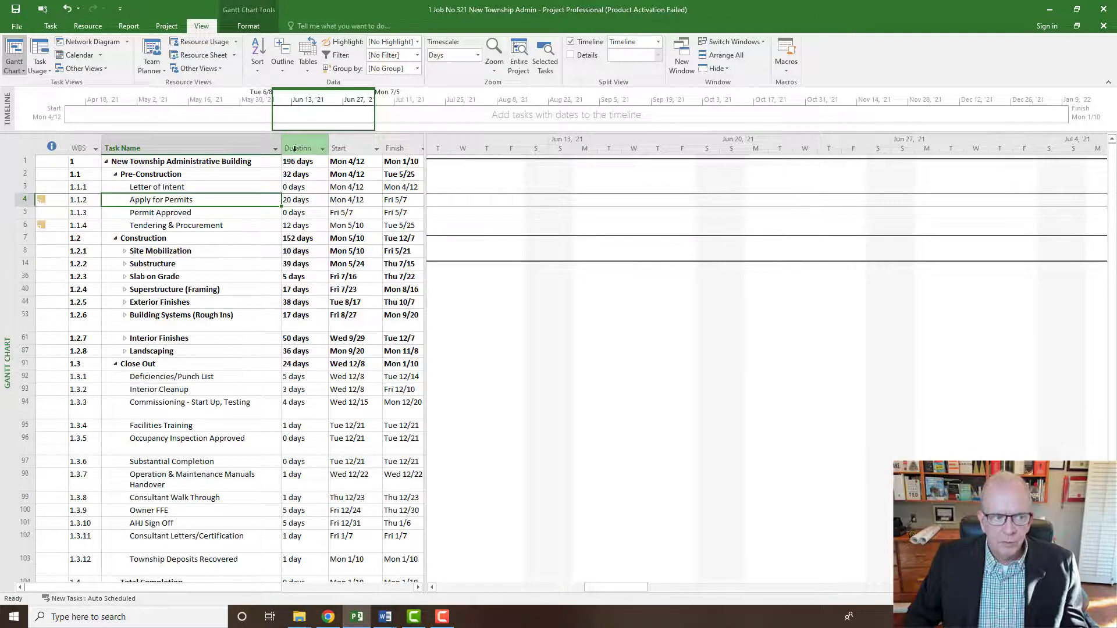
scroll(223, 247, "down", 2)
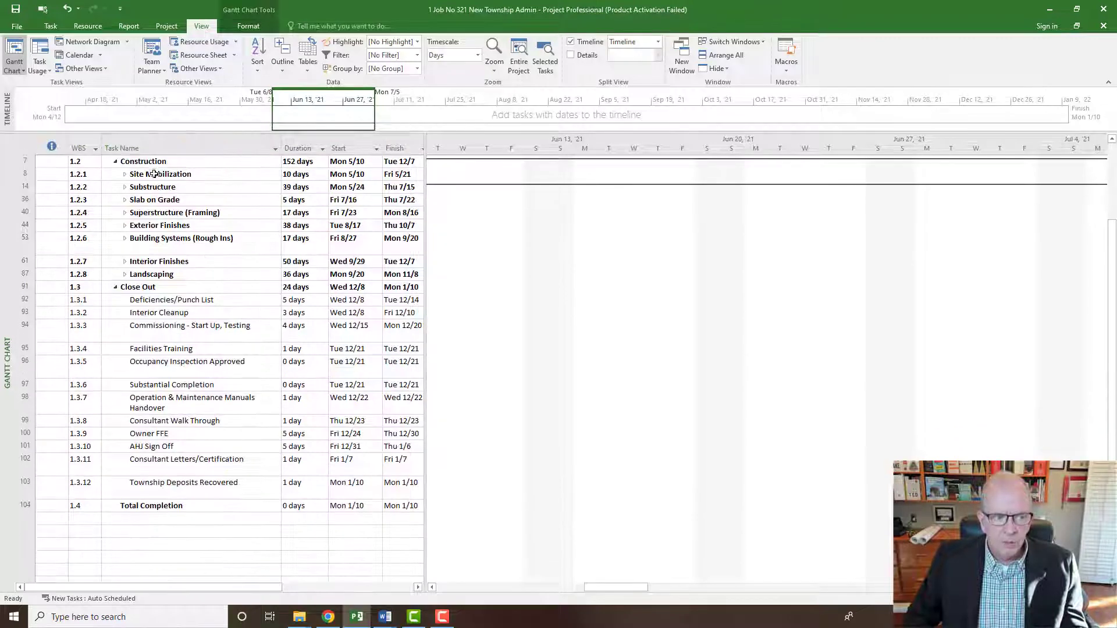
left_click_drag(25, 164, 62, 274)
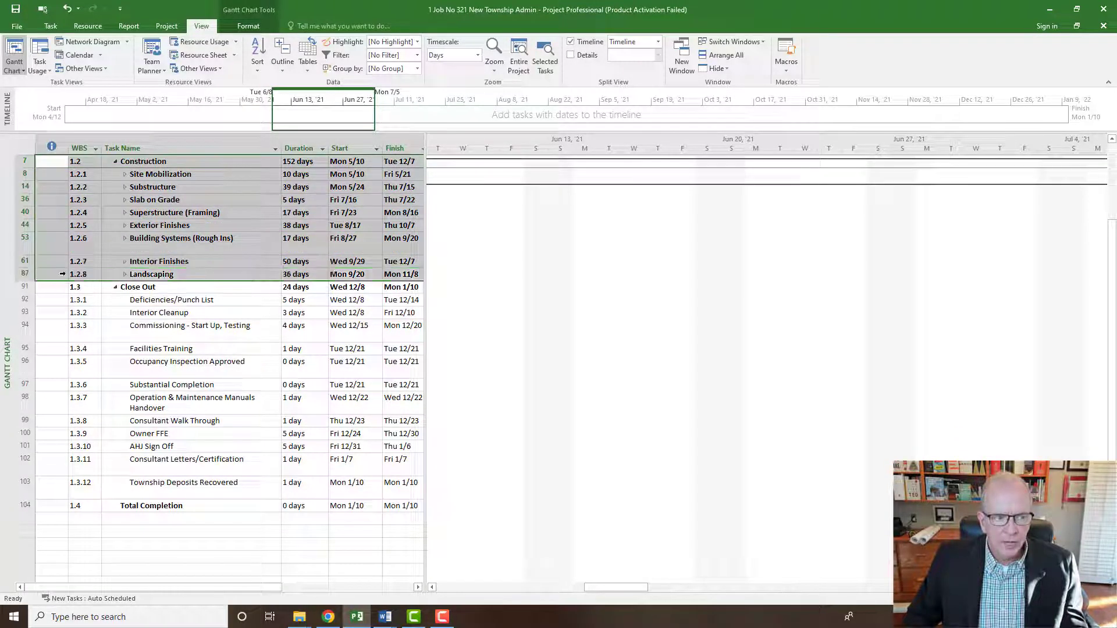
Check sub-phase durations: Site Mobilization 10 days, Substructure 39 days, Slab on Grade 5 days, and others.
left_click(227, 175)
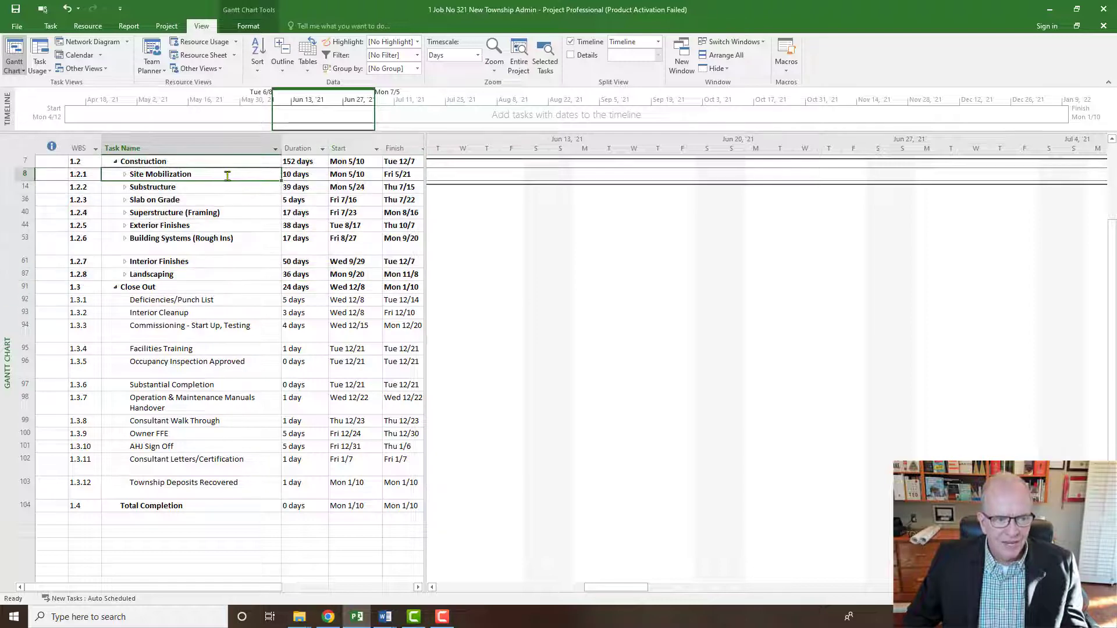
left_click(301, 177)
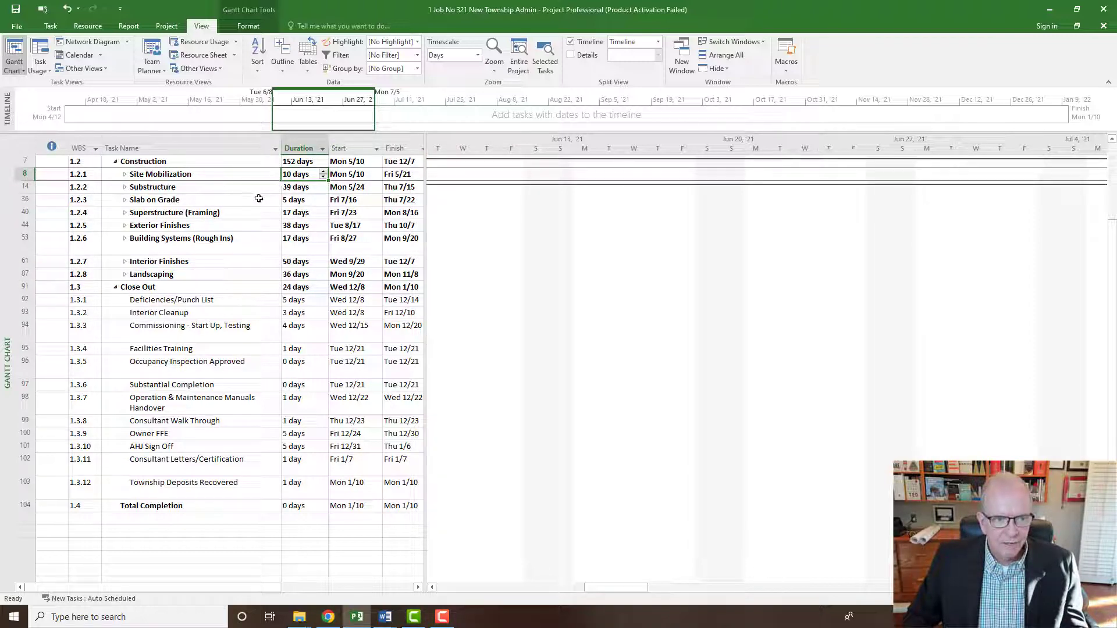
left_click(301, 188)
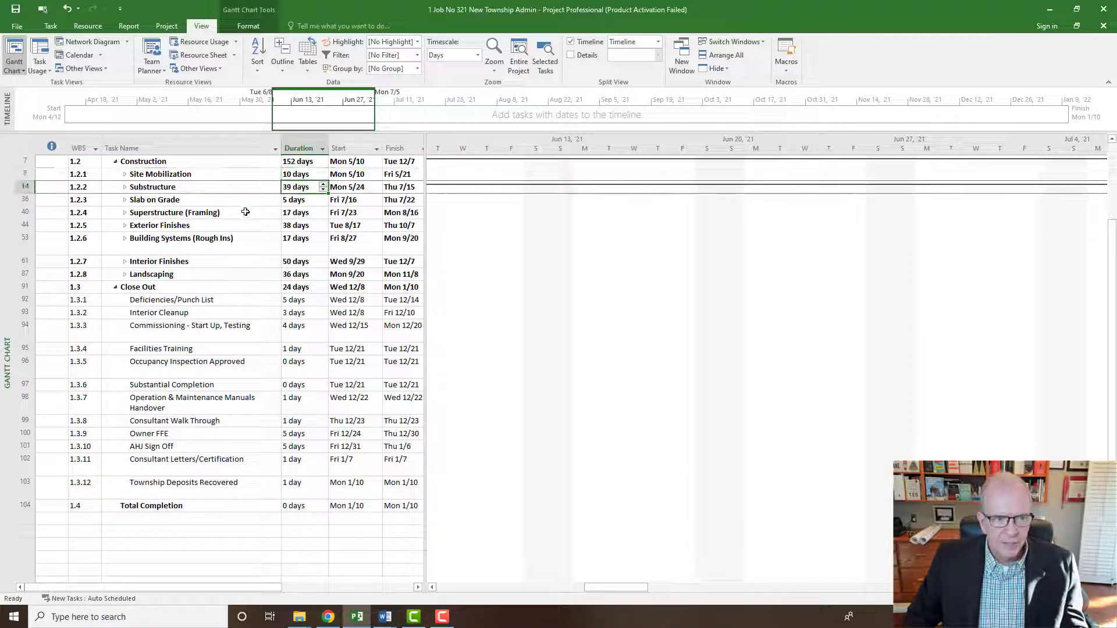
left_click(306, 200)
left_click(307, 213)
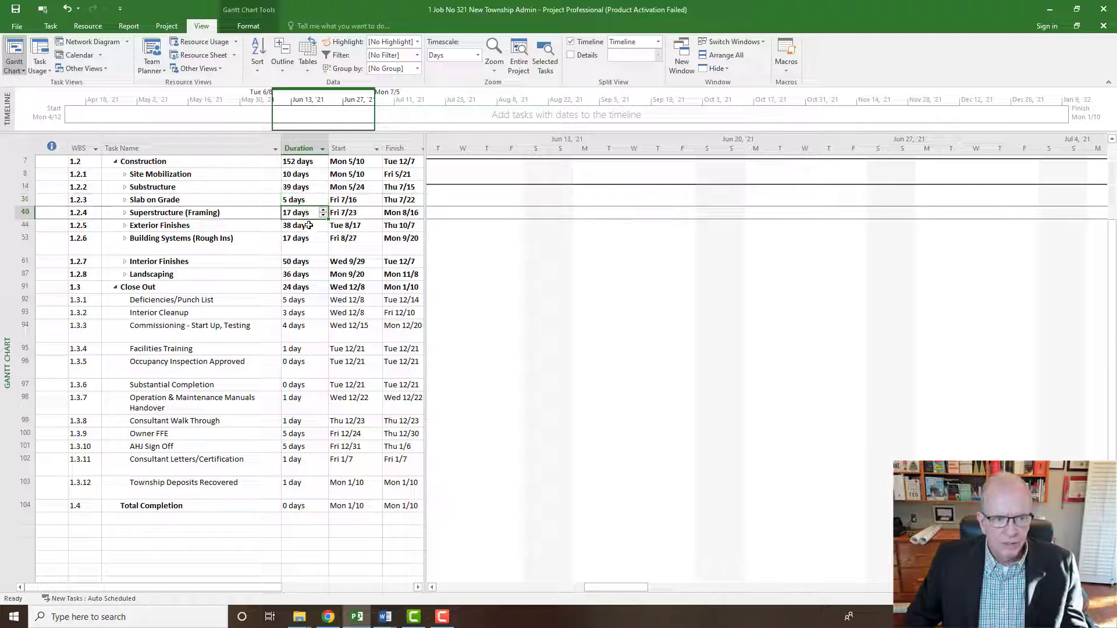
left_click(308, 226)
left_click(308, 239)
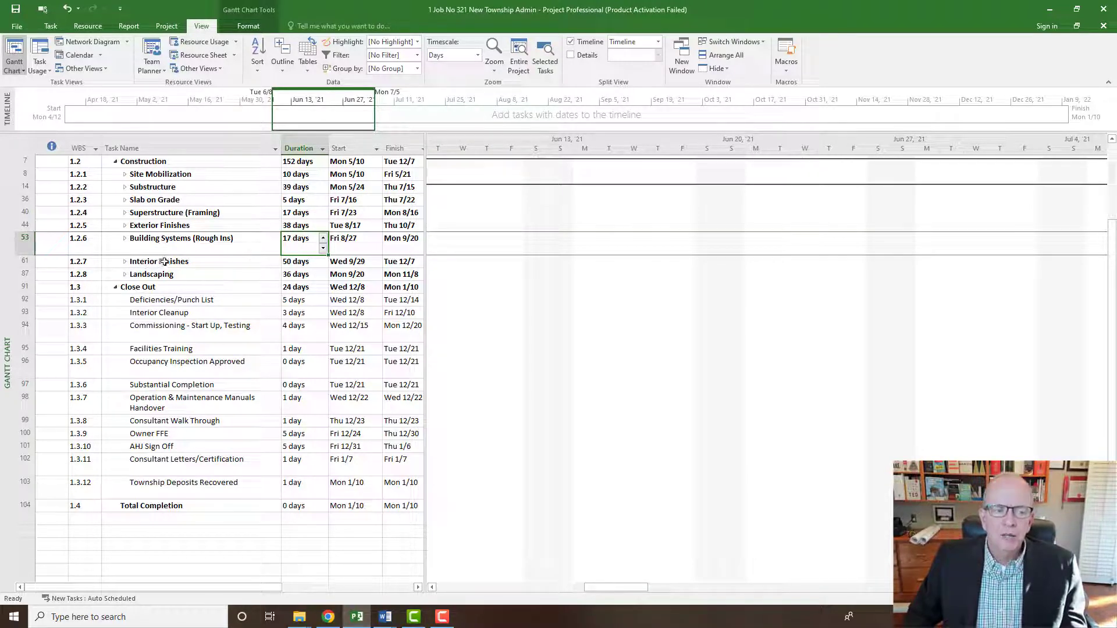
Expand Building Systems (Rough Ins) to check its HVAC, Sprinkler and Electrical (7 days) durations, then collapse it.
left_click(125, 239)
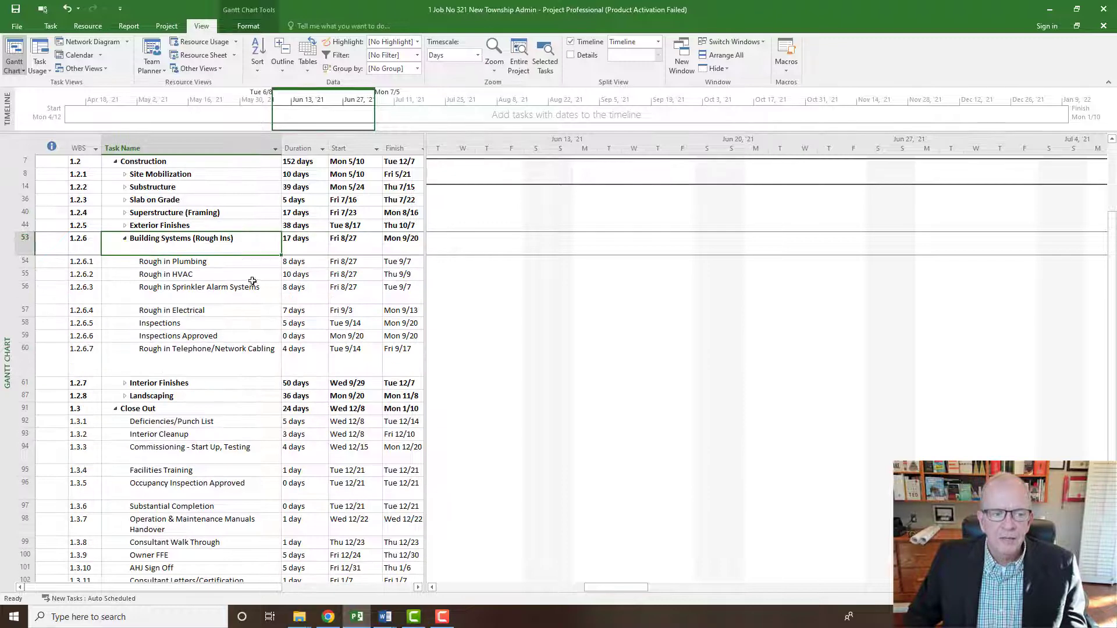
left_click(303, 276)
left_click(304, 288)
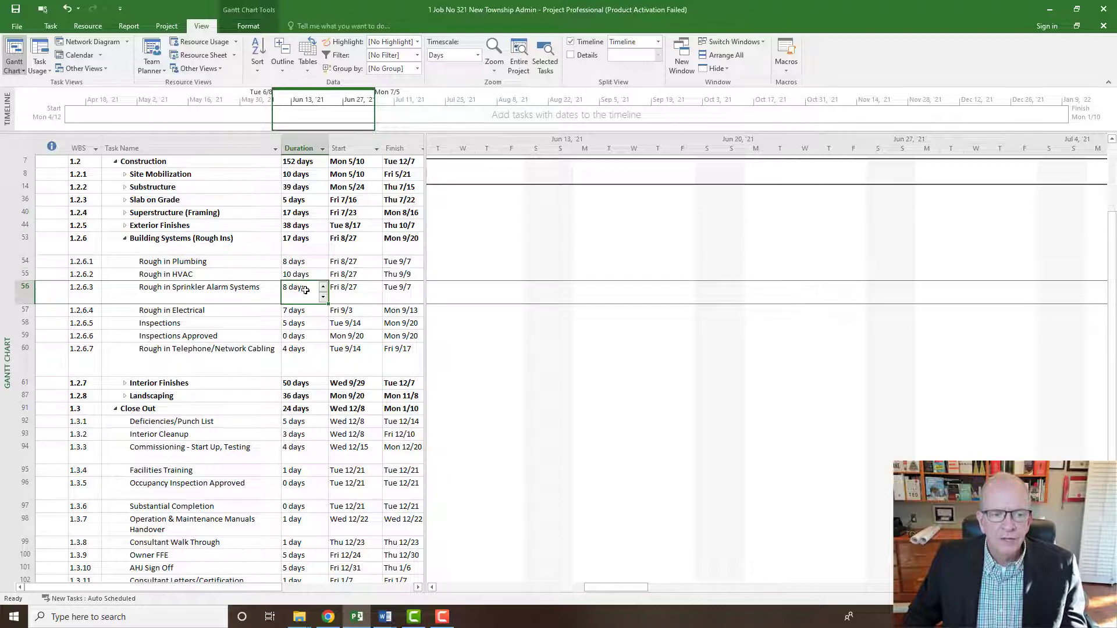
left_click(302, 310)
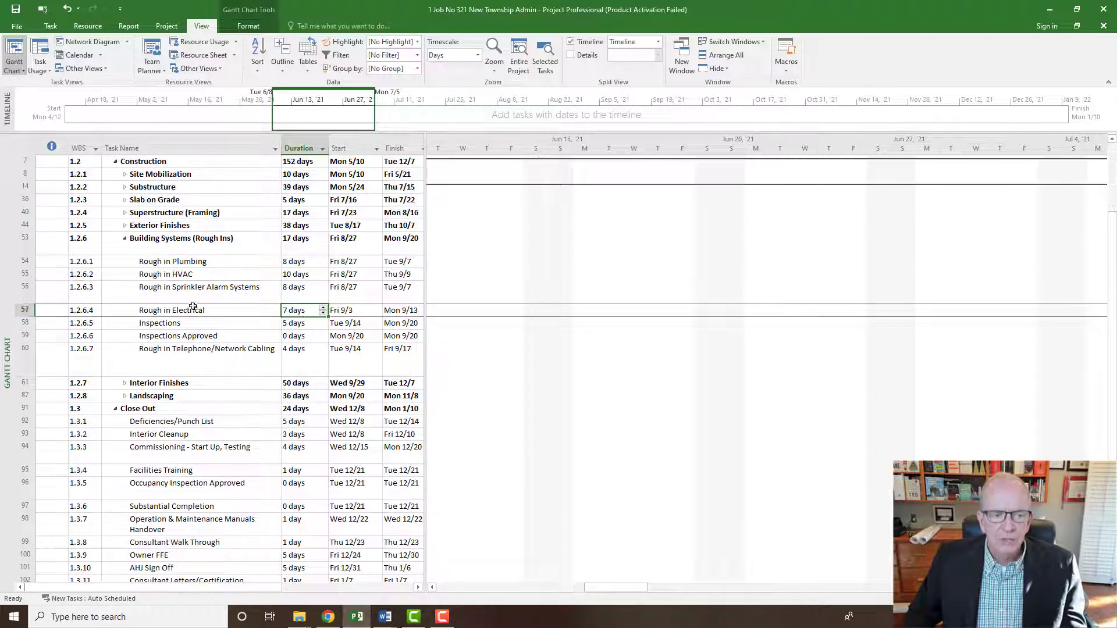
left_click(126, 239)
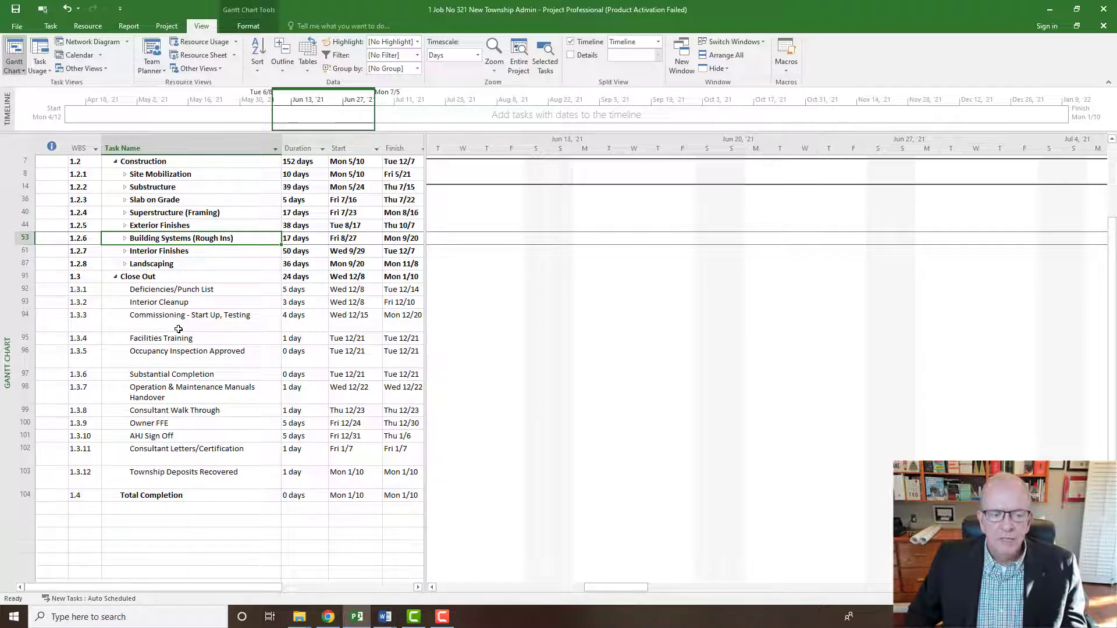
scroll(180, 329, "up", 2)
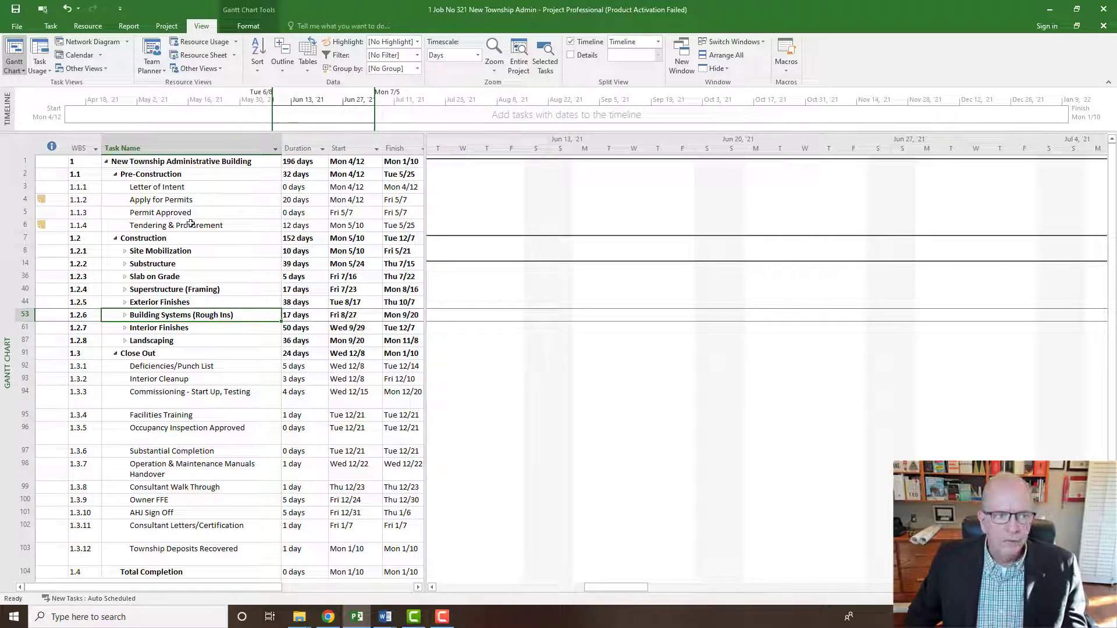
Show all subtasks and widen the task table to reveal the Predecessors column.
left_click(283, 70)
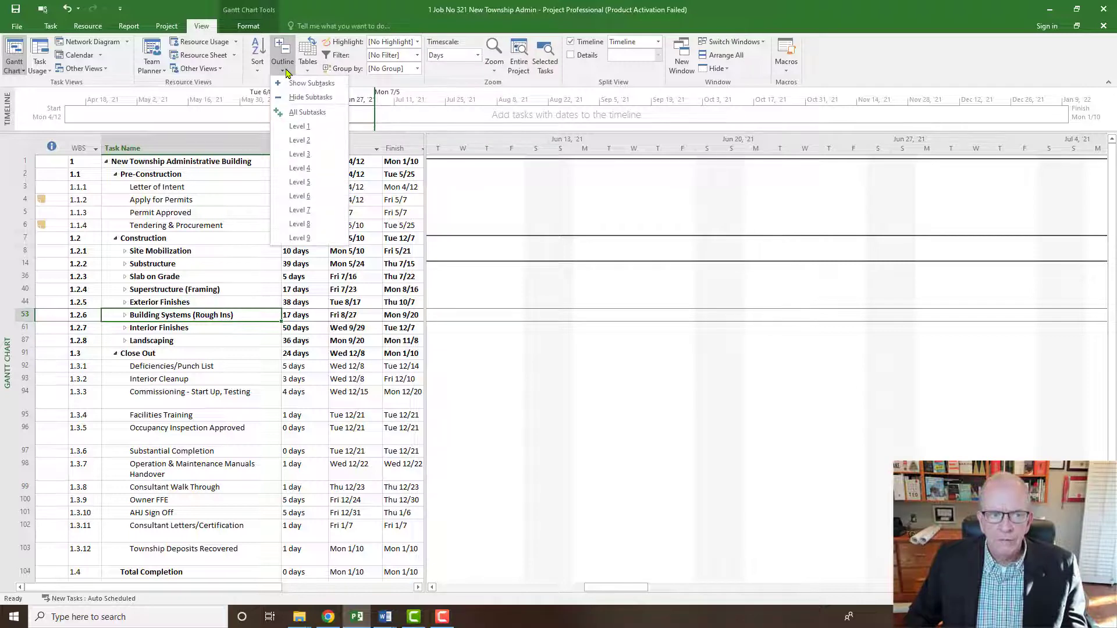
left_click(294, 114)
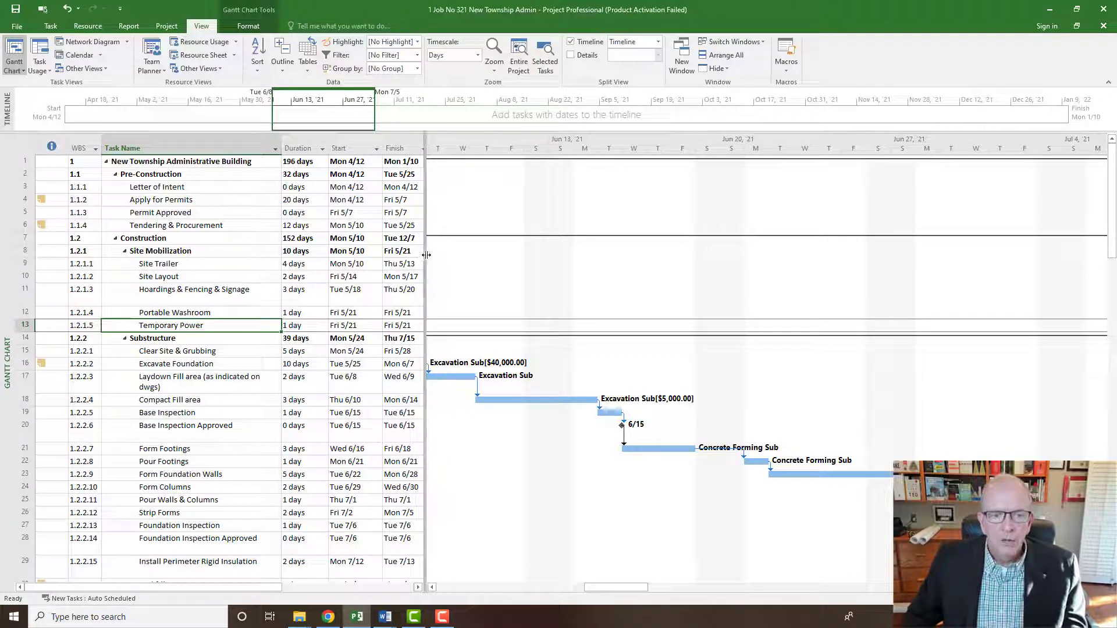
left_click_drag(426, 255, 493, 255)
left_click_drag(687, 592, 722, 586)
scroll(727, 542, "down", 6)
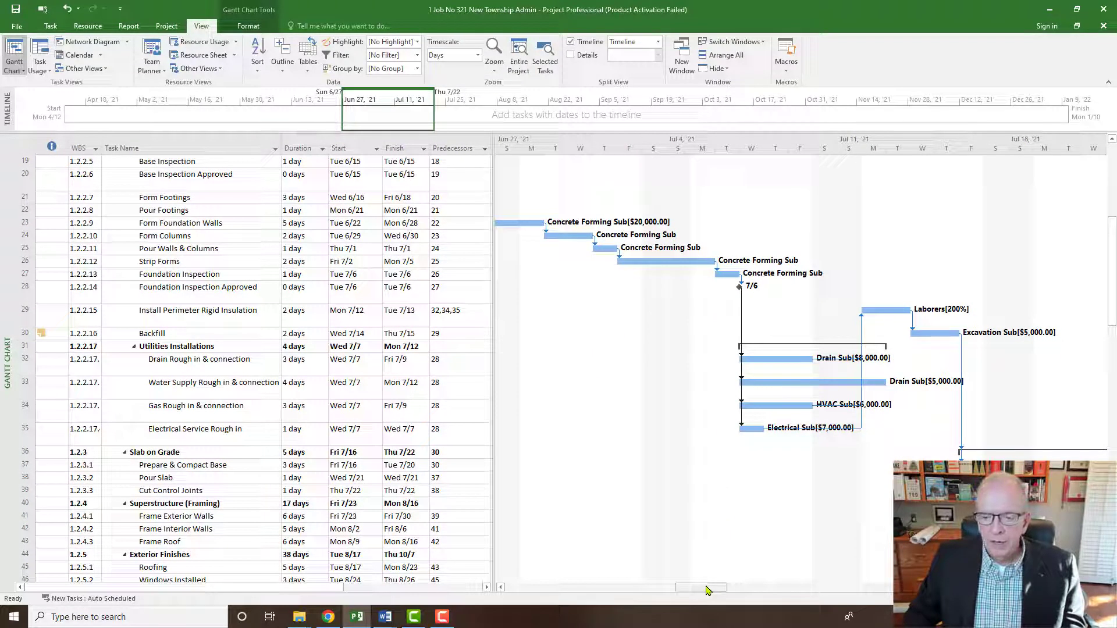
left_click_drag(707, 589, 657, 592)
scroll(658, 544, "up", 6)
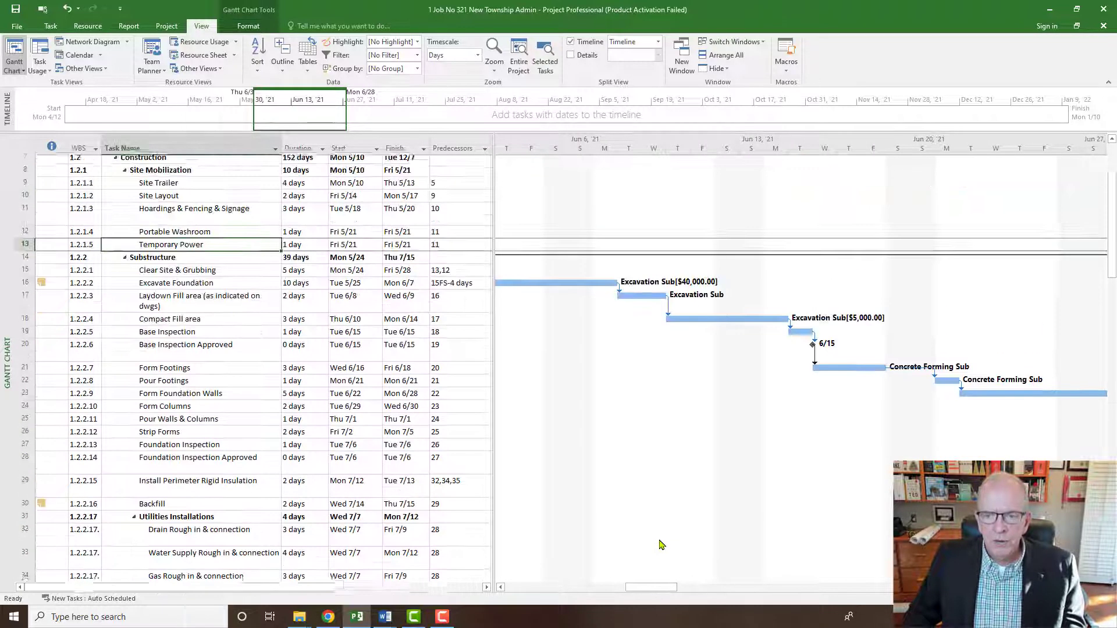
left_click_drag(653, 588, 601, 588)
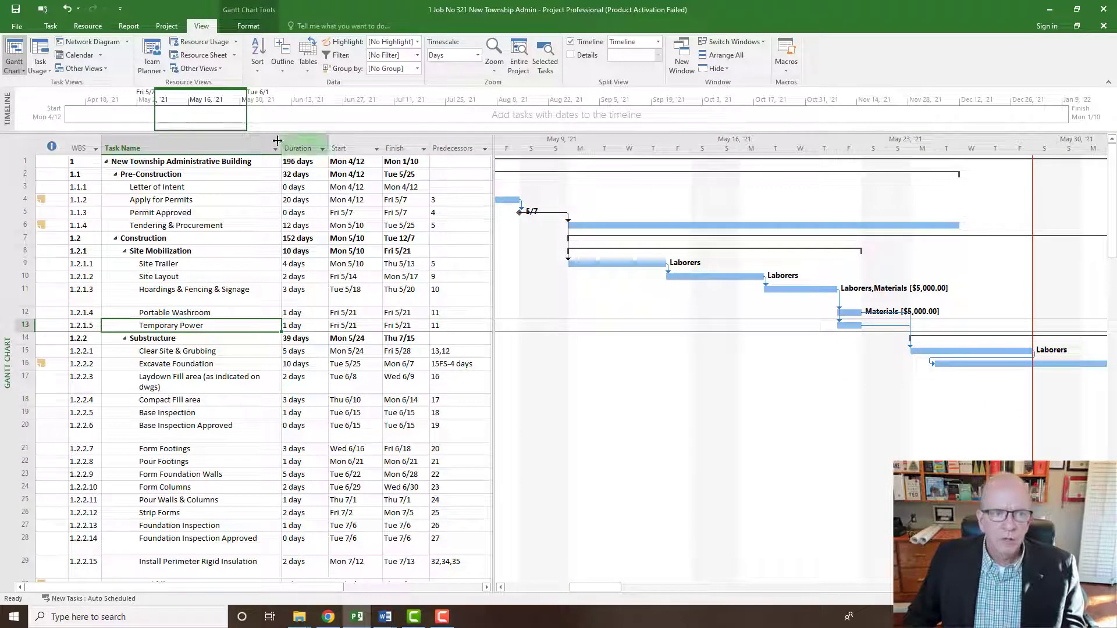
Highlight critical tasks as red Gantt bars and scroll to the Utilities Installations bars.
left_click(247, 27)
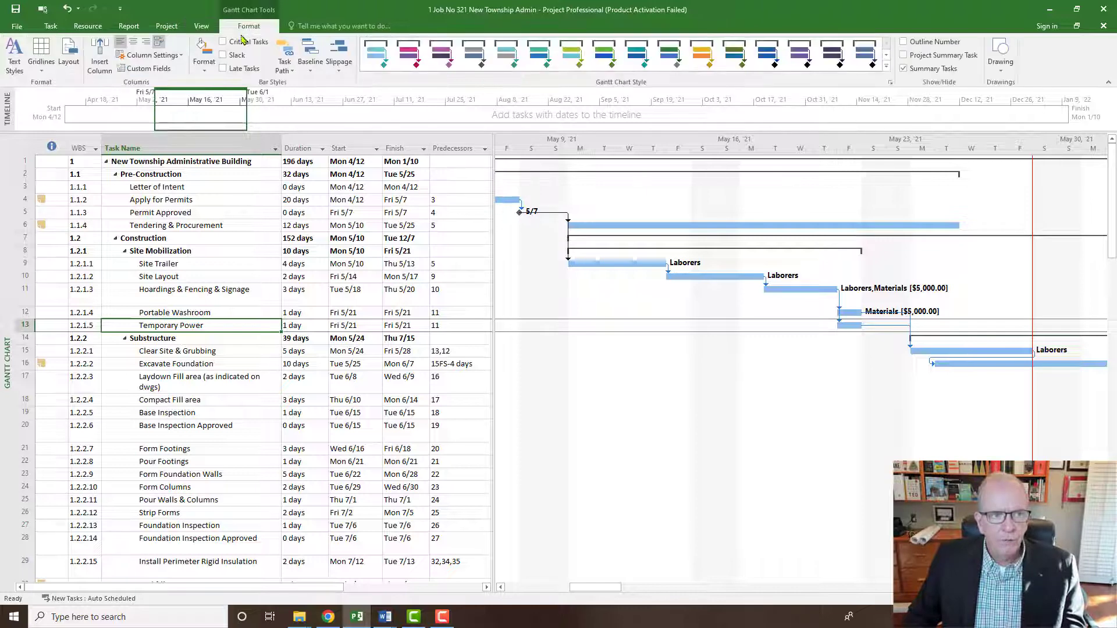
left_click(241, 42)
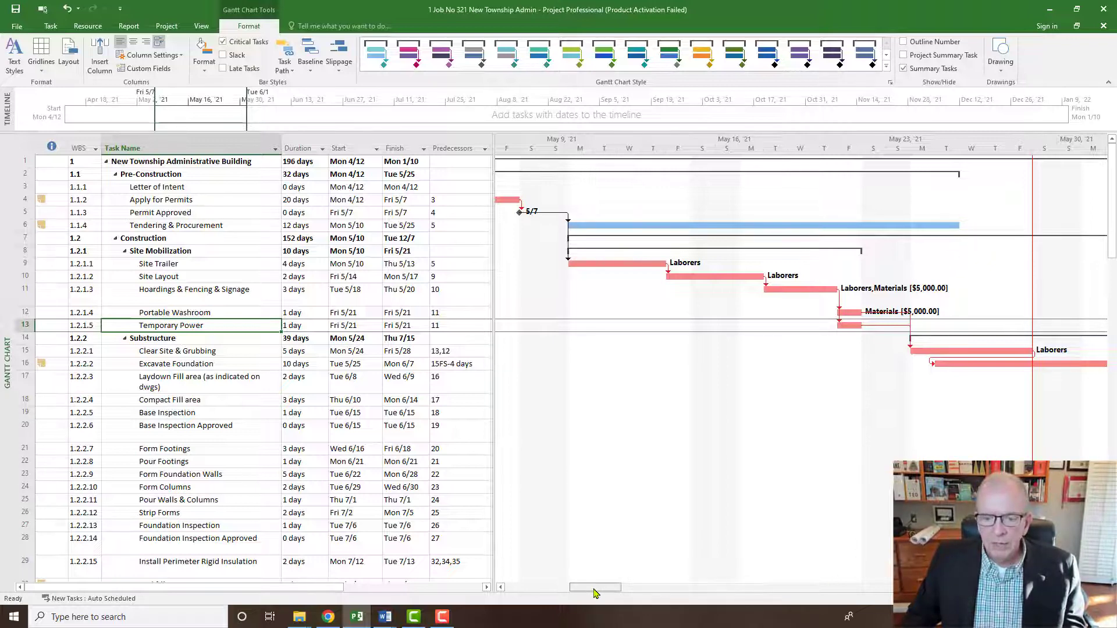
left_click_drag(597, 588, 695, 591)
scroll(702, 530, "down", 4)
scroll(702, 529, "down", 1)
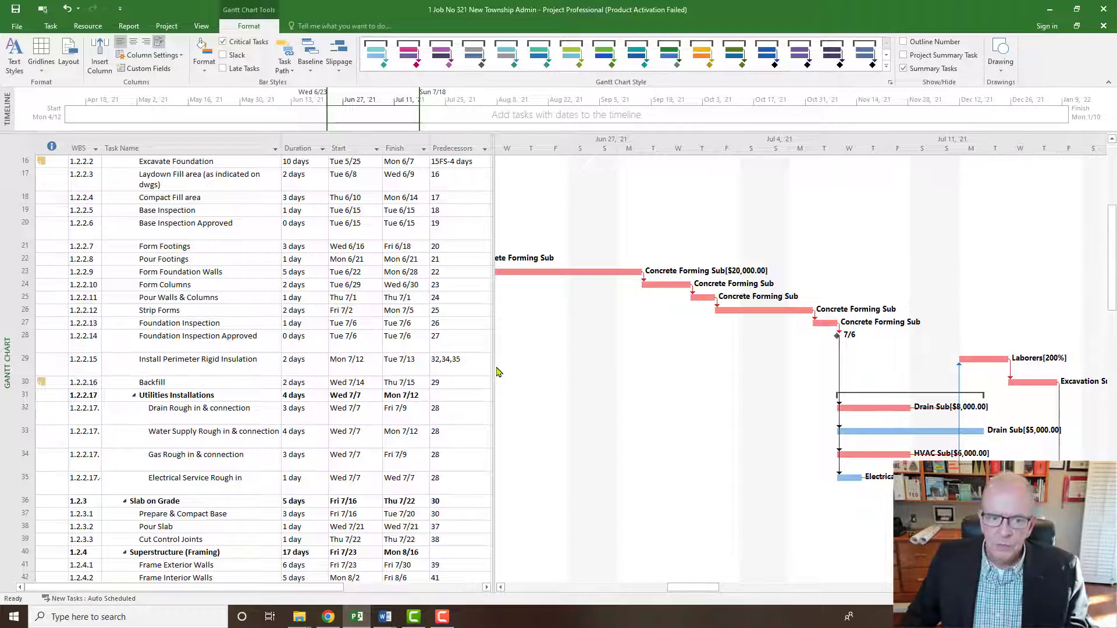
Widen the task table further and inspect the Excavate Foundation predecessor link.
left_click_drag(493, 366, 607, 367)
left_click(481, 164)
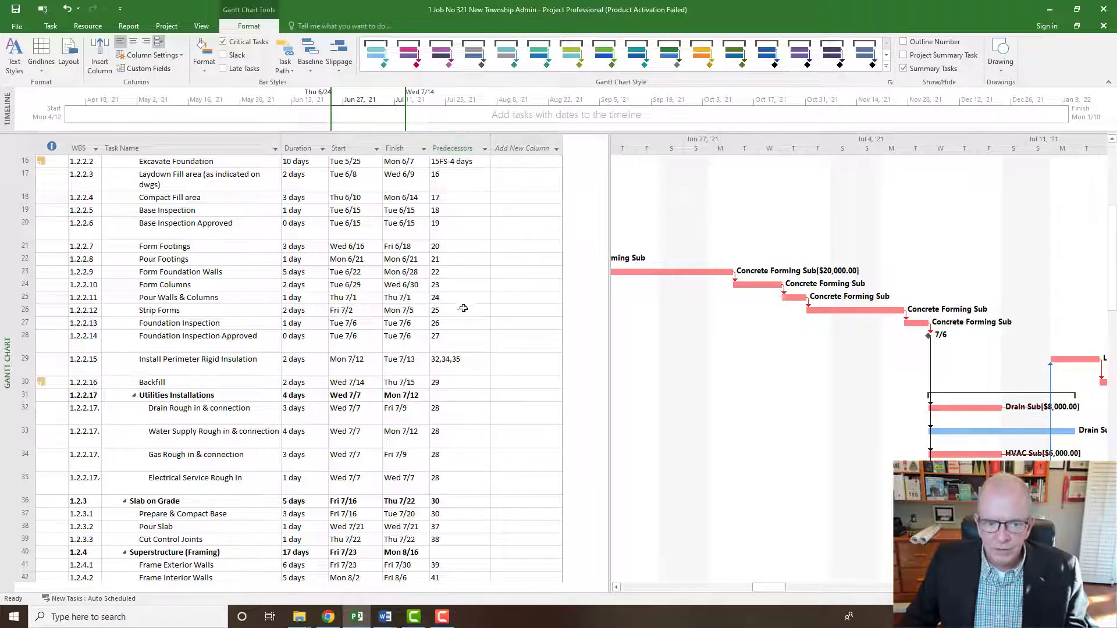
scroll(455, 391, "down", 3)
scroll(455, 387, "up", 8)
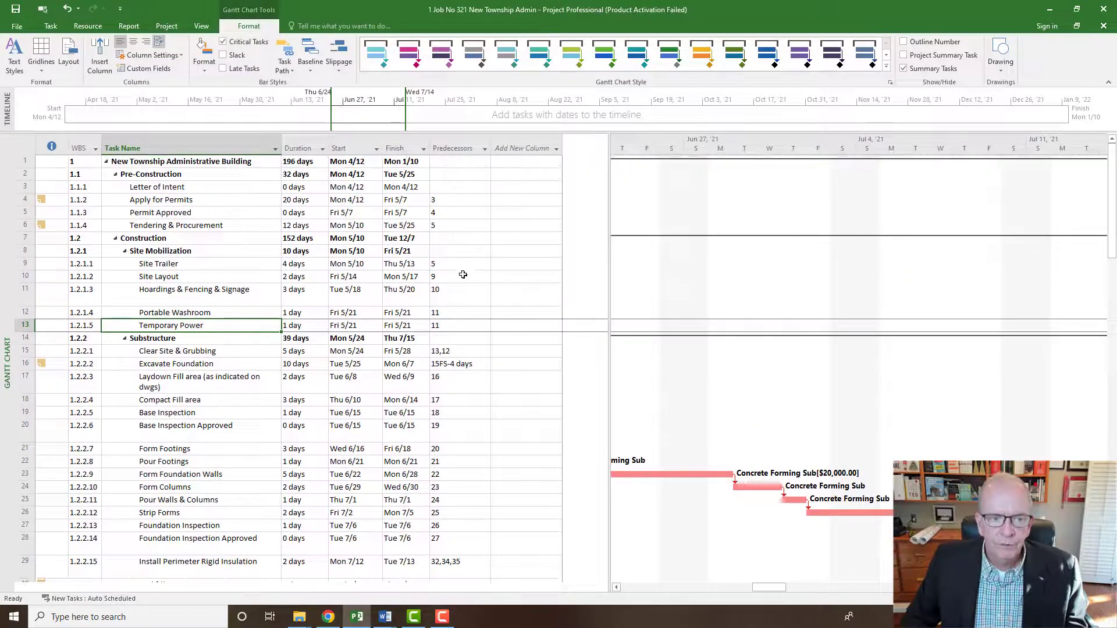
Review Letter of Intent's empty predecessor and the summary tasks, then scroll through all links.
left_click(458, 189)
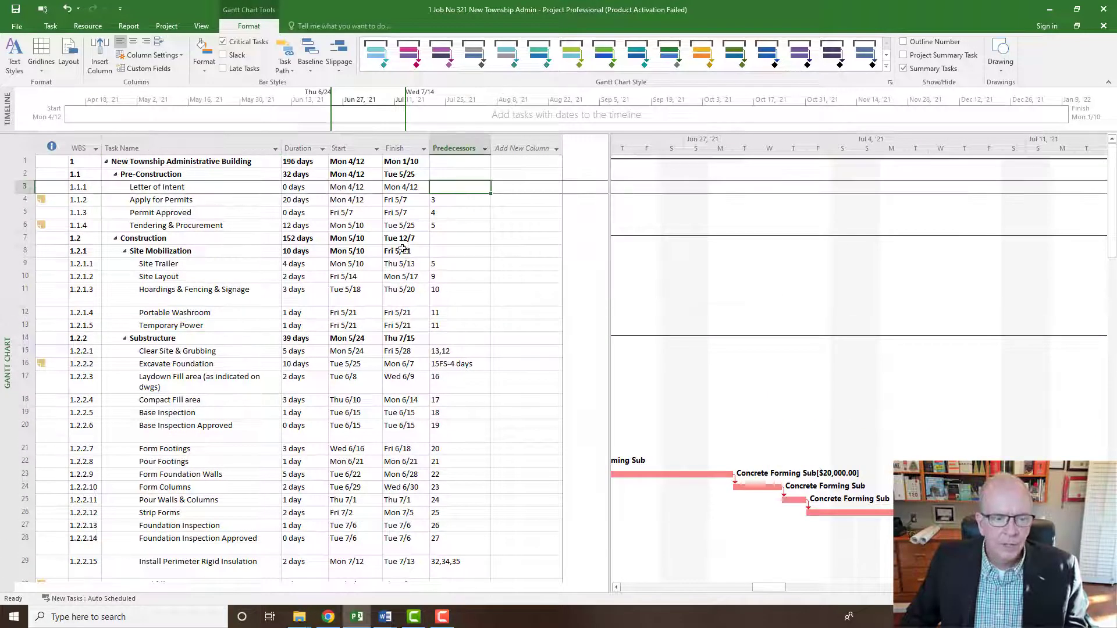
left_click(158, 239)
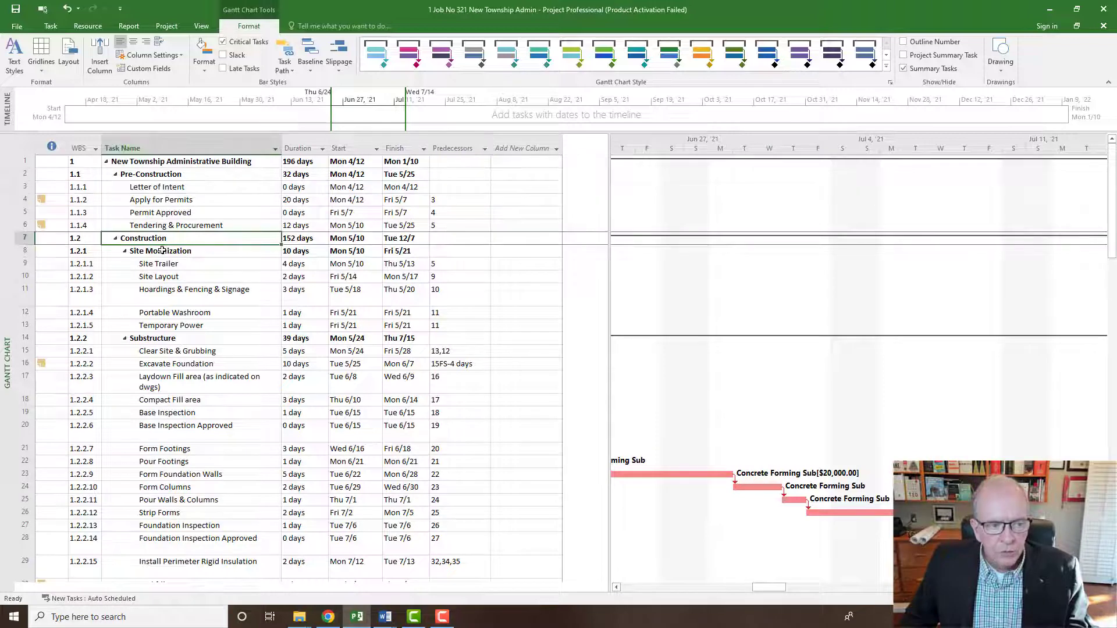
left_click(161, 251)
left_click(178, 175)
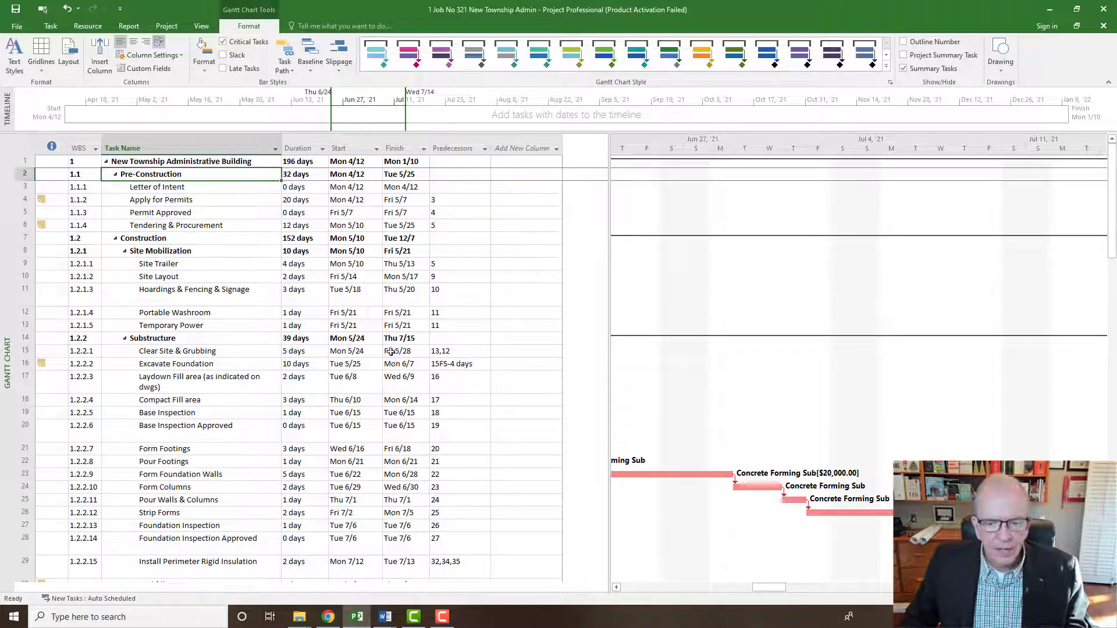
scroll(401, 356, "down", 2)
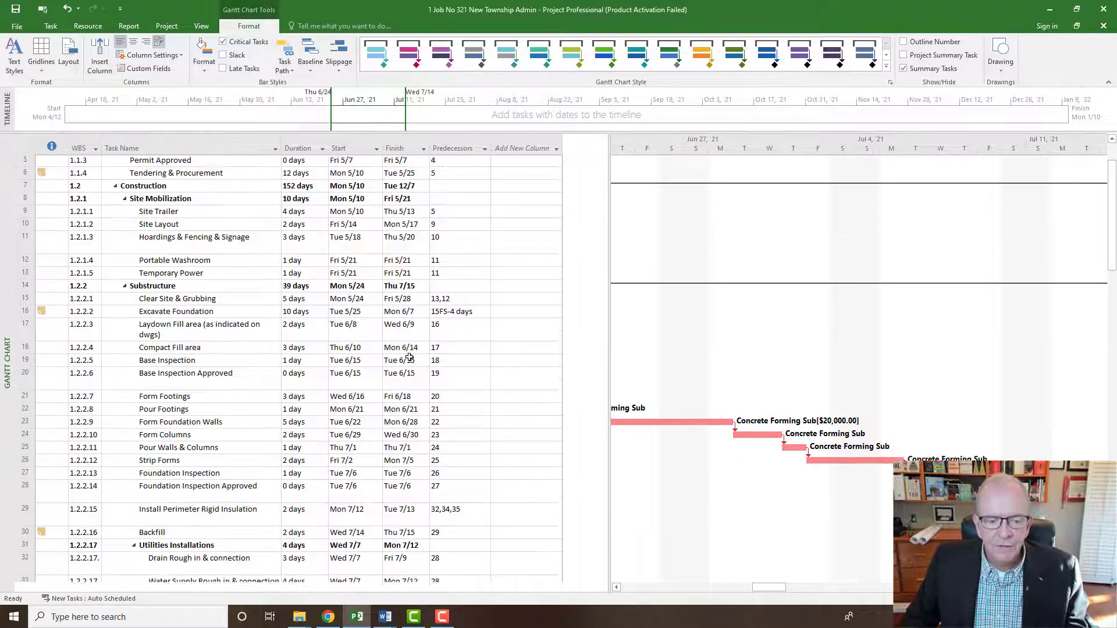
scroll(409, 357, "down", 11)
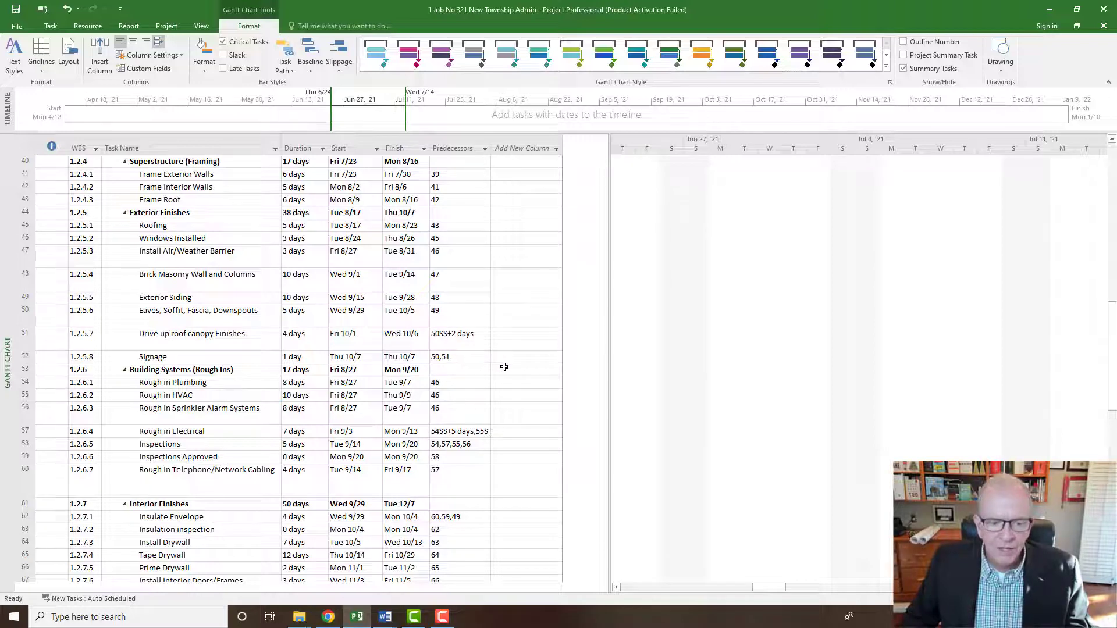
scroll(504, 367, "down", 7)
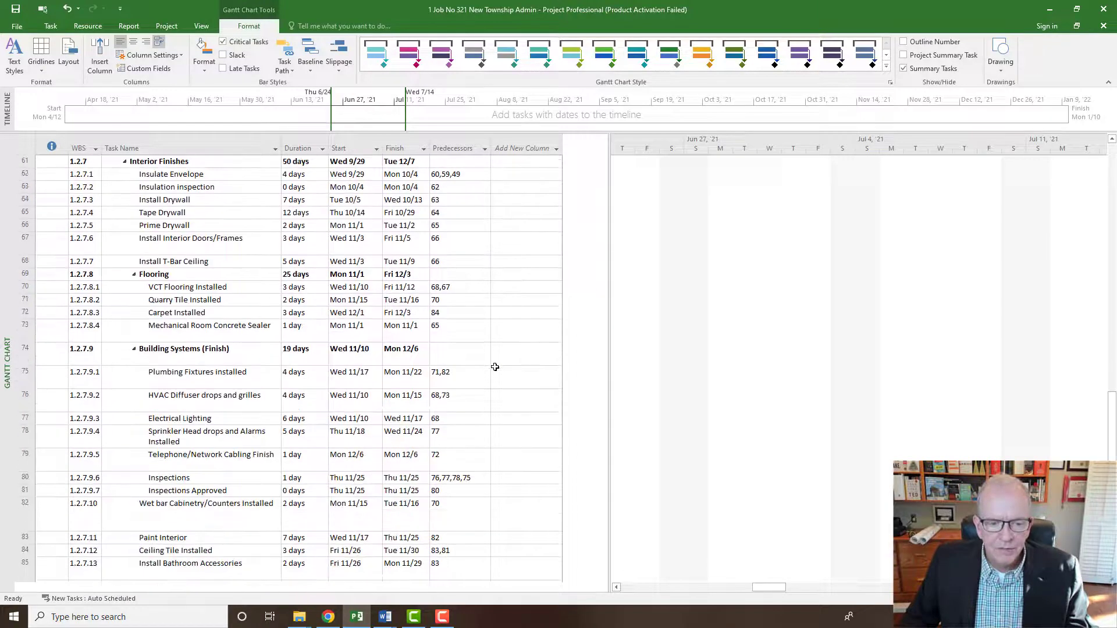
scroll(495, 367, "down", 4)
scroll(495, 367, "up", 10)
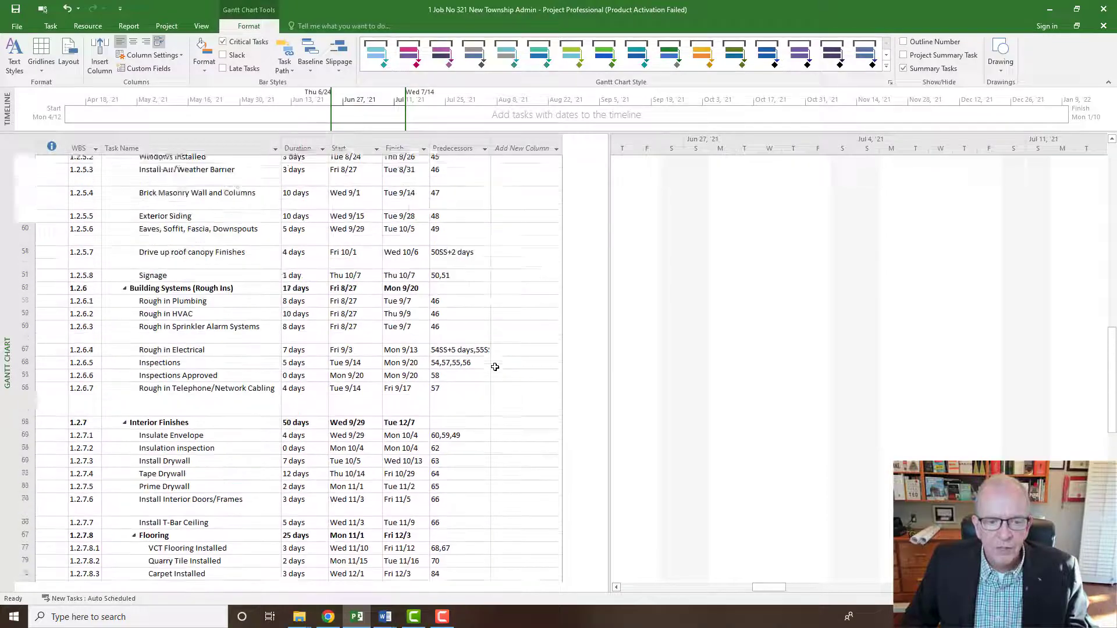
scroll(495, 368, "up", 11)
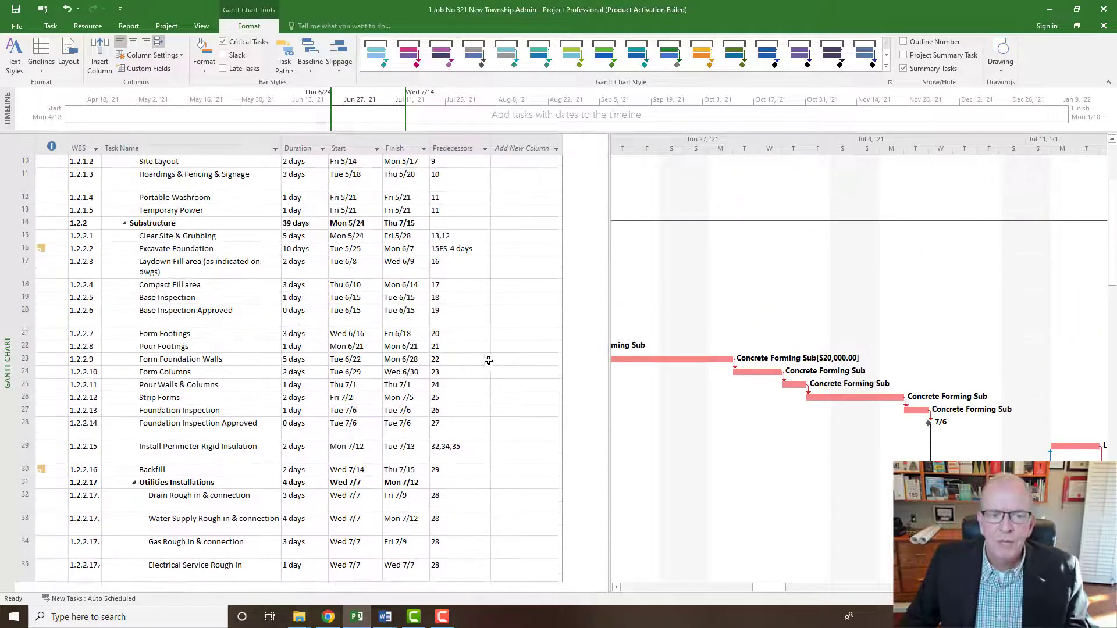
scroll(486, 352, "up", 2)
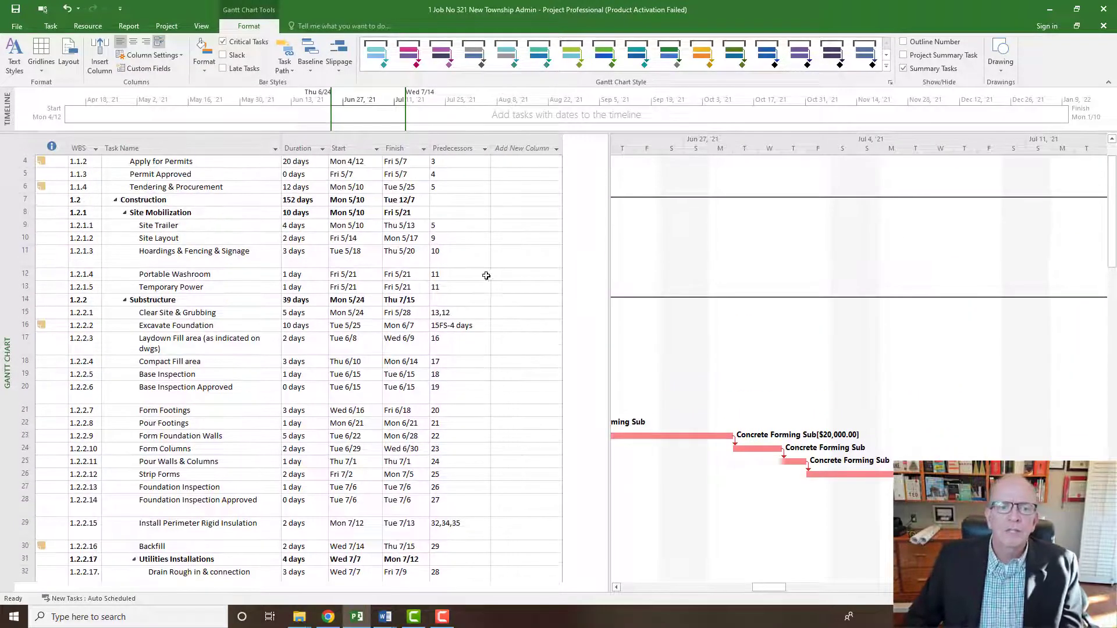
Filter the Predecessors column to show only (blank) entries.
left_click(485, 150)
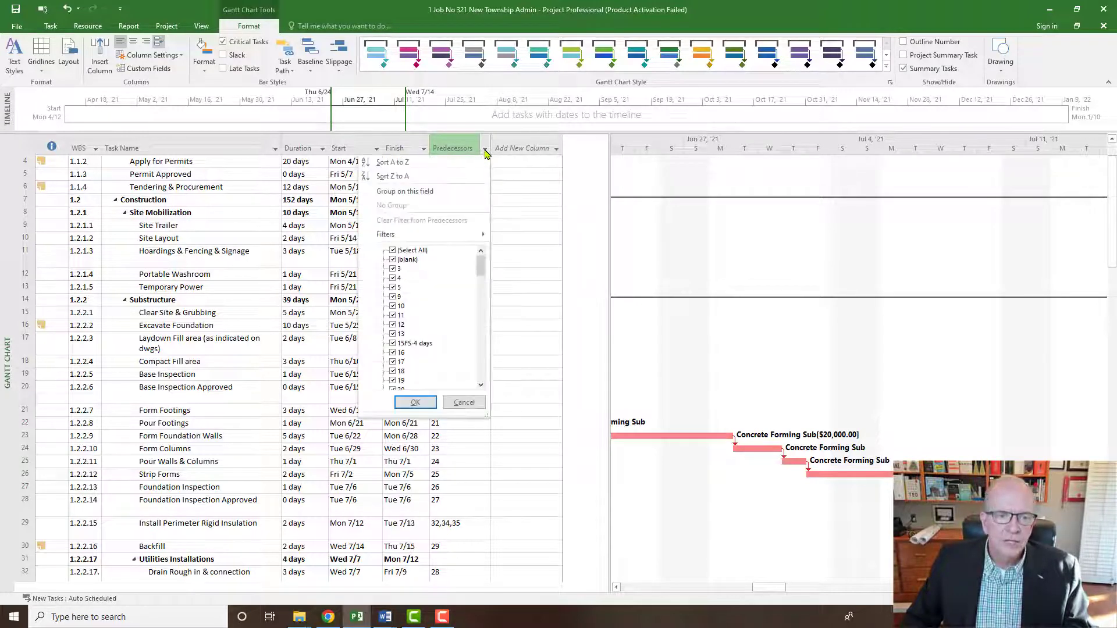
left_click(392, 250)
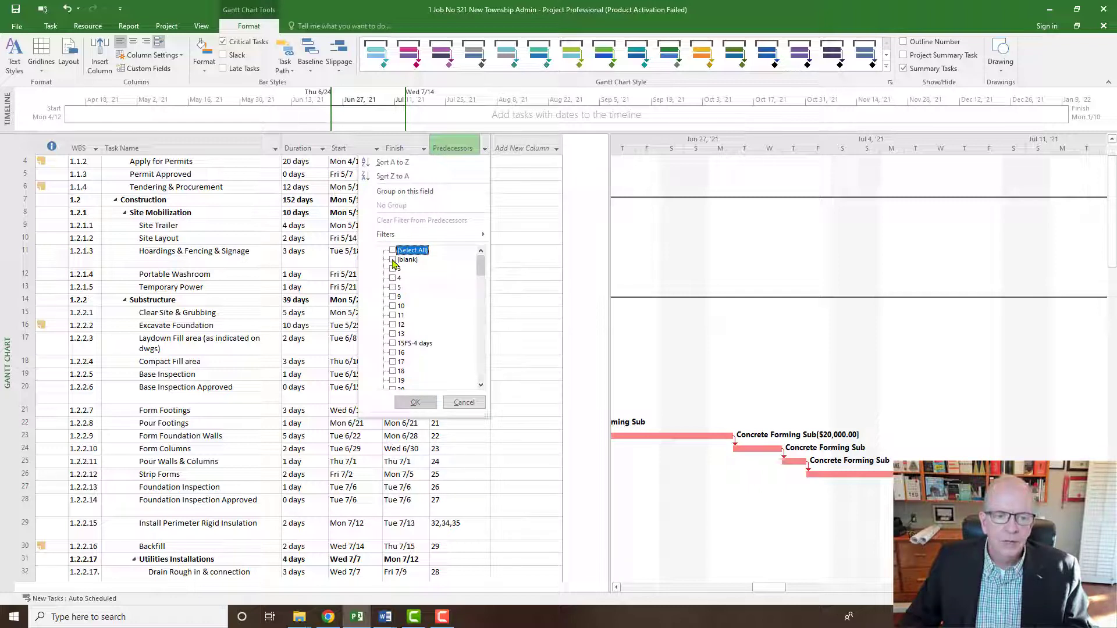
left_click(392, 261)
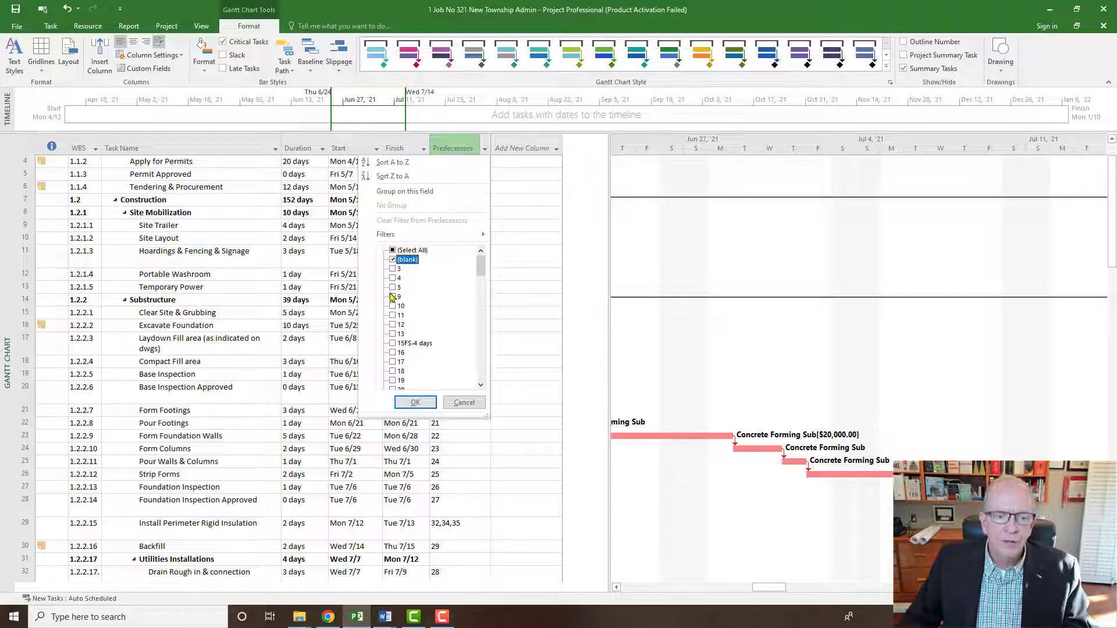
left_click(406, 402)
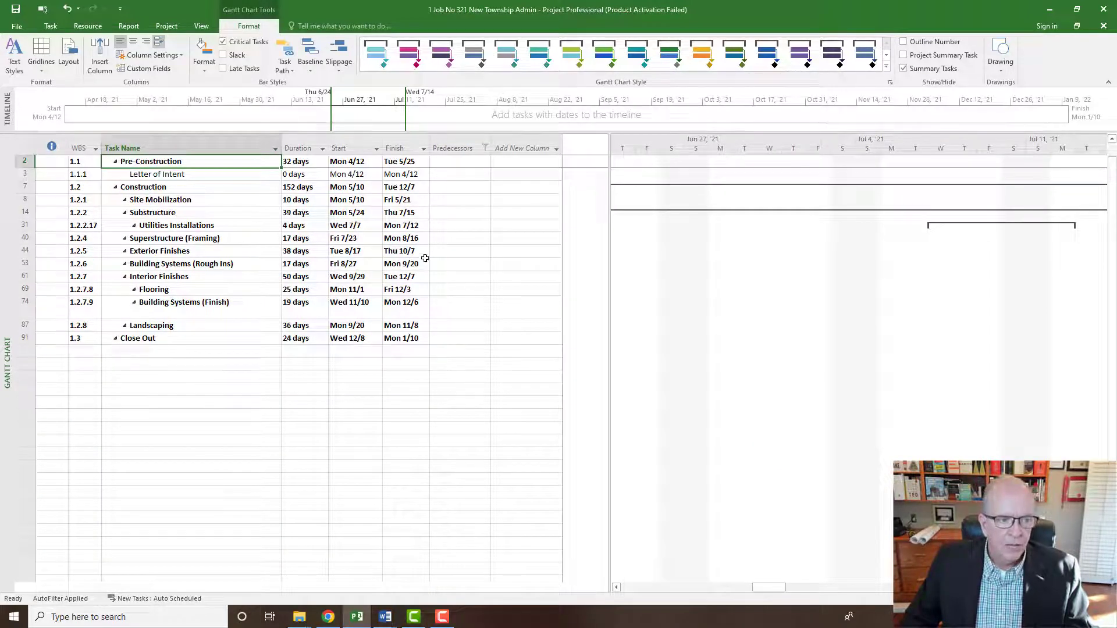
Select the Letter of Intent row and scroll the Gantt chart to its bar.
left_click(25, 174)
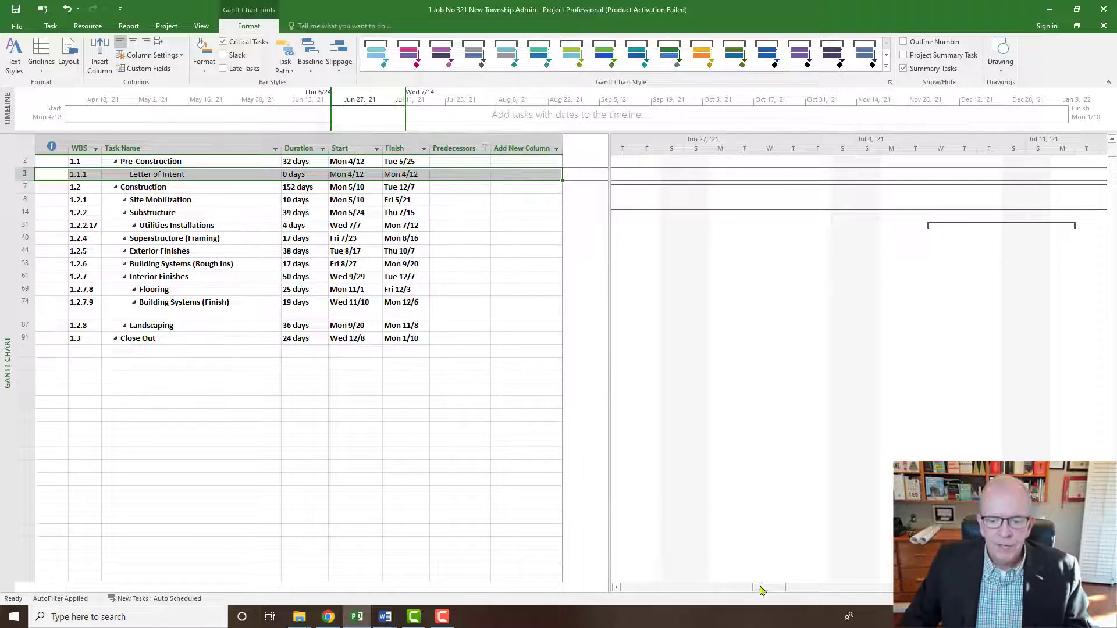
left_click_drag(761, 590, 699, 586)
left_click(486, 149)
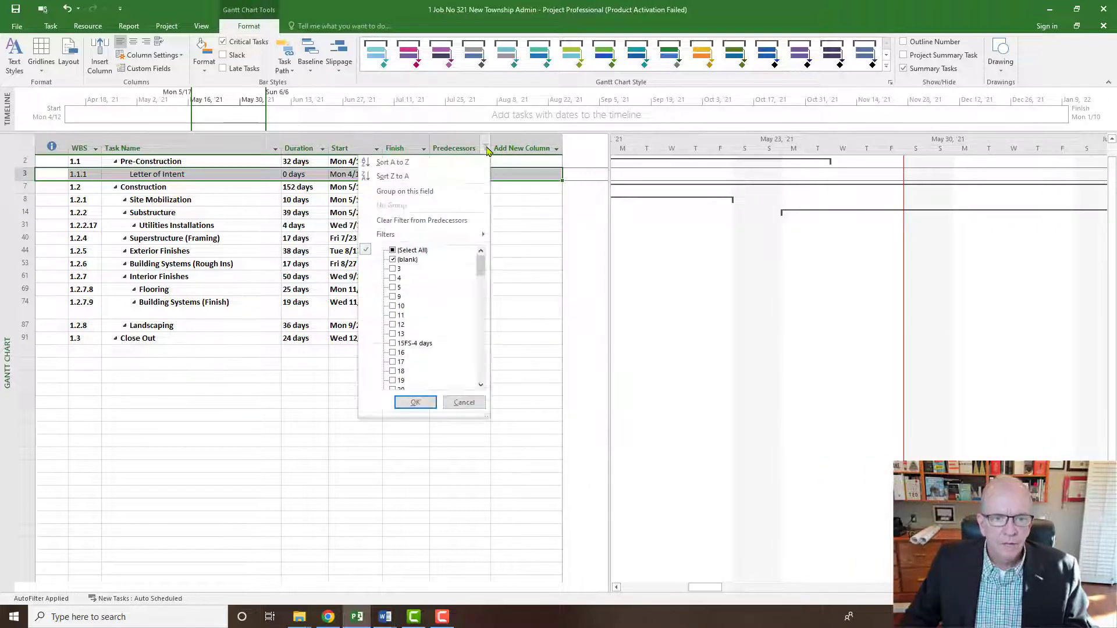
Reset the Predecessors filter to (Select All), then start a new column, typing 's' for its field.
left_click(392, 250)
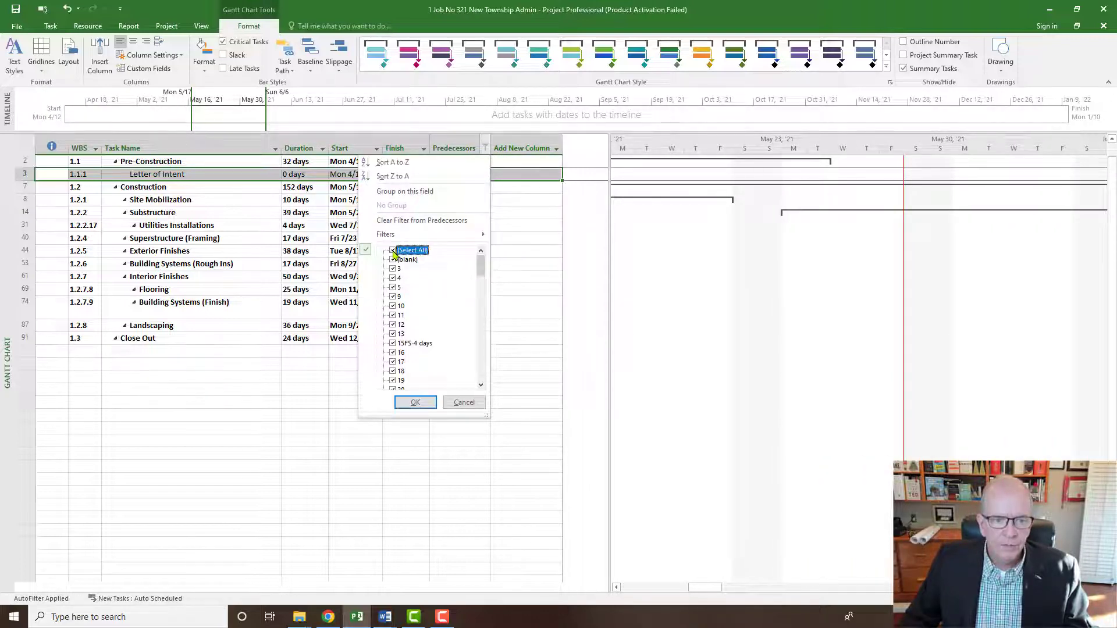
left_click(413, 406)
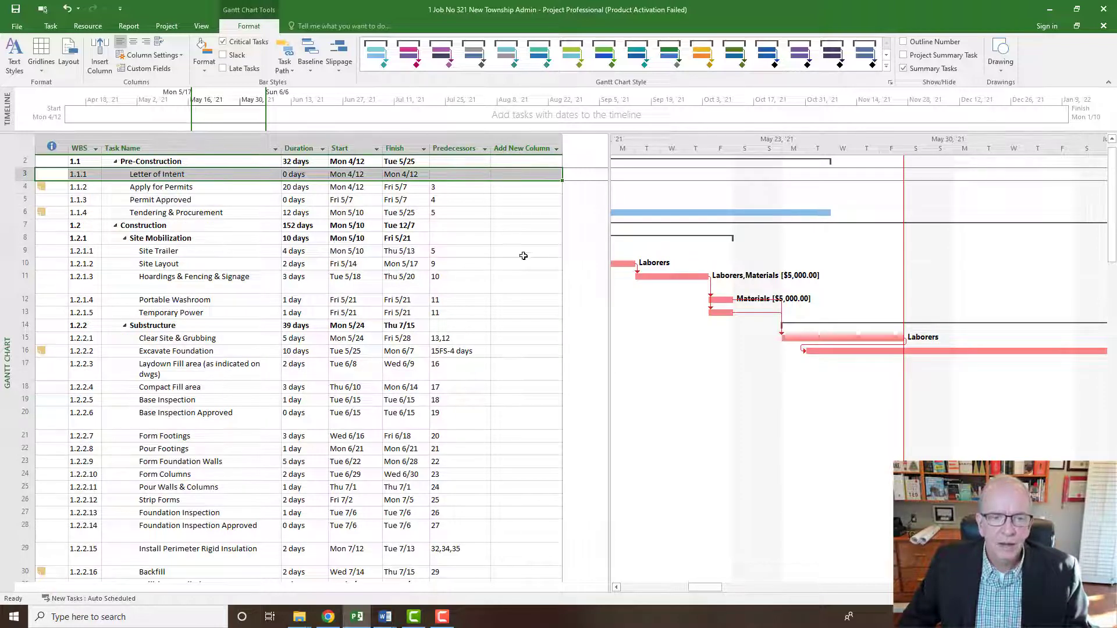
left_click(524, 147)
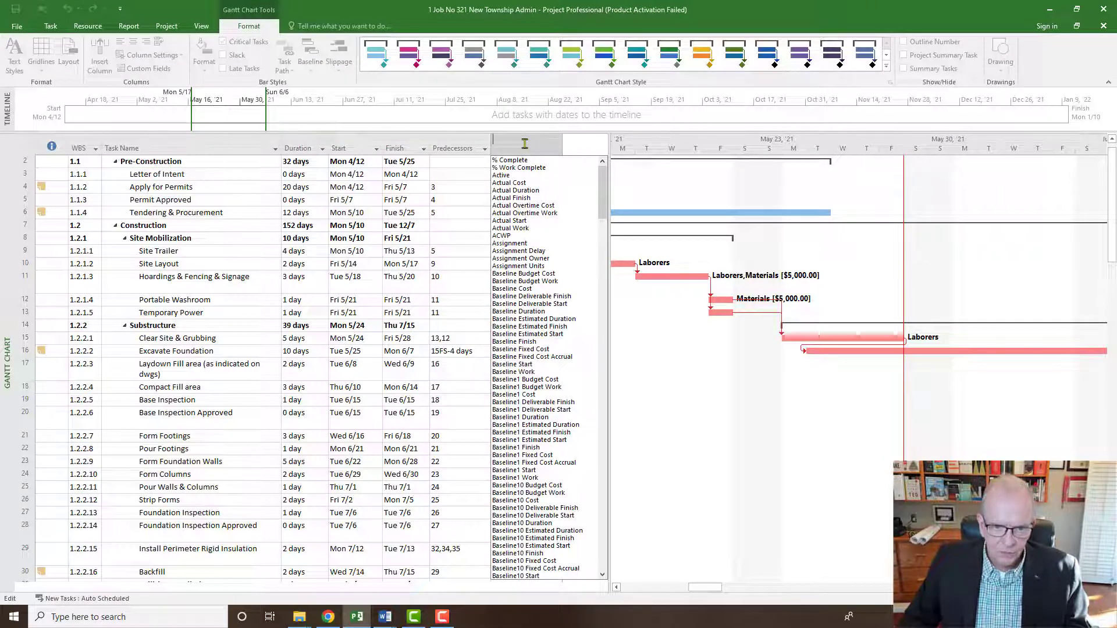
right_click(524, 143)
right_click(513, 145)
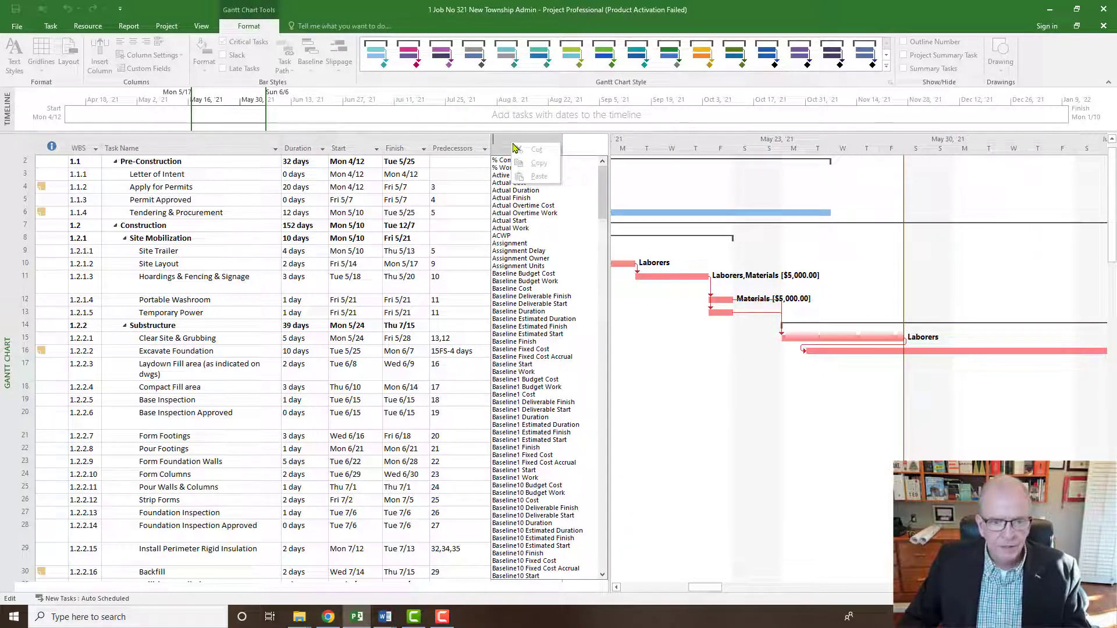
left_click(512, 138)
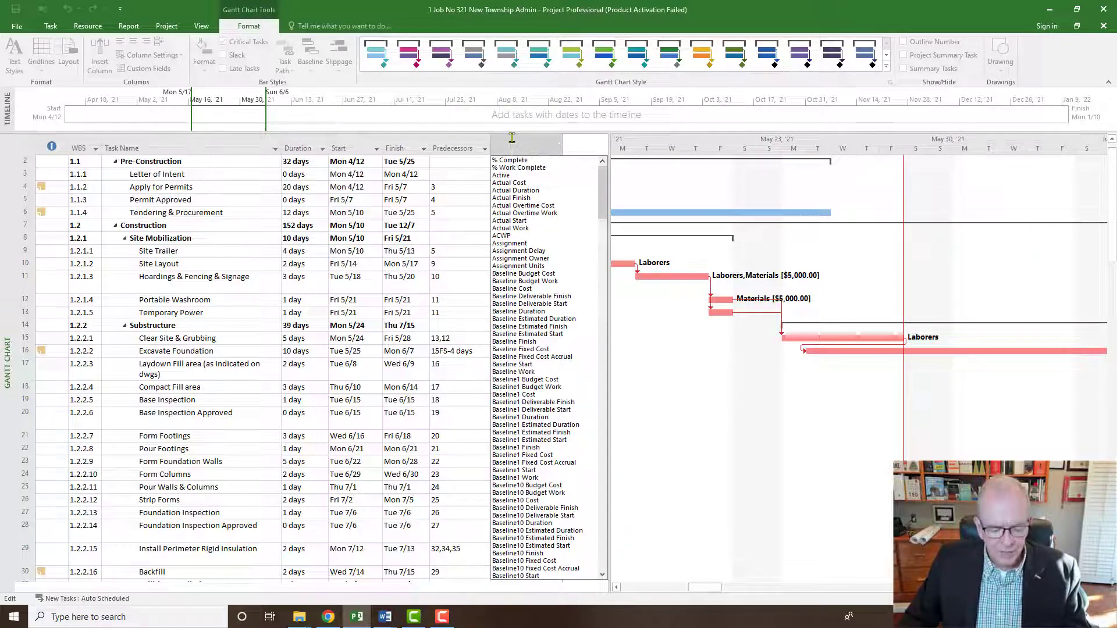
type("scheduled Duration")
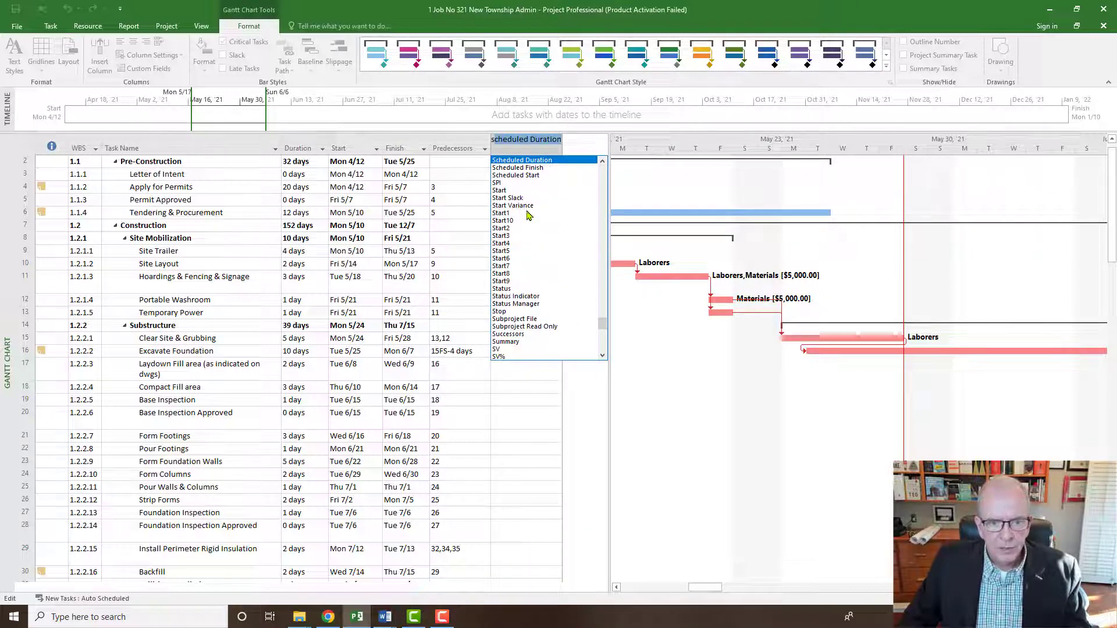
left_click(508, 335)
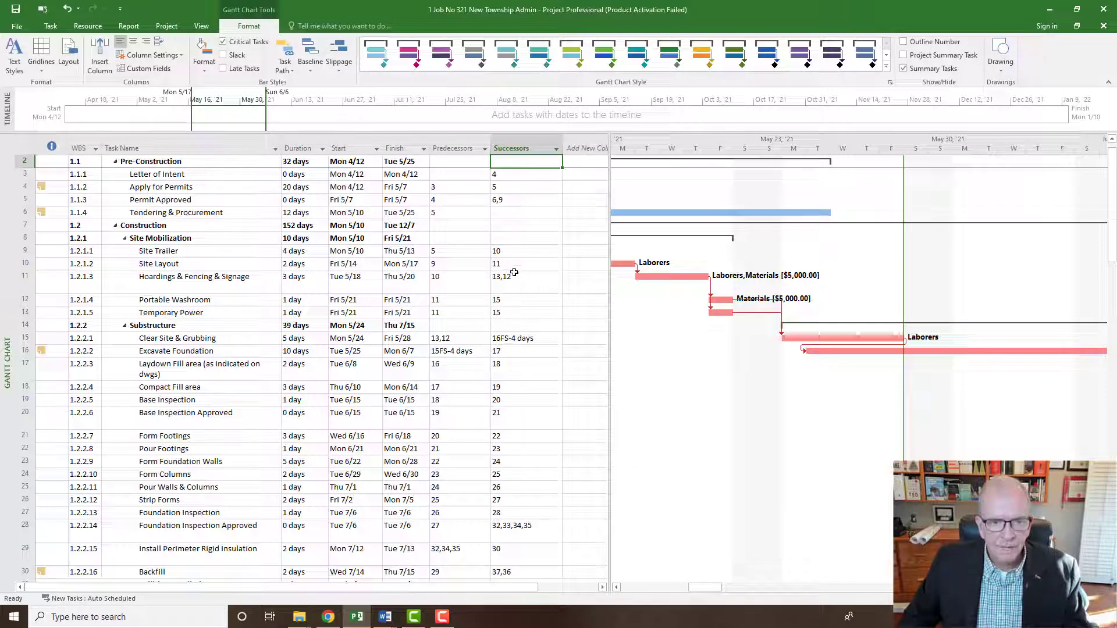
left_click(556, 149)
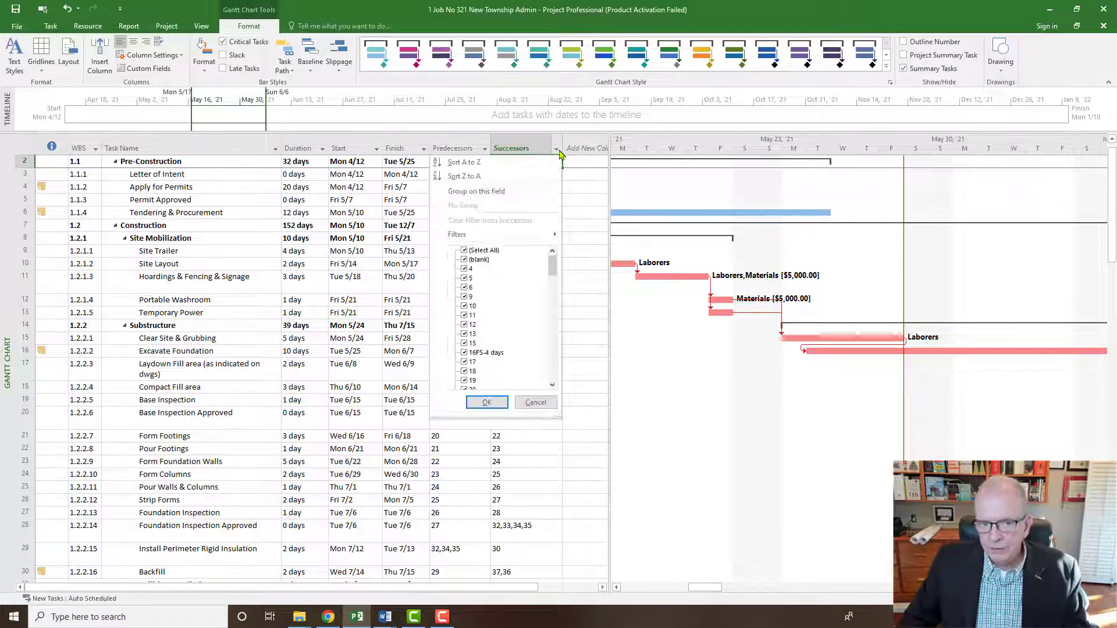
left_click(465, 250)
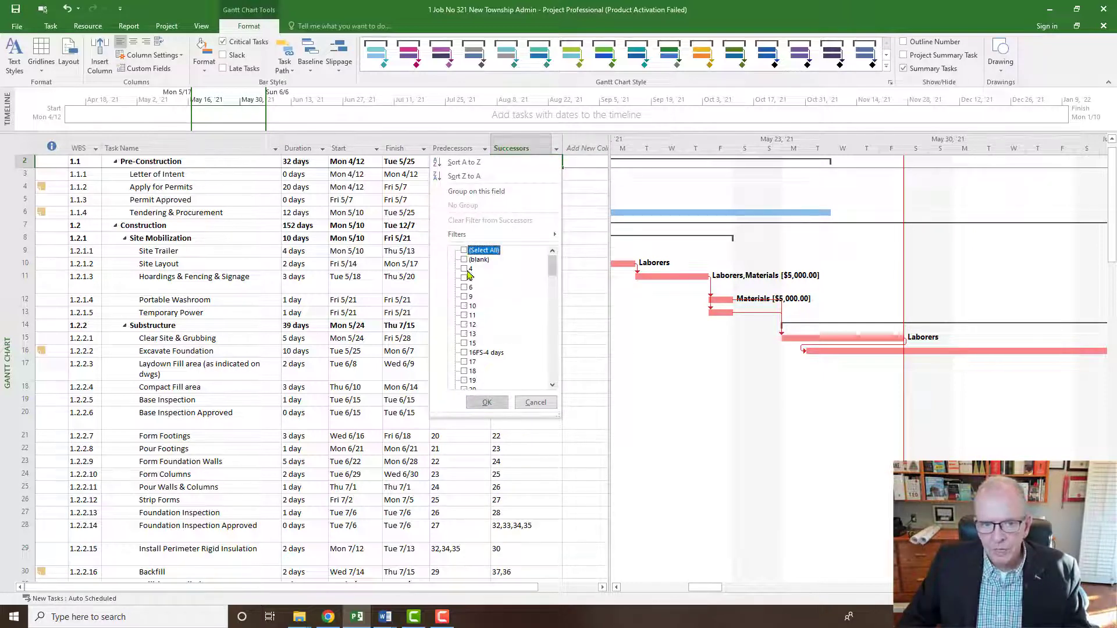
left_click(482, 406)
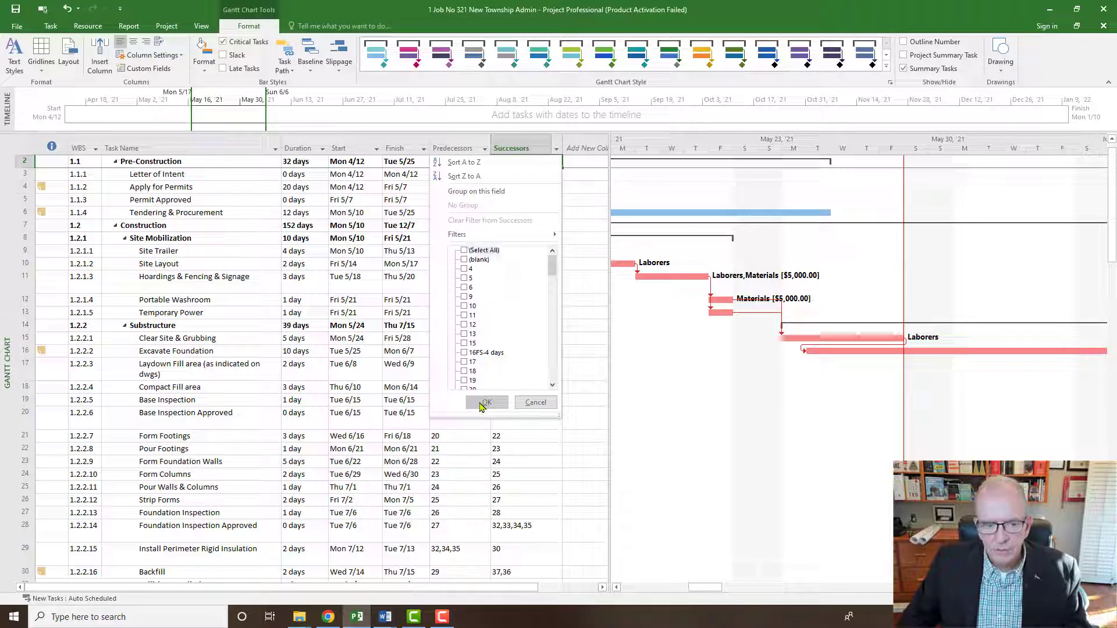
left_click(465, 260)
left_click(487, 403)
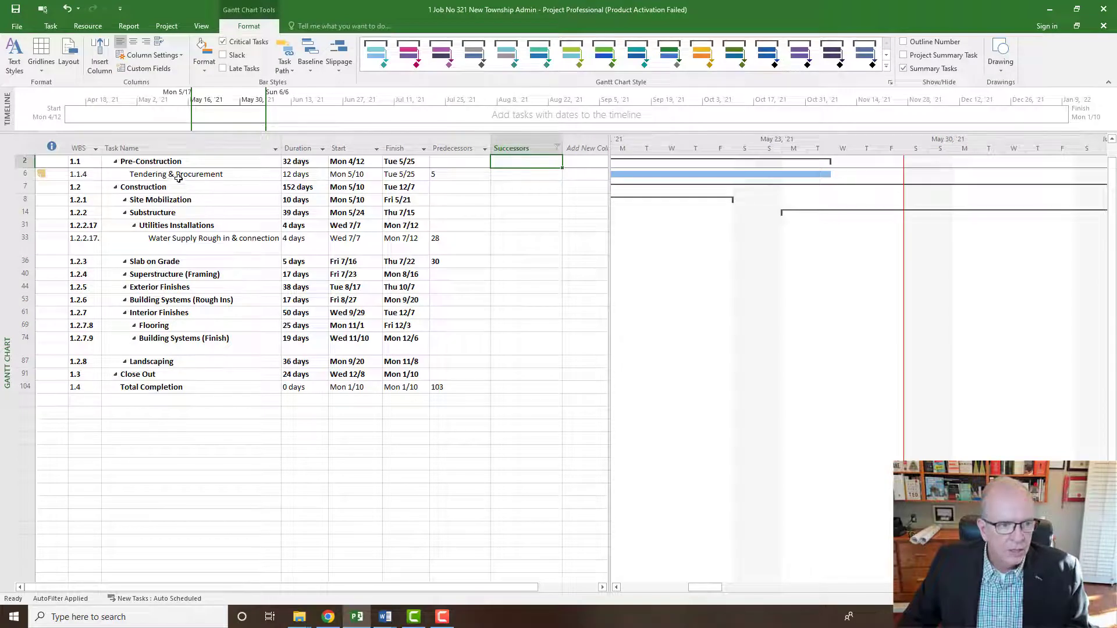
left_click(22, 176)
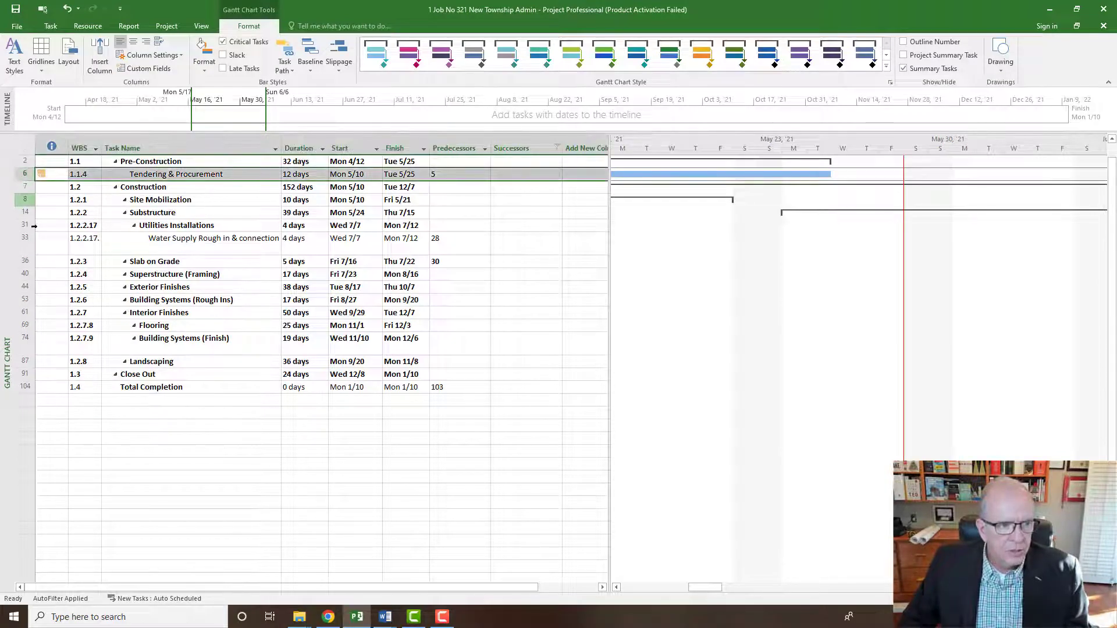
left_click(23, 248)
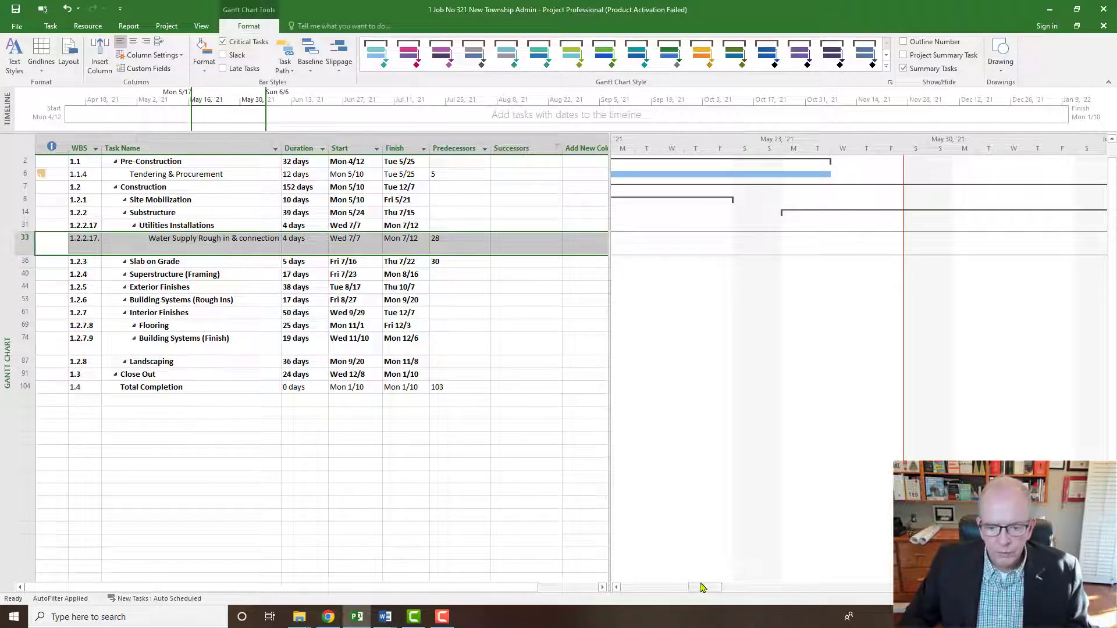
left_click_drag(702, 591, 779, 592)
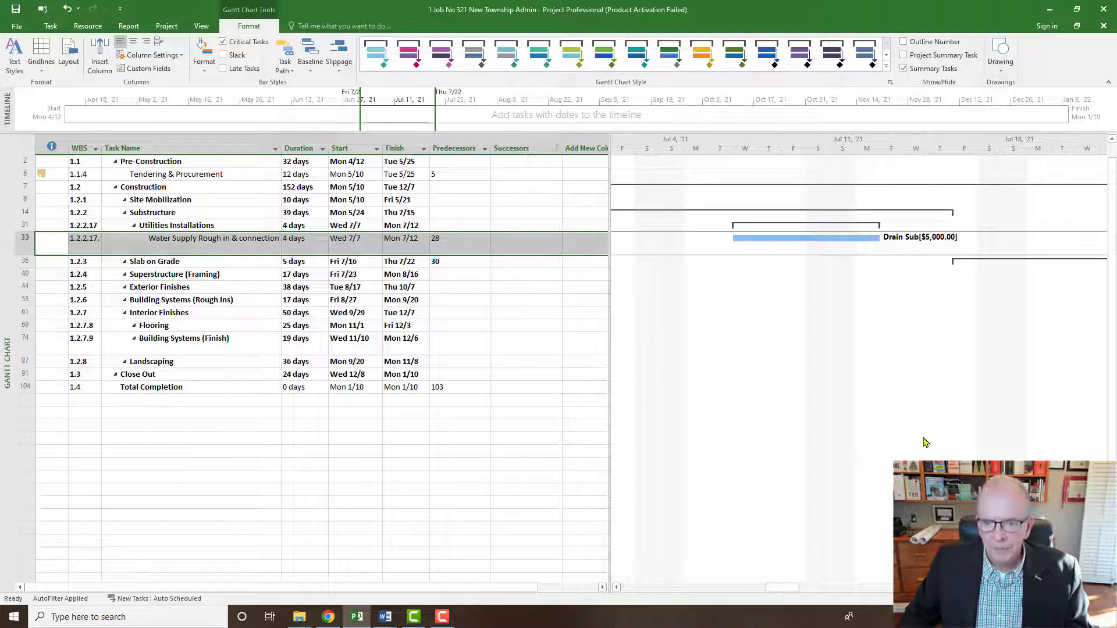
left_click(525, 242)
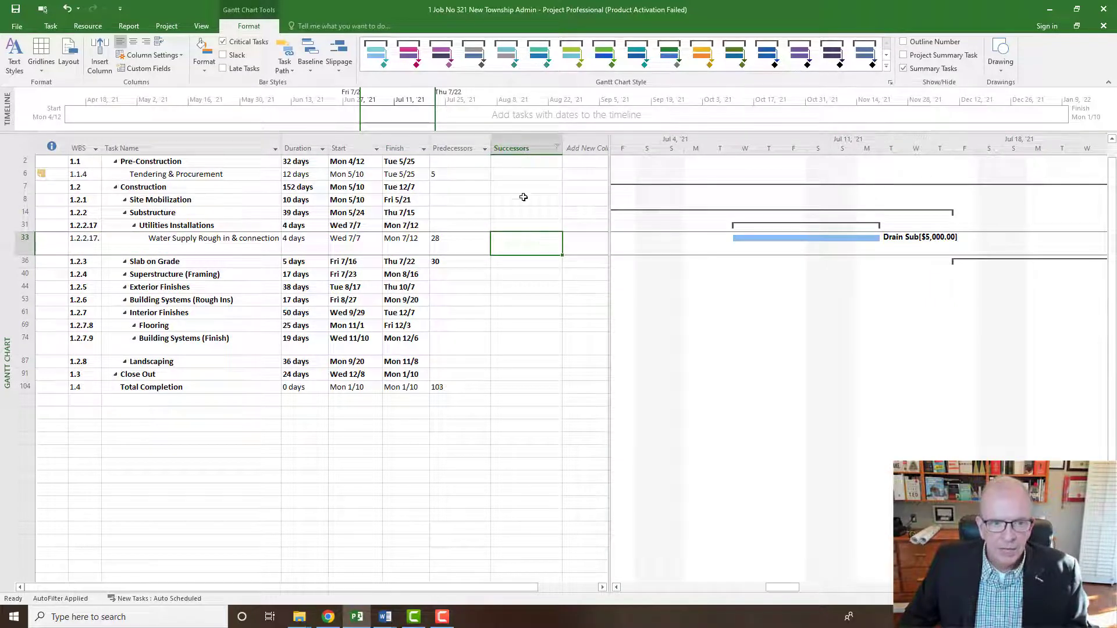
left_click(524, 176)
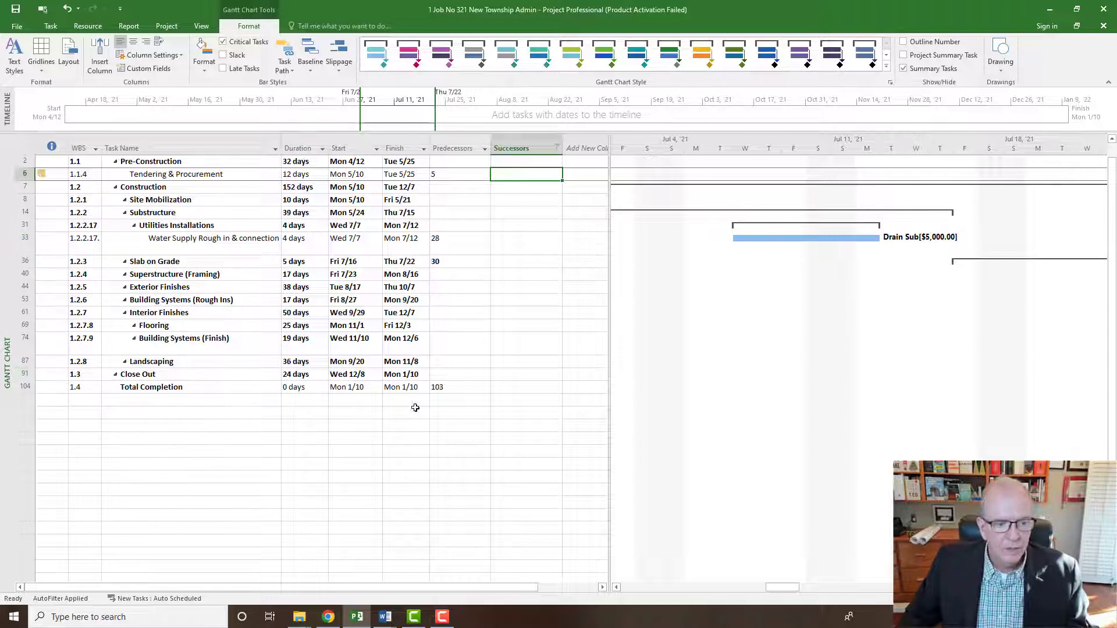
left_click(452, 389)
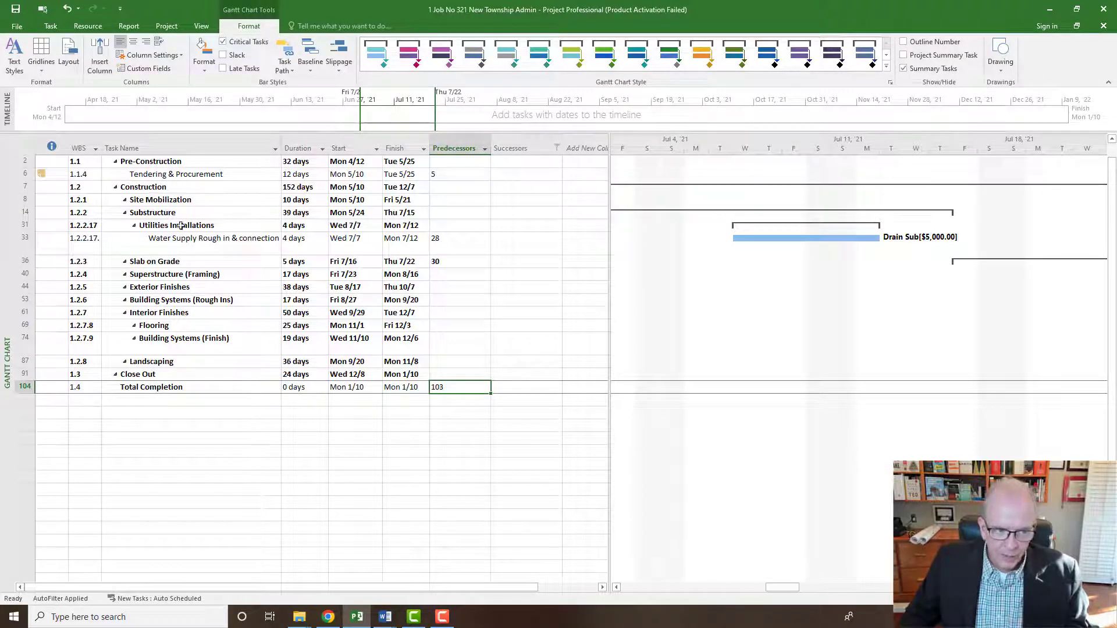
Hide summary tasks to review the task list, then show them again.
left_click(903, 68)
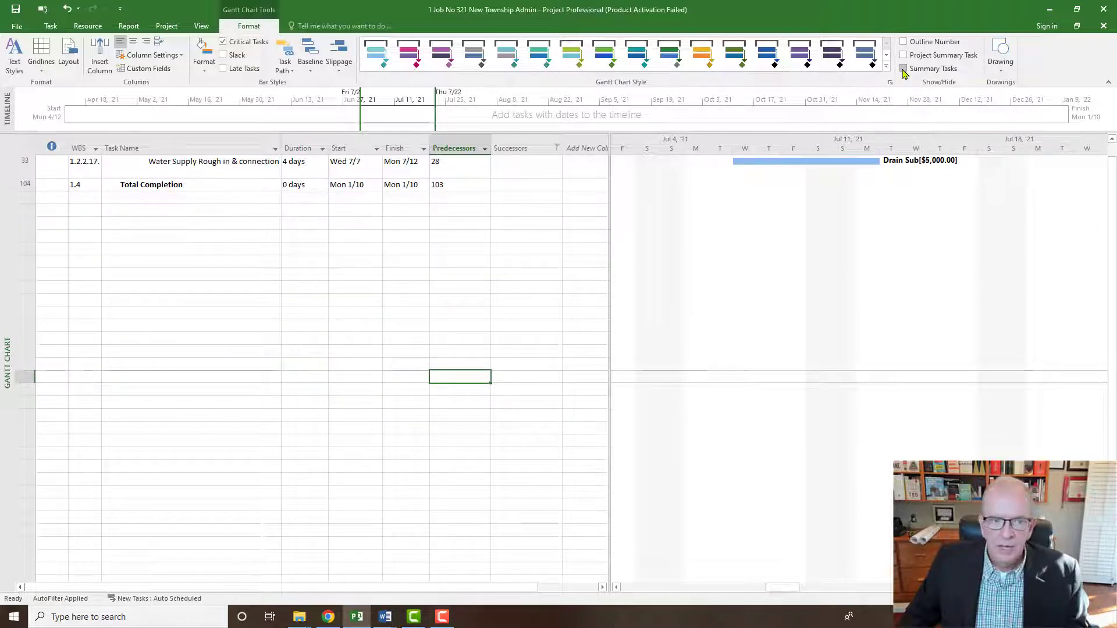
scroll(520, 217, "up", 1)
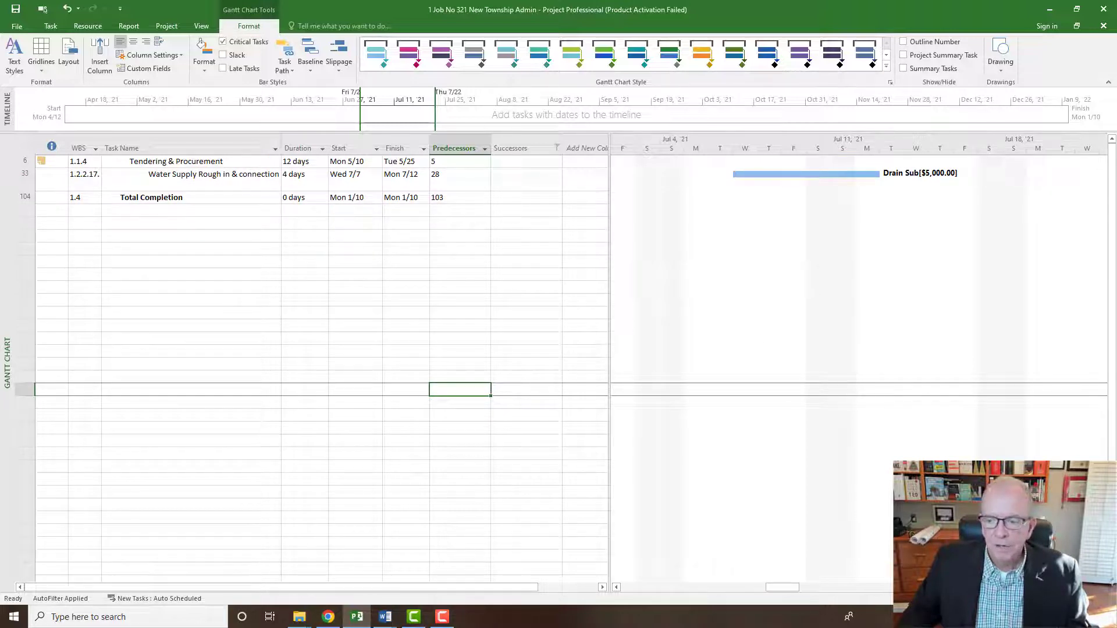
scroll(858, 361, "down", 3)
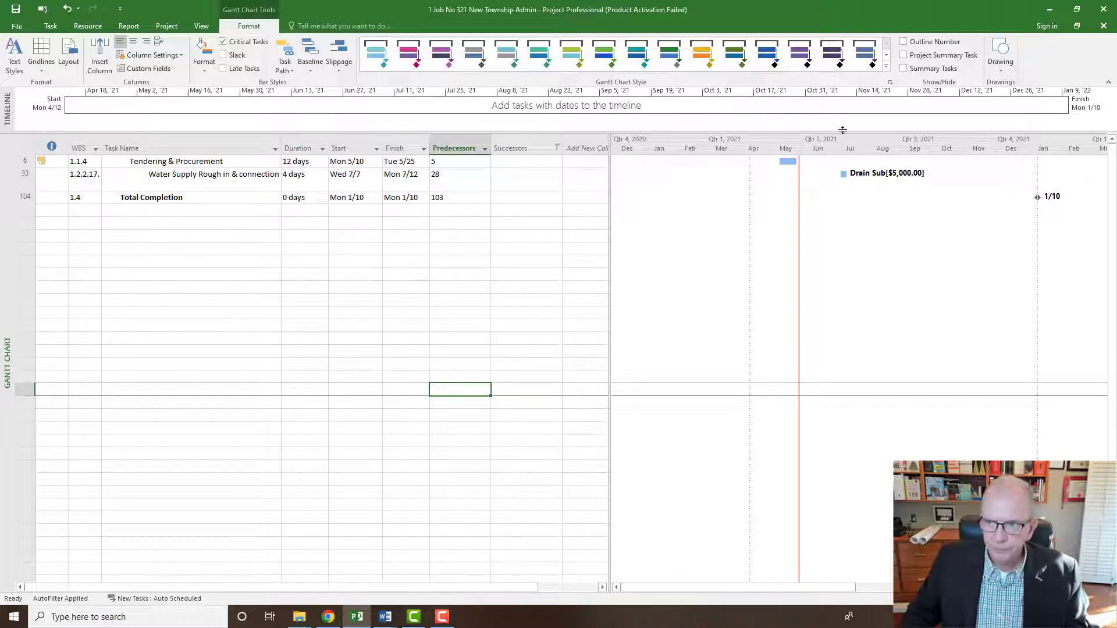
left_click(904, 69)
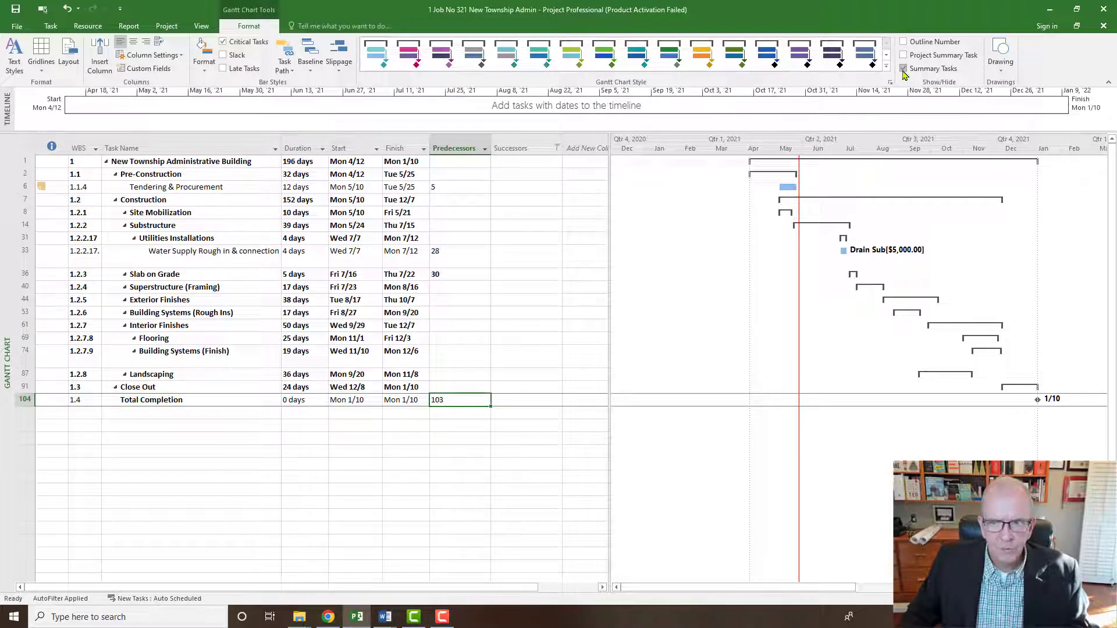
Set the Successors filter back to (Select All) so every task lists.
left_click(557, 149)
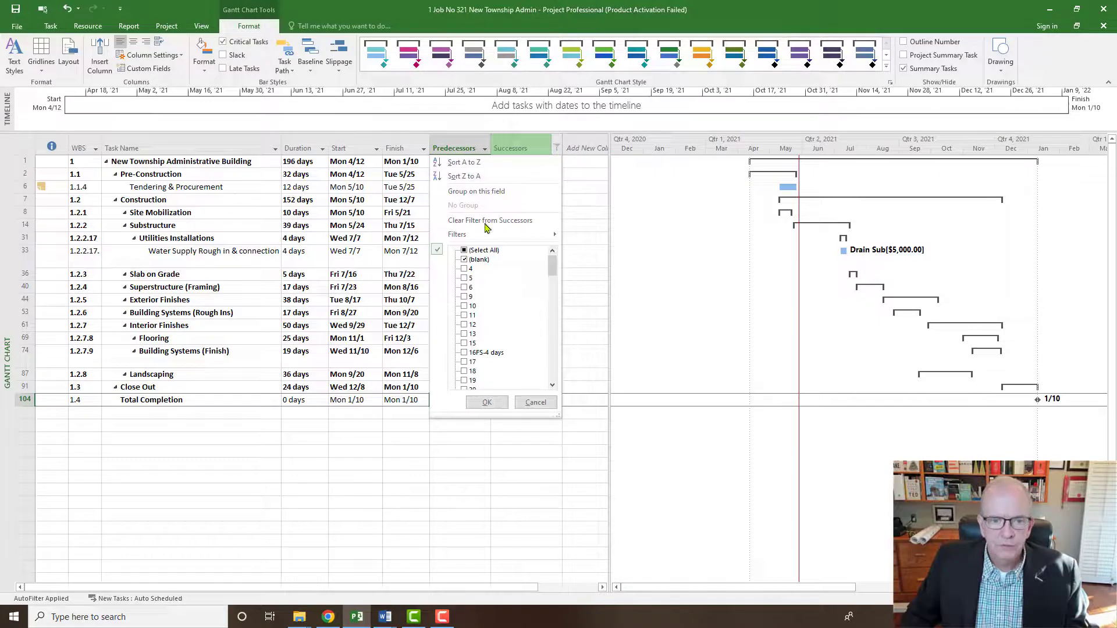
left_click(464, 251)
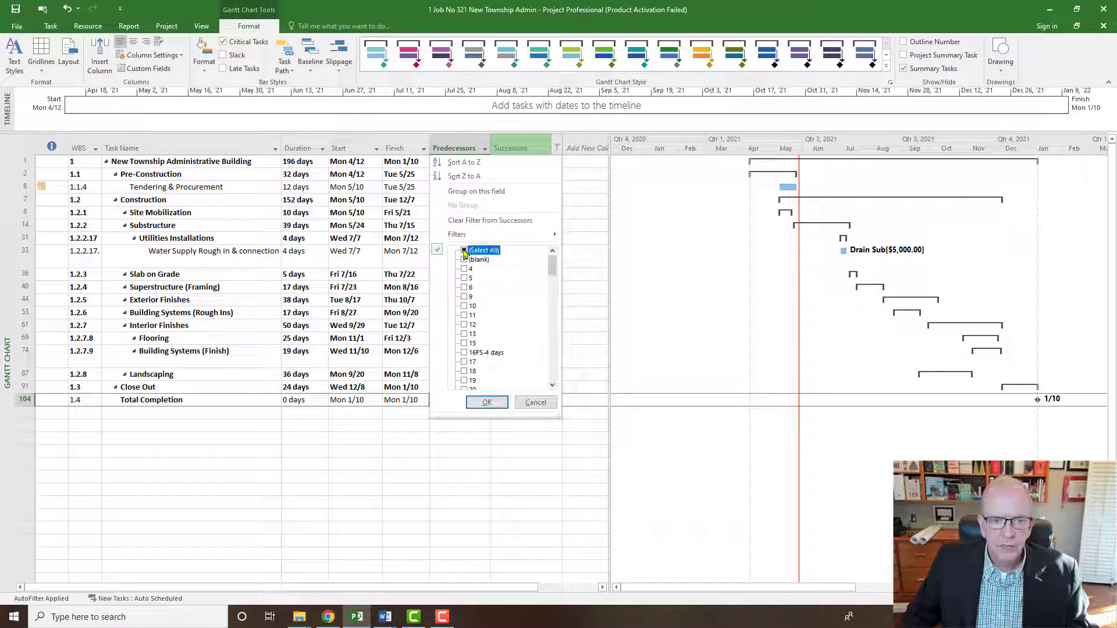
left_click(485, 402)
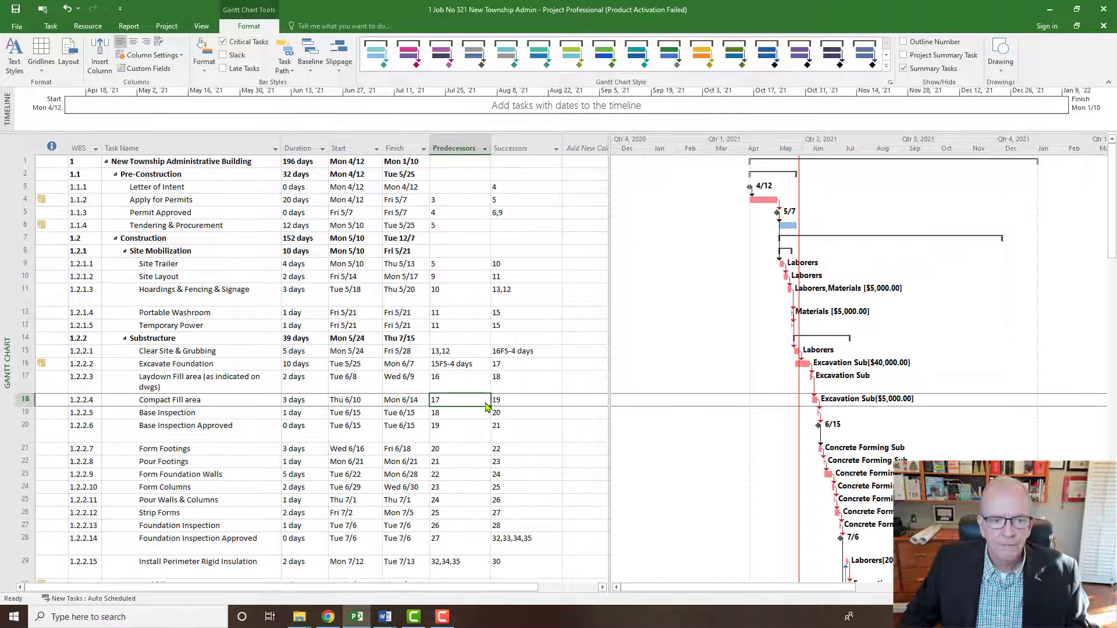
Enter 15 as the successor of Tendering & Procurement in row 6.
right_click(487, 375)
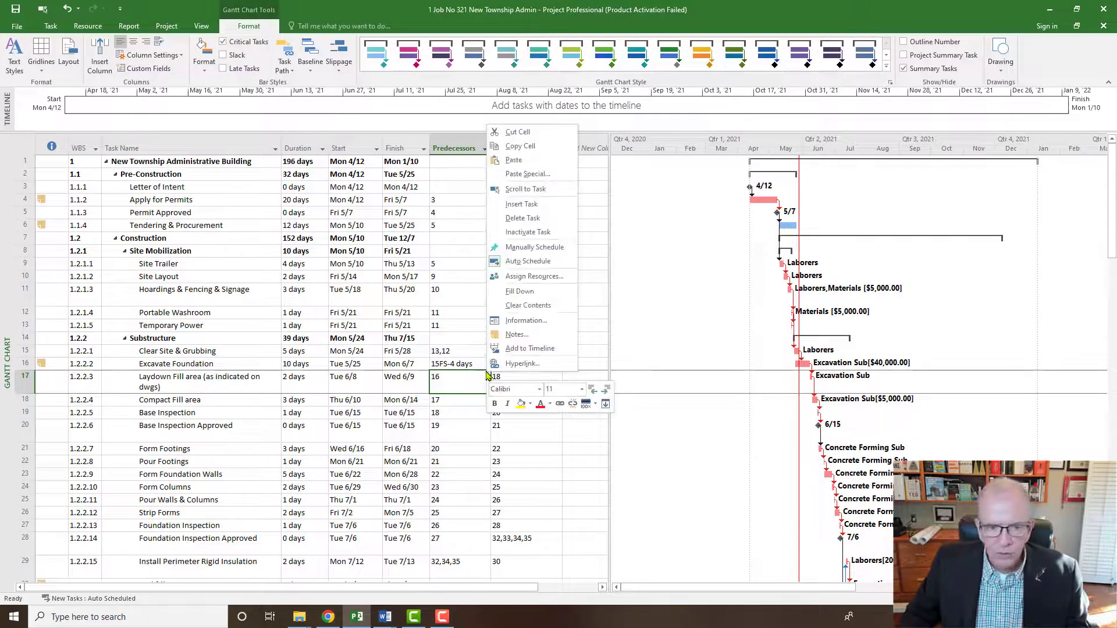
left_click(467, 232)
left_click(464, 225)
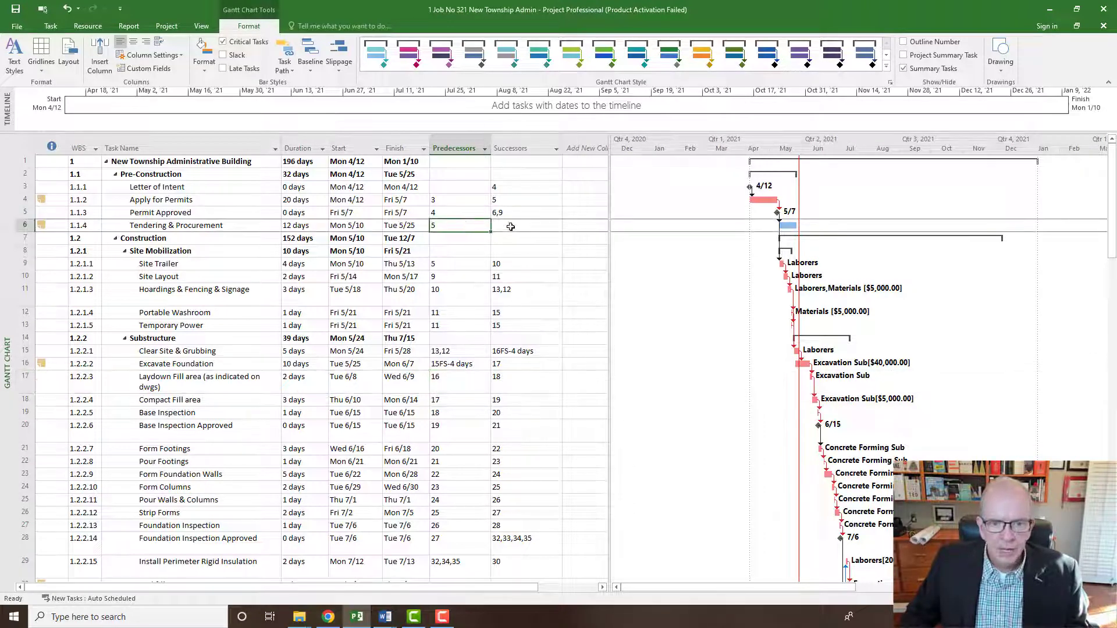
left_click(510, 229)
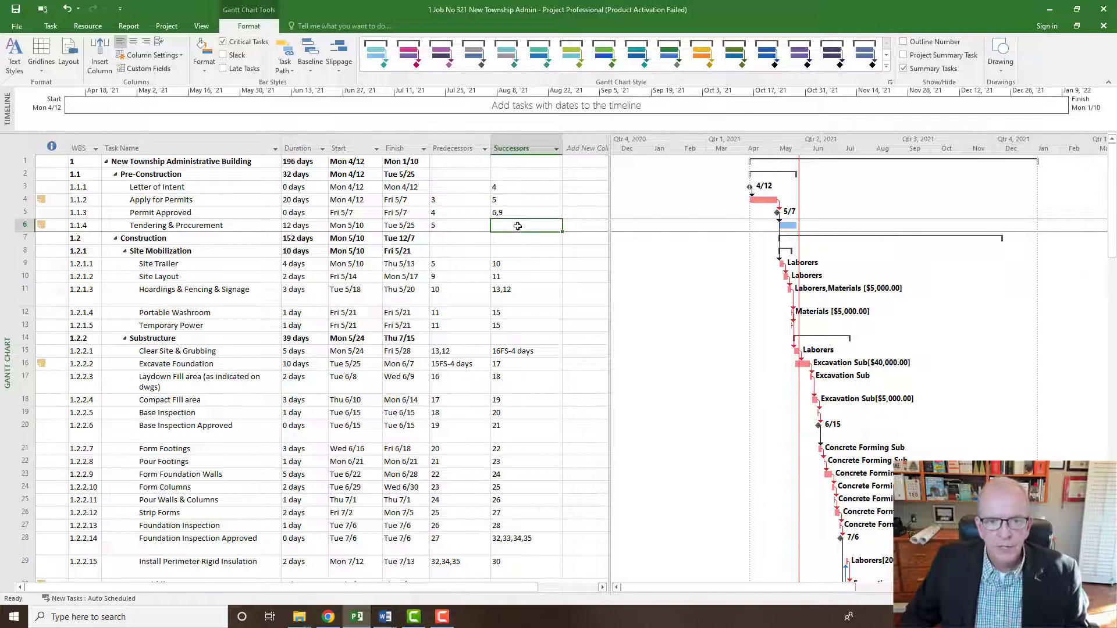
type("15")
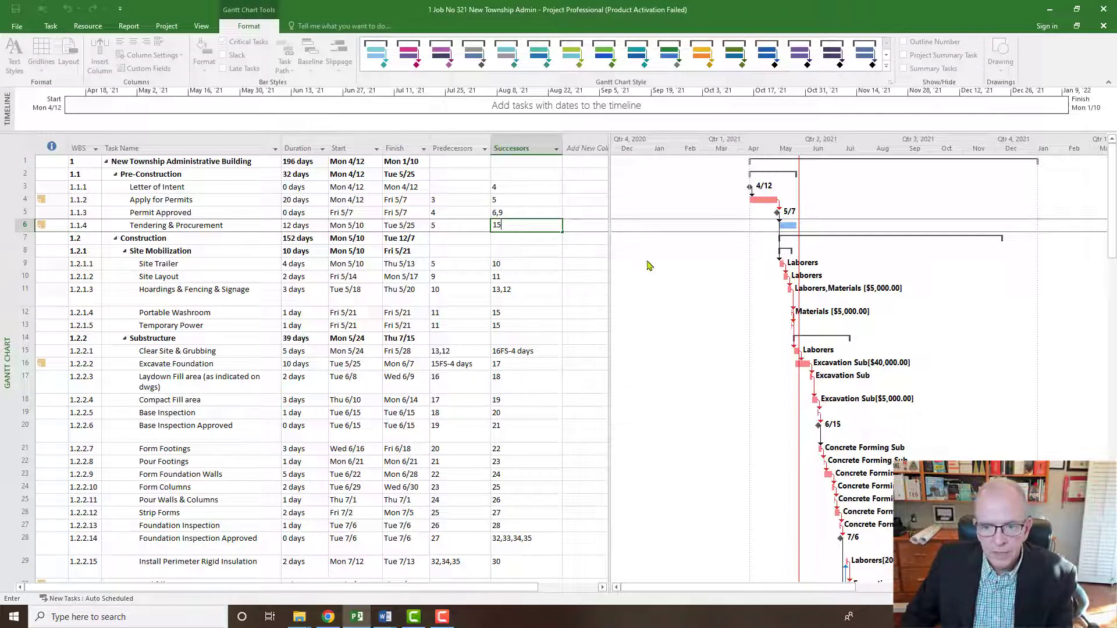
key("BackSpace")
key("BackSpace")
type("15")
key("Return")
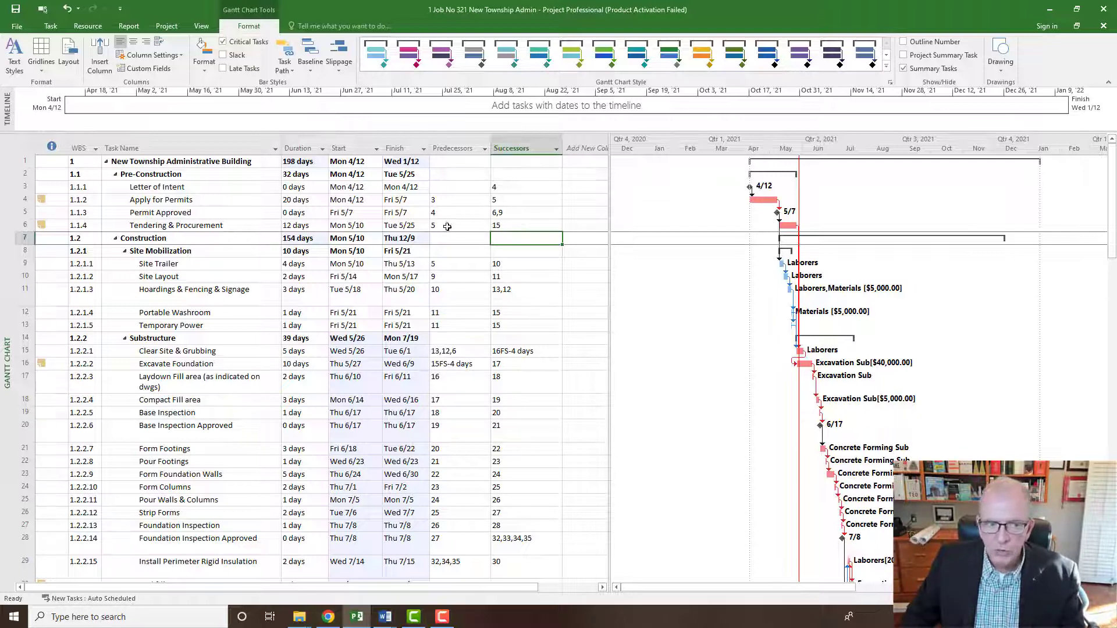
Give Water Supply Rough in & connection (row 33) successor 29, pushing the finish to Thu 1/13.
scroll(401, 412, "down", 1)
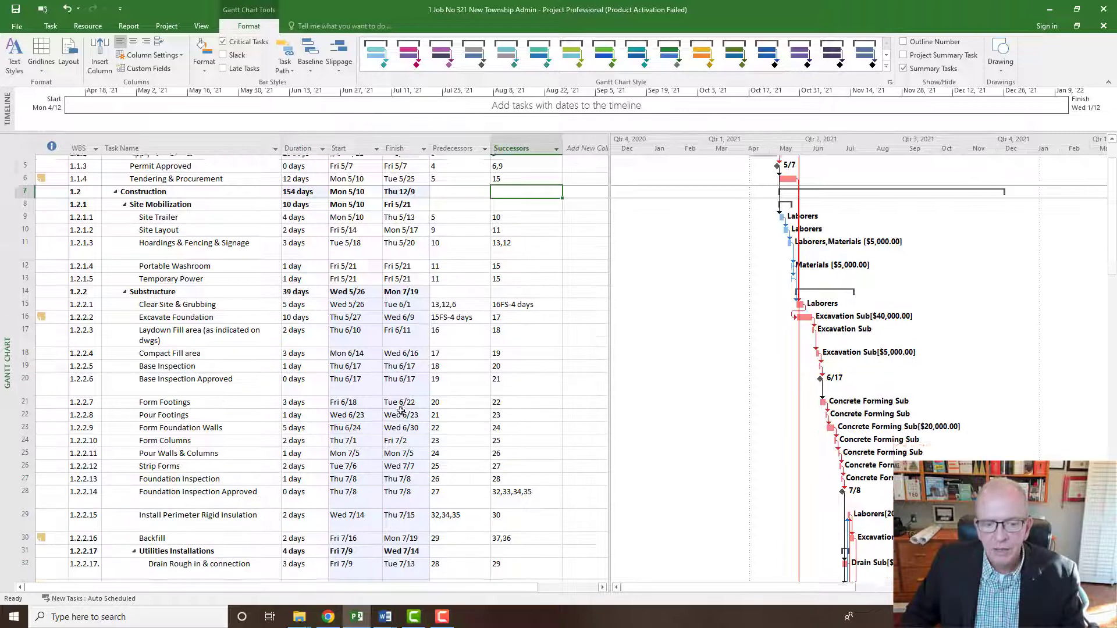
scroll(401, 412, "down", 2)
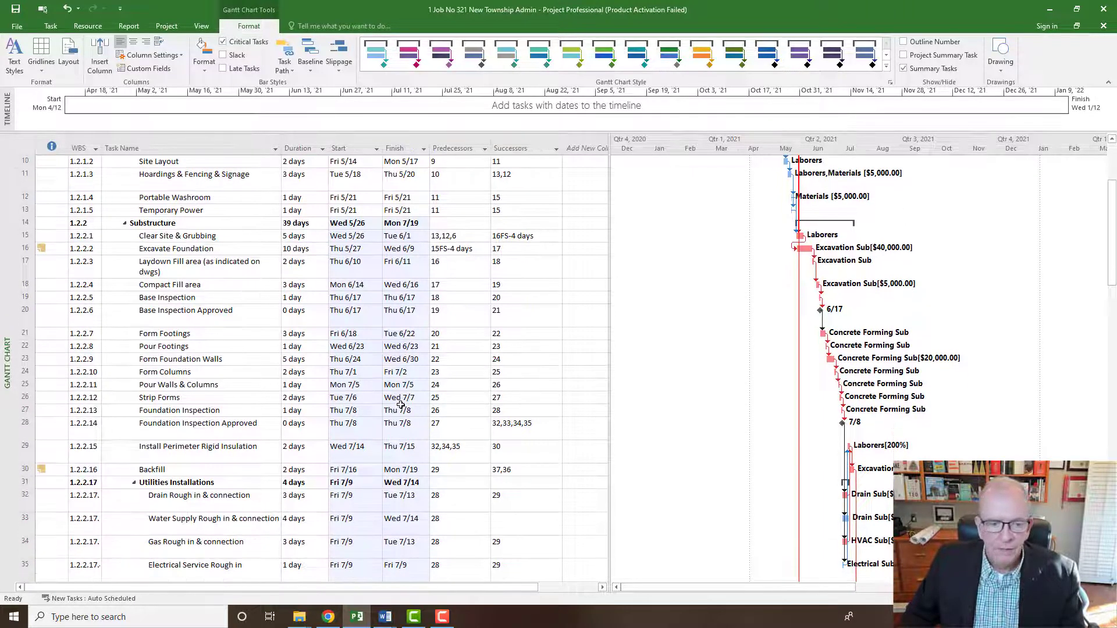
scroll(401, 405, "down", 1)
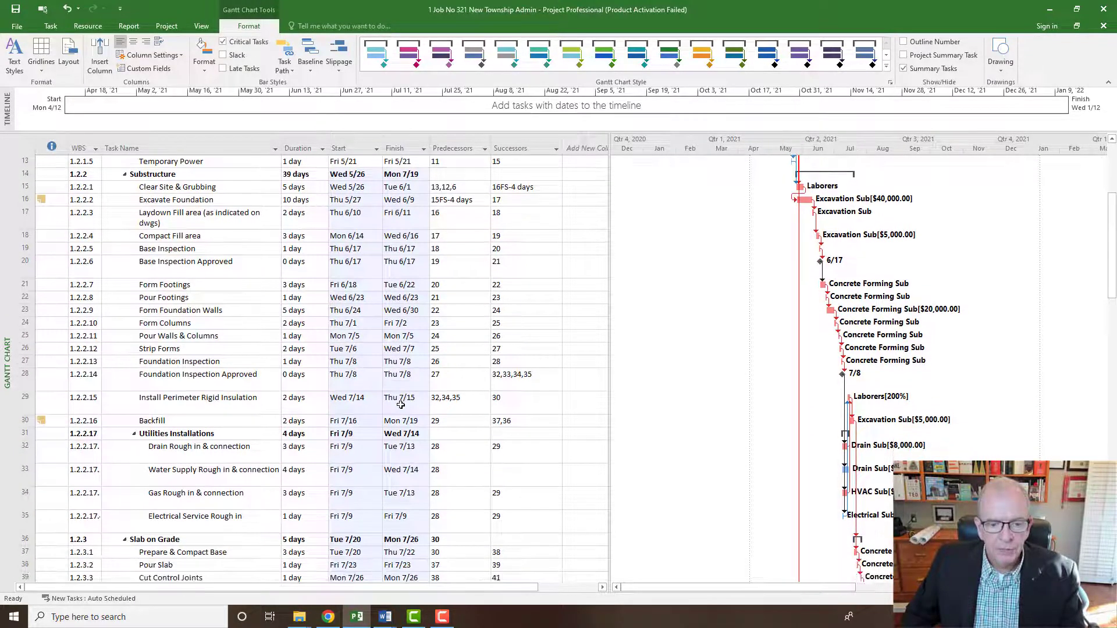
scroll(401, 405, "down", 1)
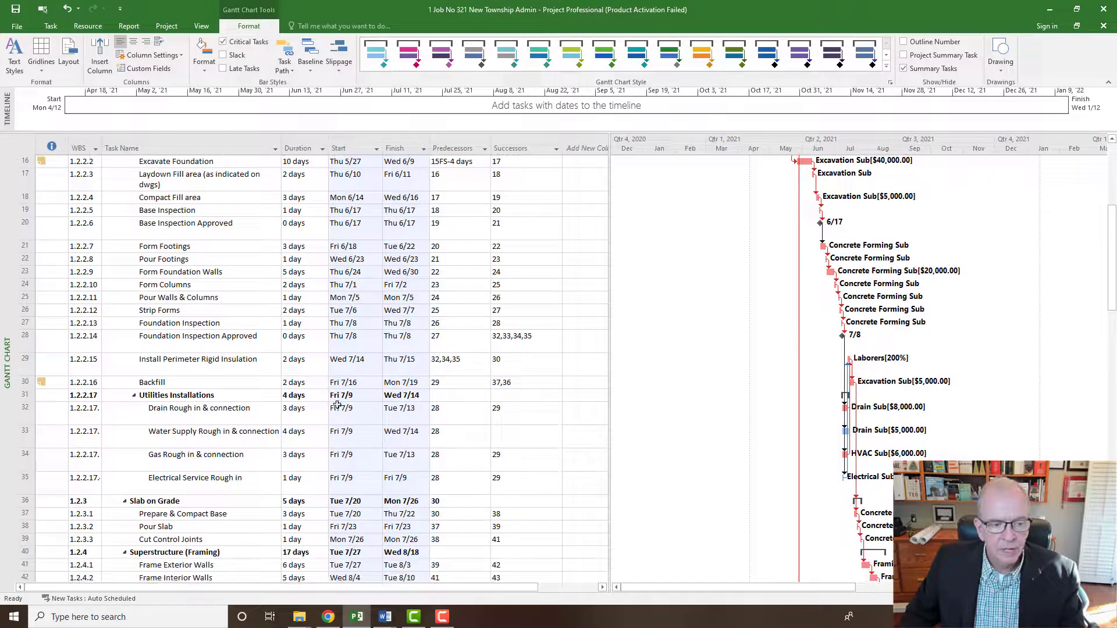
left_click(527, 439)
scroll(527, 439, "down", 2)
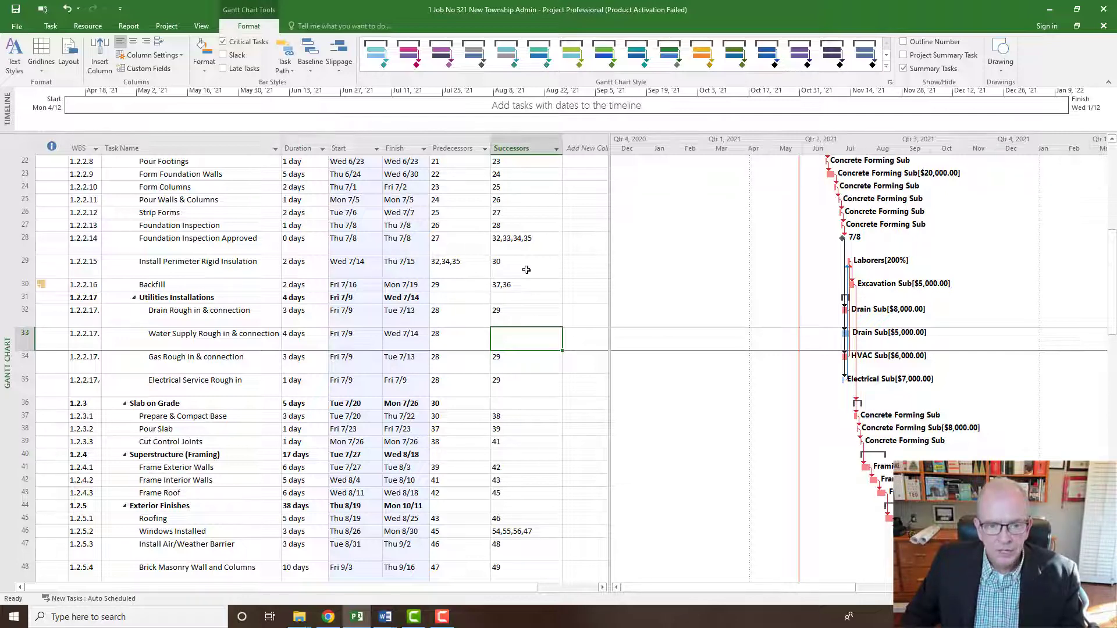
type("29")
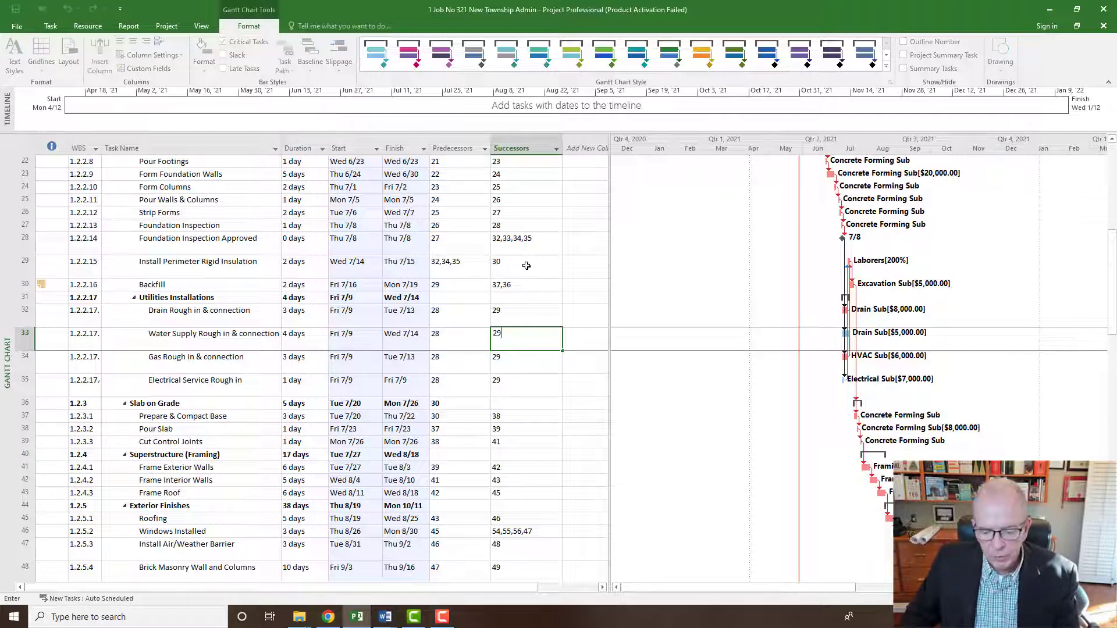
key("Return")
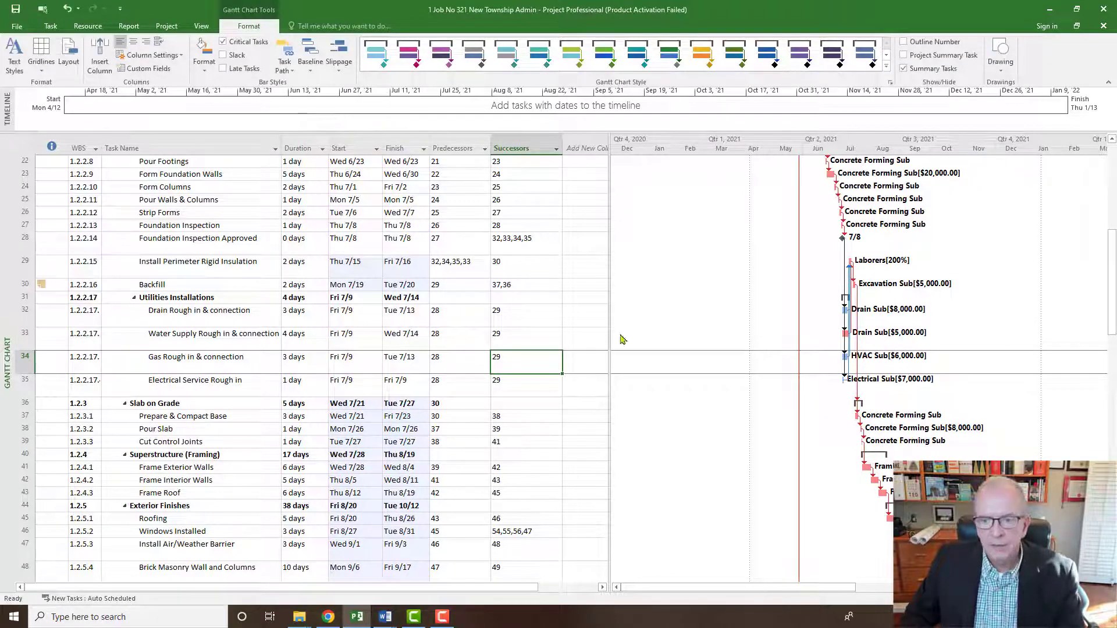
scroll(407, 279, "up", 7)
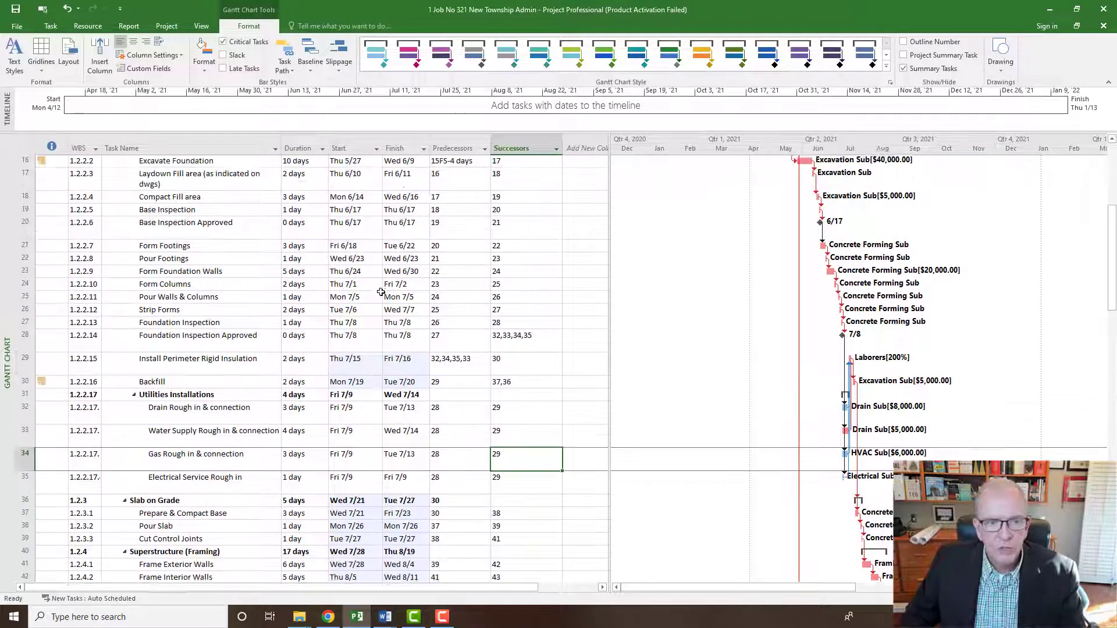
scroll(409, 299, "down", 6)
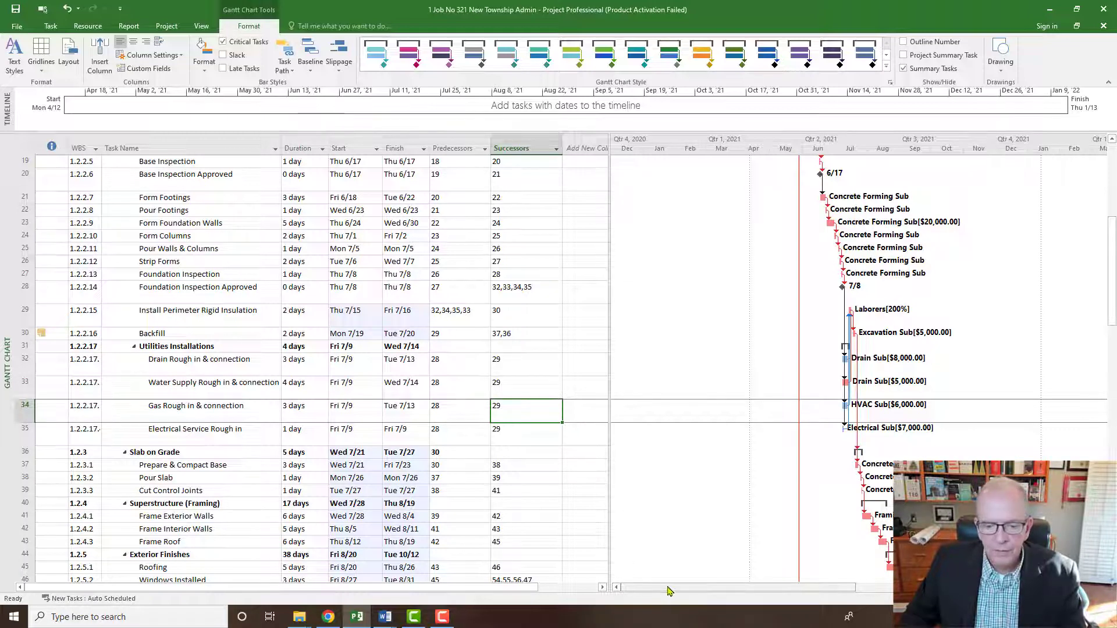
left_click_drag(669, 588, 745, 590)
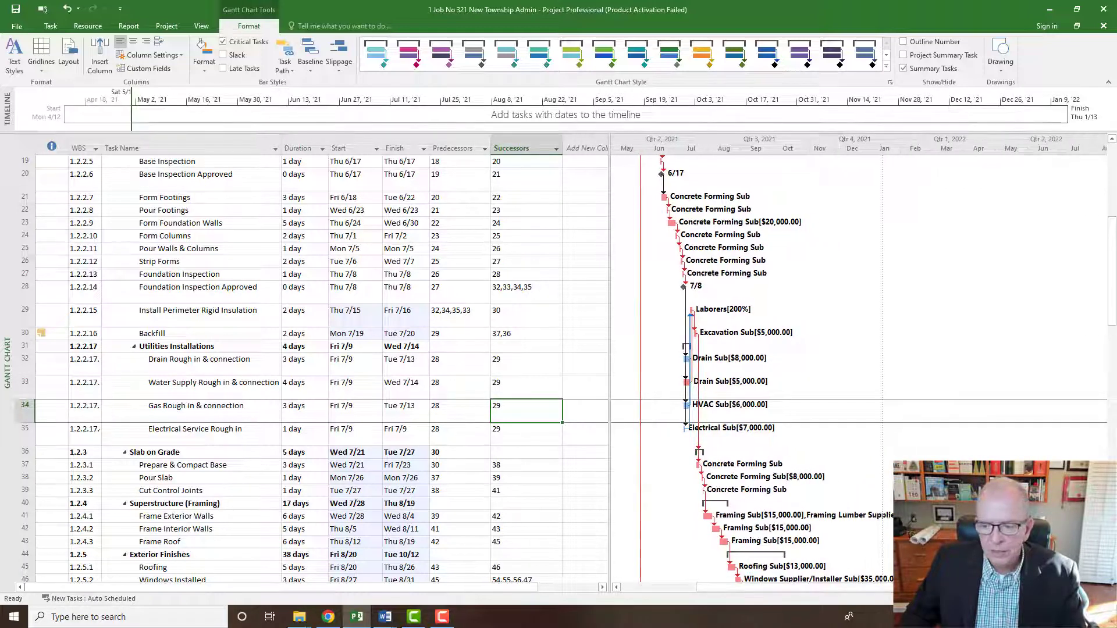
Zoom the timescale in to days, set its size to 55%, and select Gas Rough in & connection.
key("ctrl+slash")
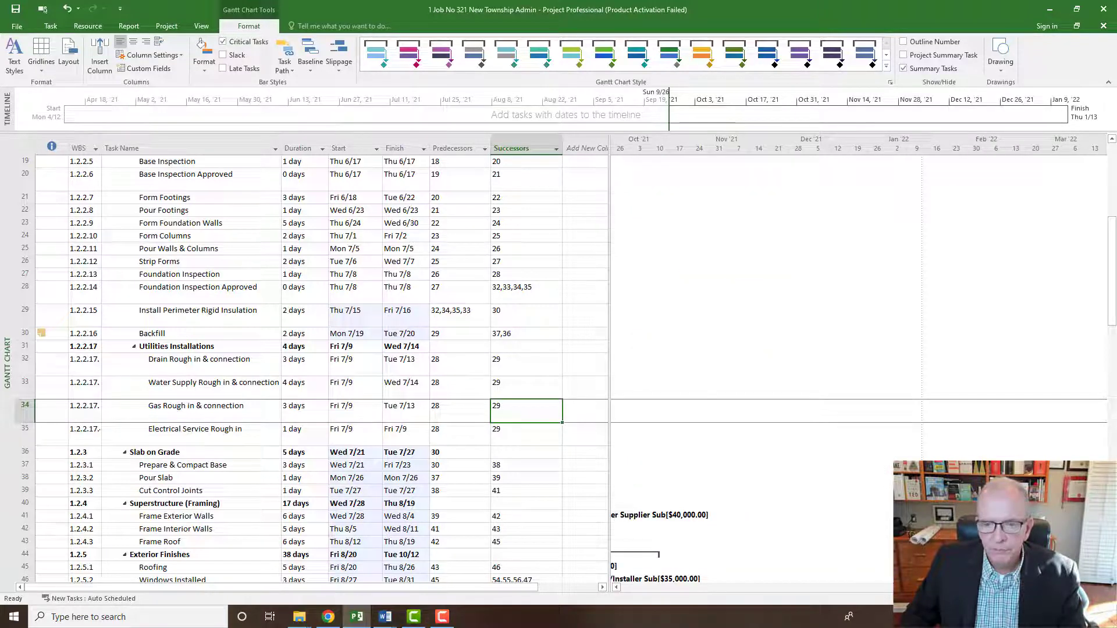
key("ctrl+slash")
key("ctrl+slash")
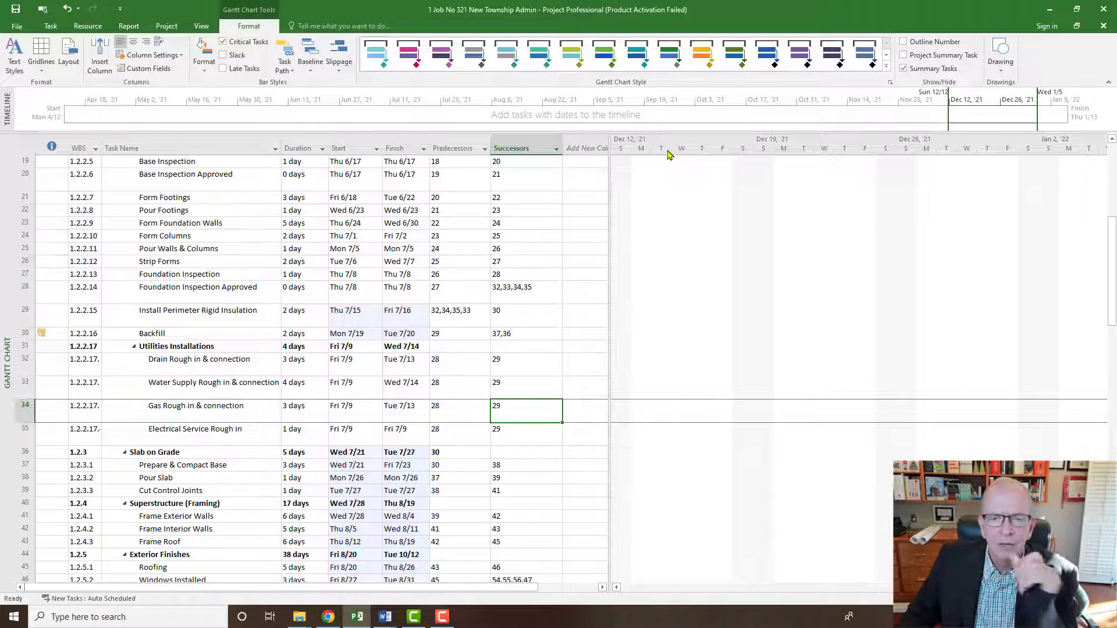
double_click(668, 150)
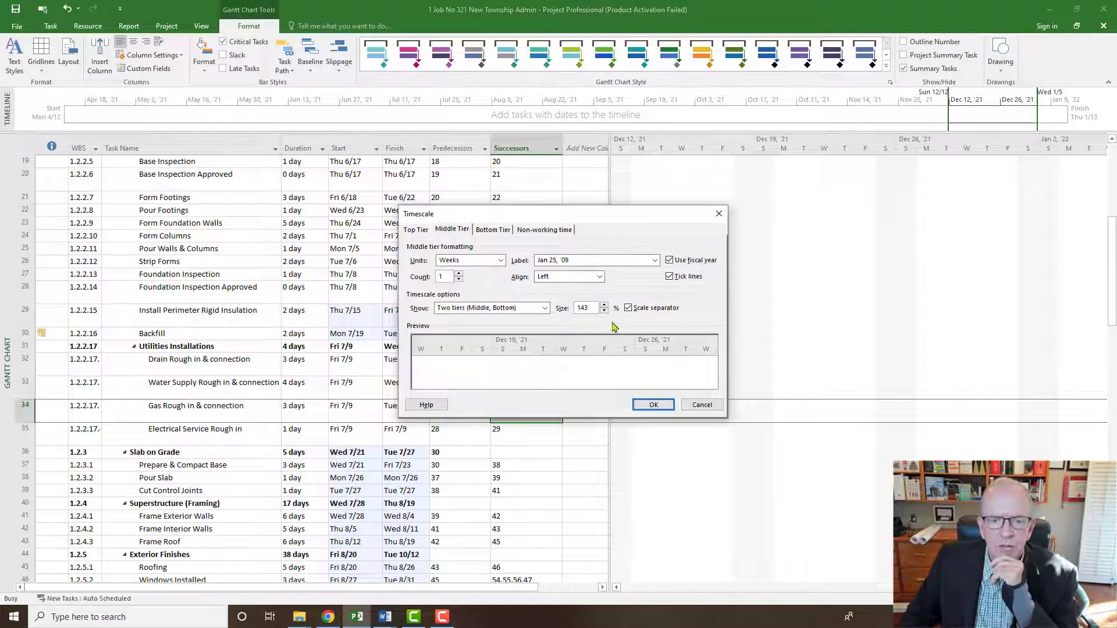
left_click(604, 311)
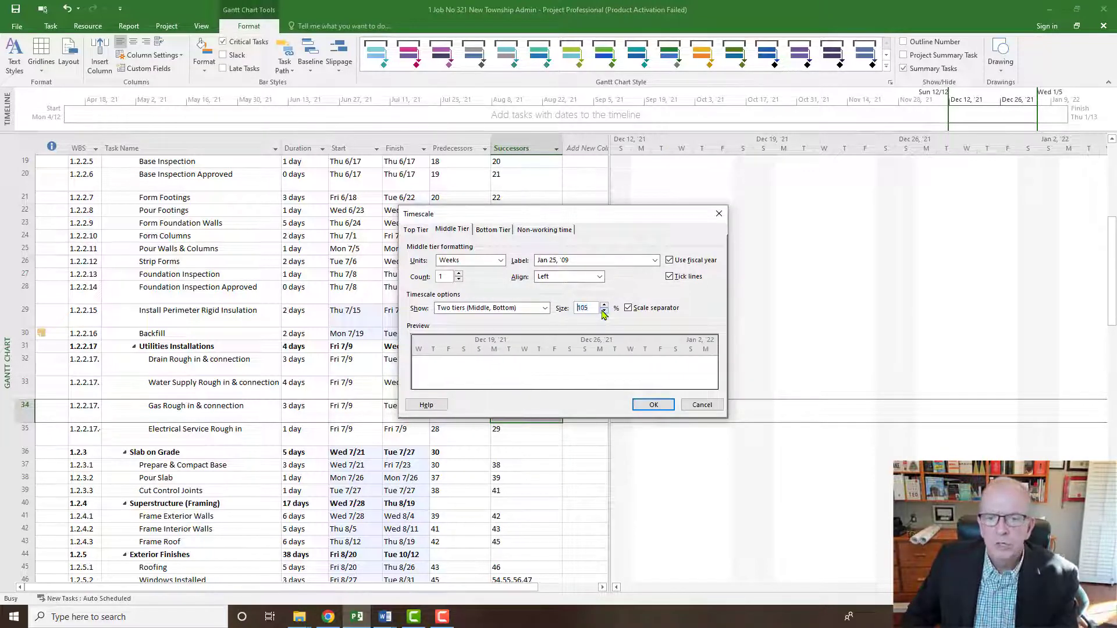
left_click(604, 312)
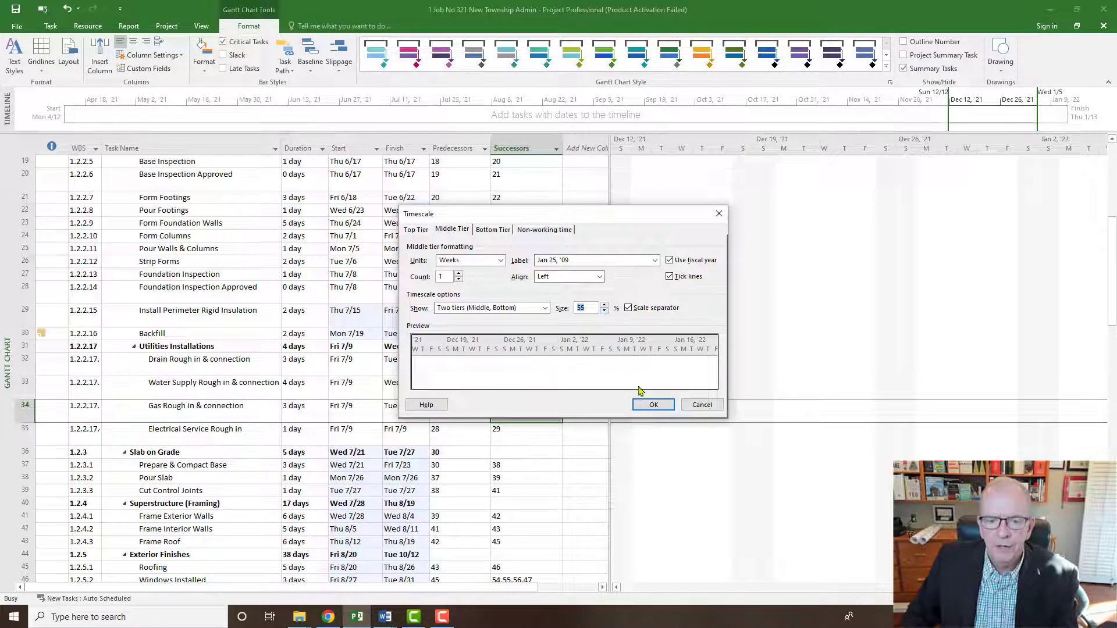
left_click(649, 404)
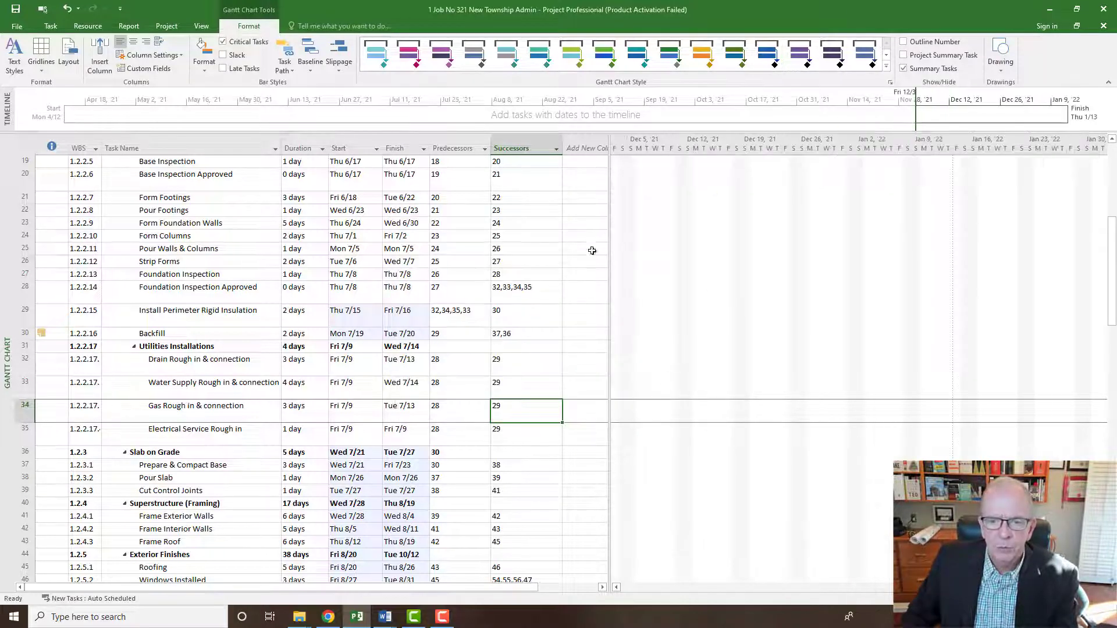
double_click(697, 149)
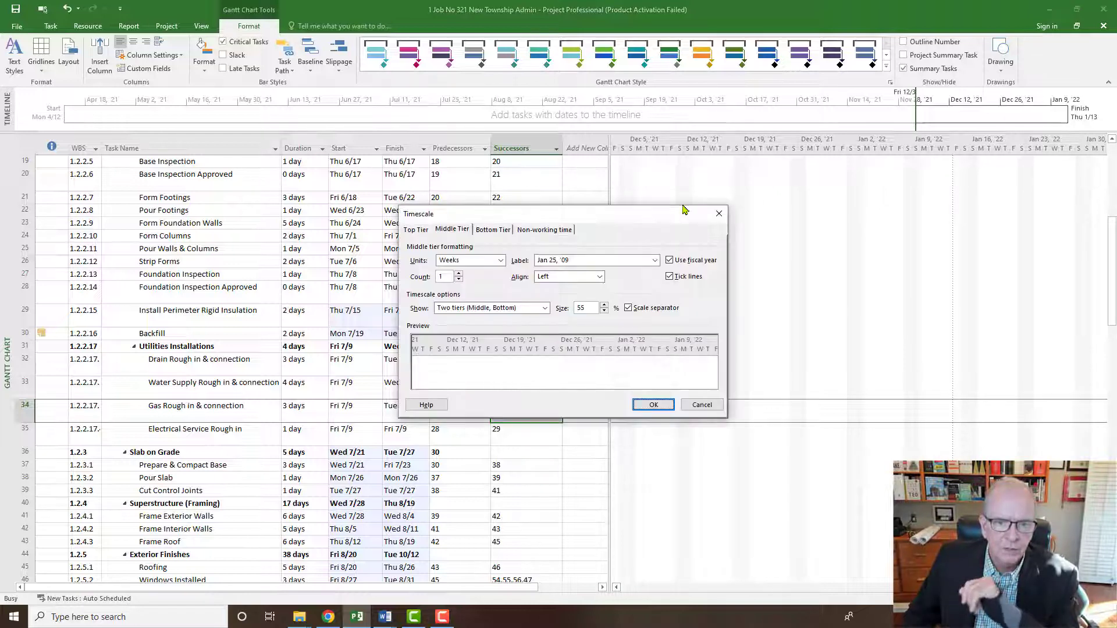
left_click(719, 214)
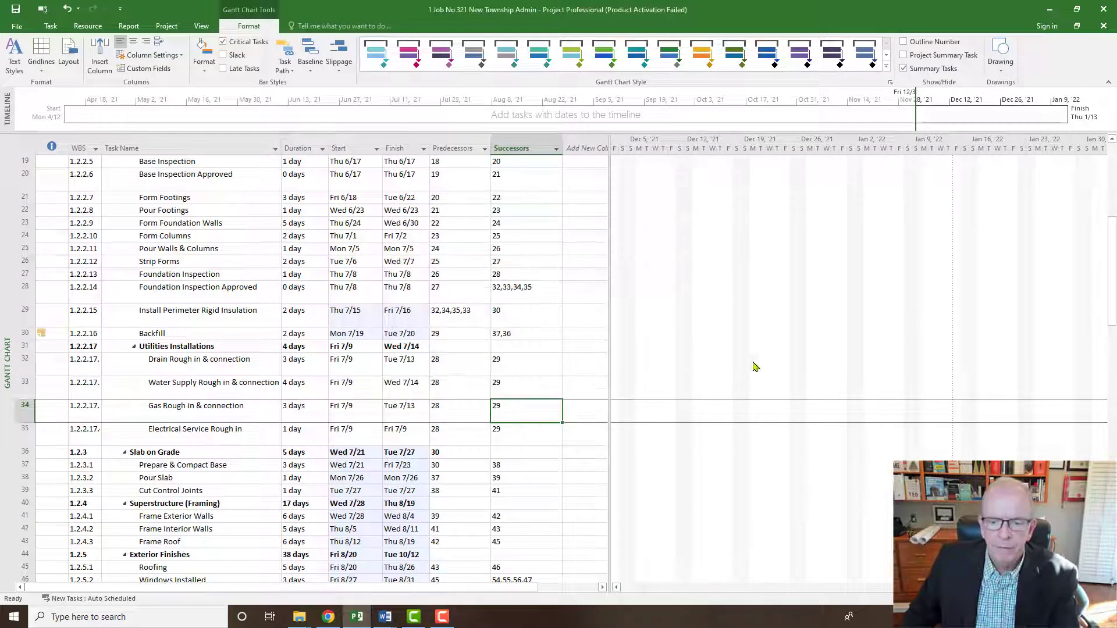
left_click(204, 415)
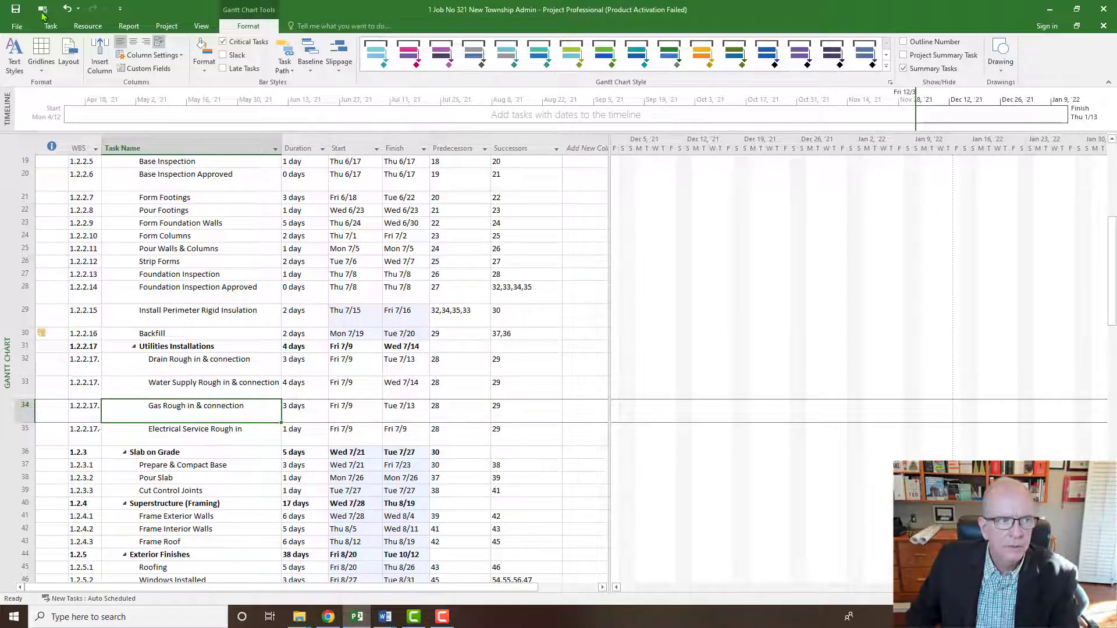
Scroll the chart to the selected task's bars, then review the schedule back up to row 1.
left_click(50, 26)
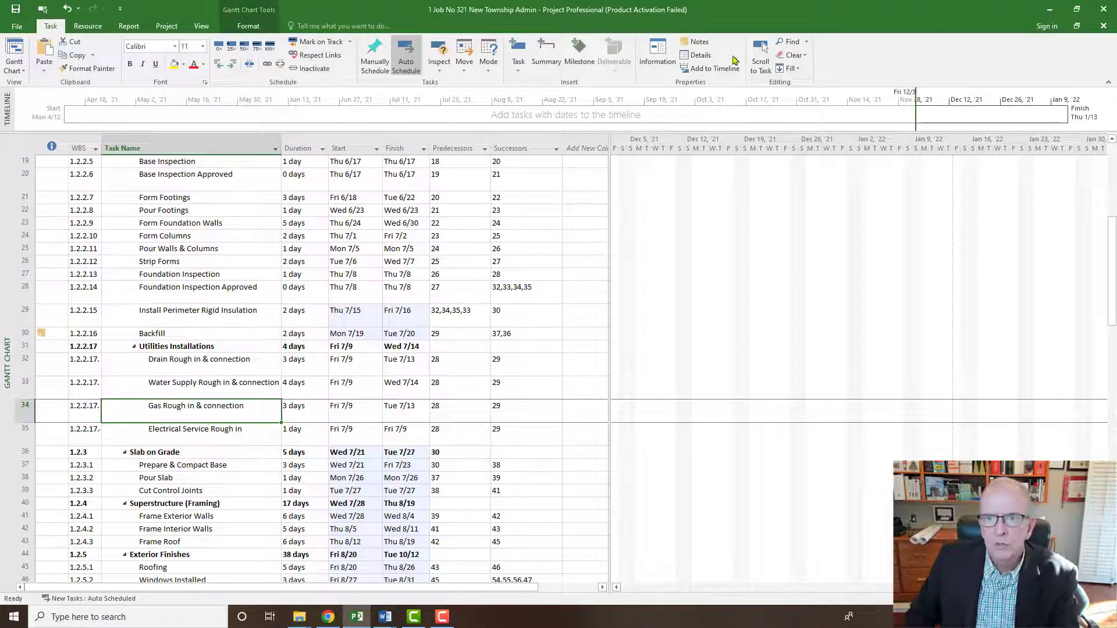
left_click(760, 58)
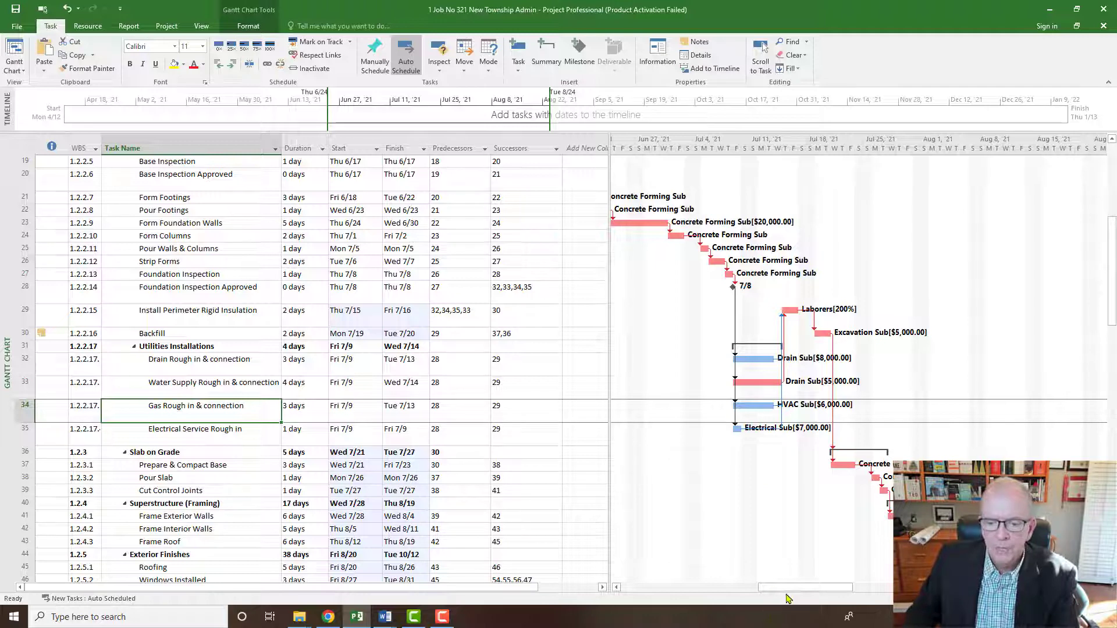
left_click_drag(788, 590, 803, 588)
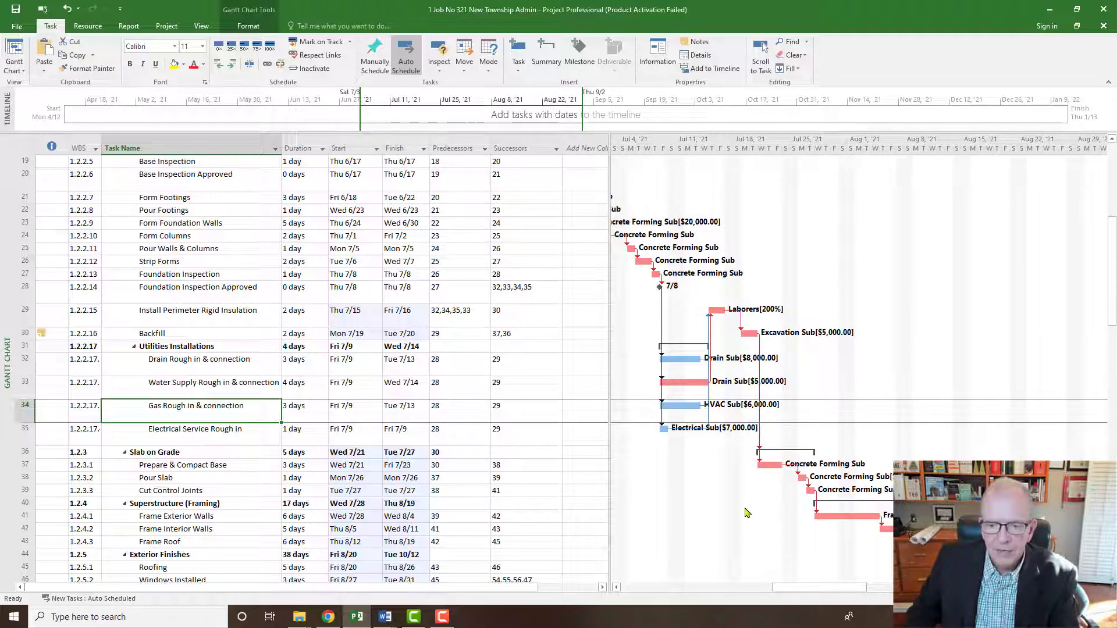
scroll(746, 513, "down", 5)
left_click_drag(815, 589, 898, 588)
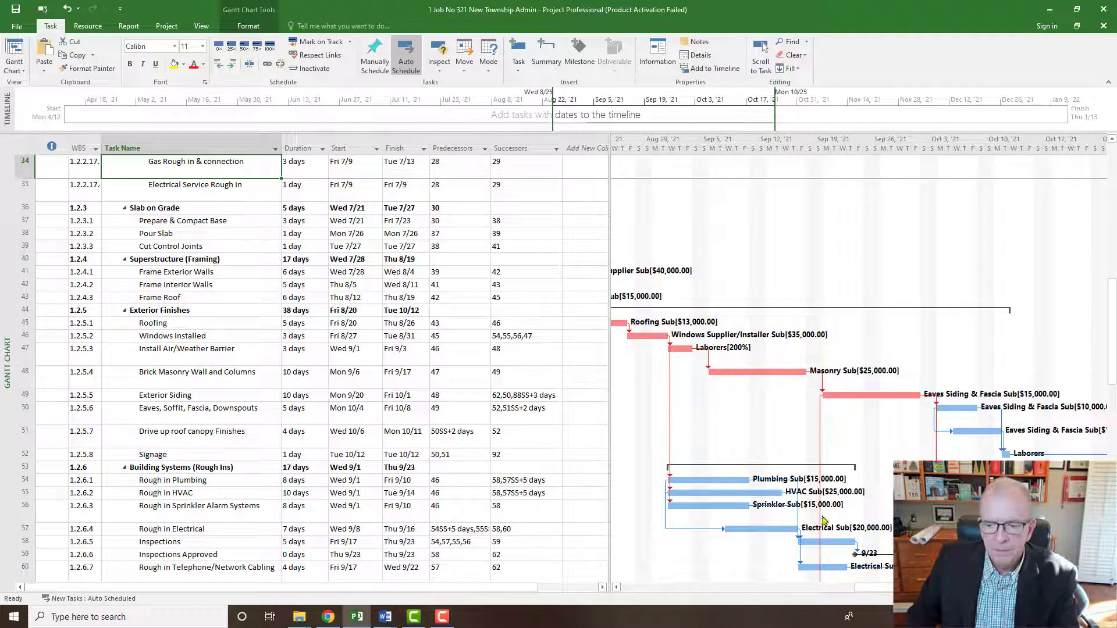
scroll(858, 510, "down", 2)
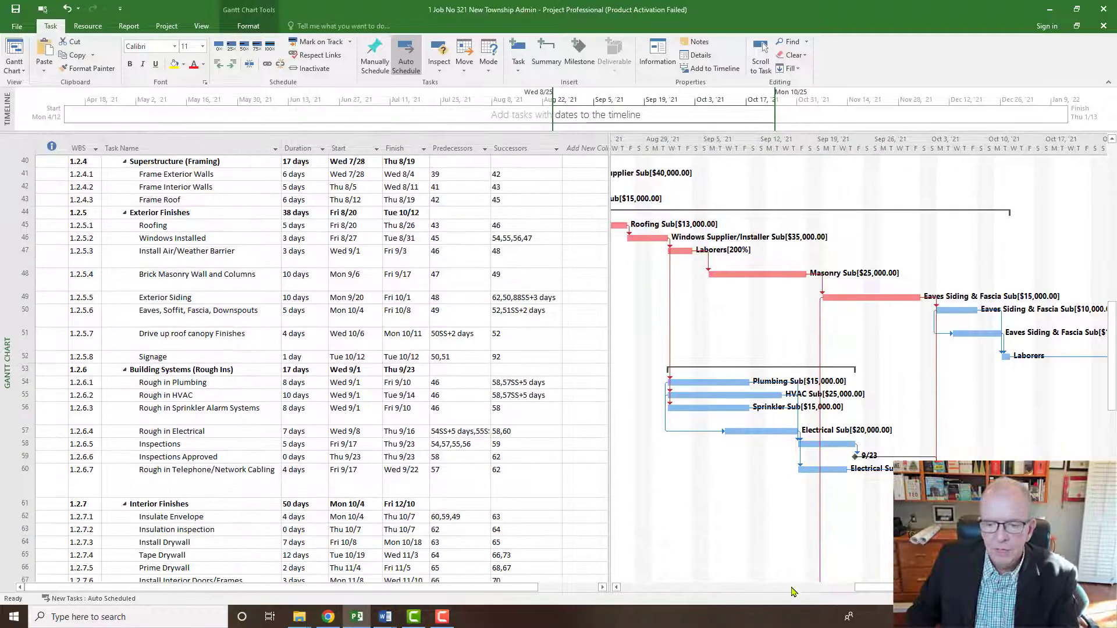
left_click_drag(908, 588, 675, 581)
scroll(709, 570, "up", 5)
scroll(748, 575, "up", 5)
scroll(675, 581, "up", 3)
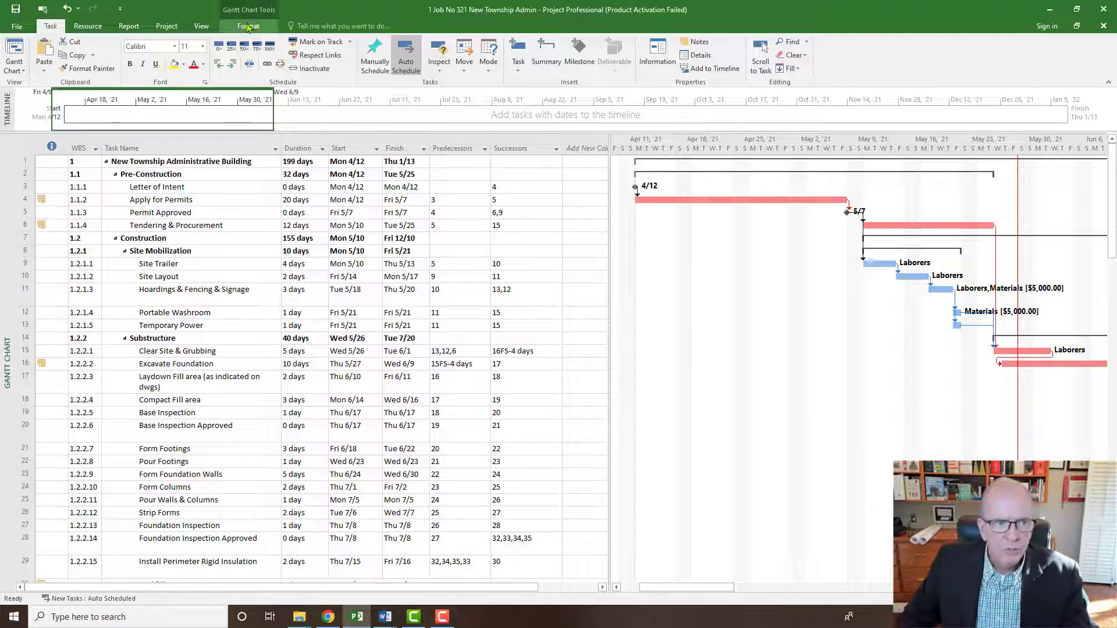
Hide the summary tasks and sort the remaining tasks by Start, earliest to latest.
left_click(248, 25)
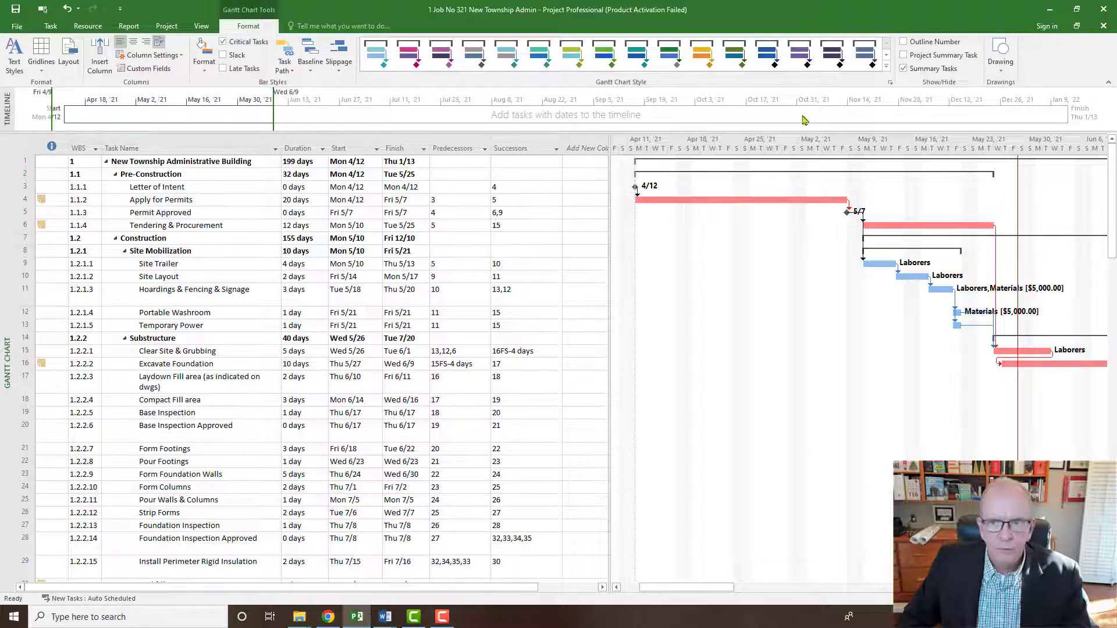
left_click(903, 68)
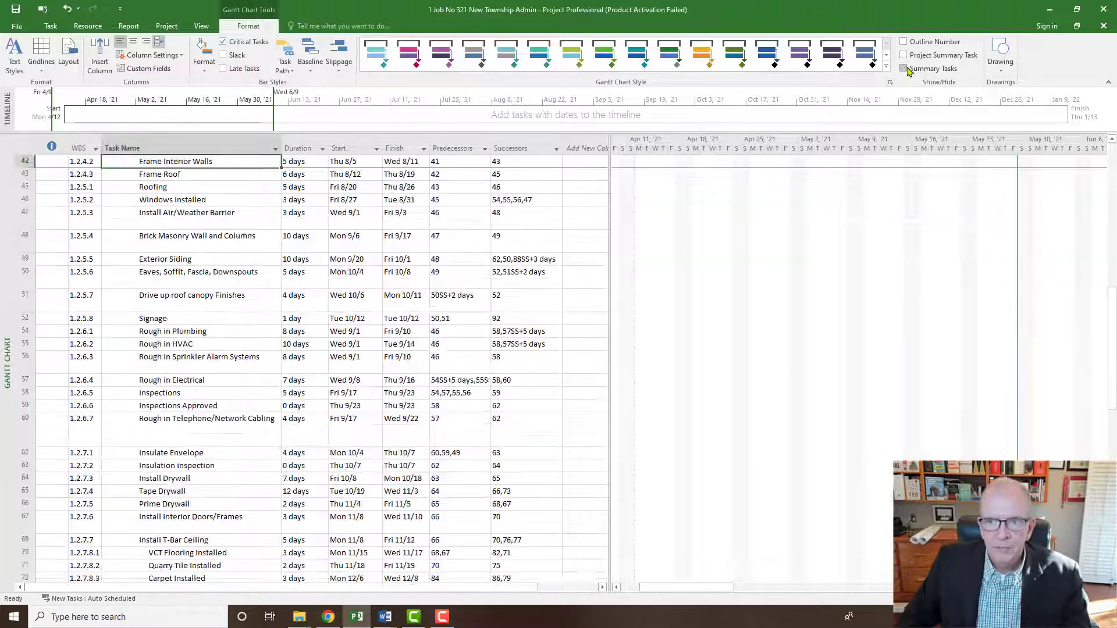
left_click(377, 151)
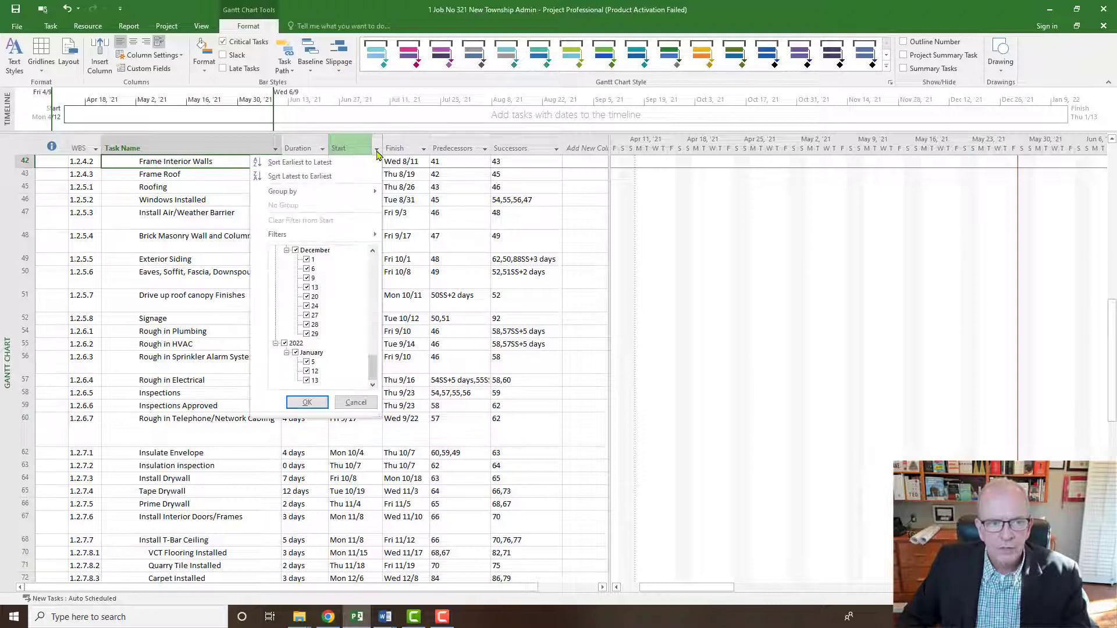
left_click(286, 169)
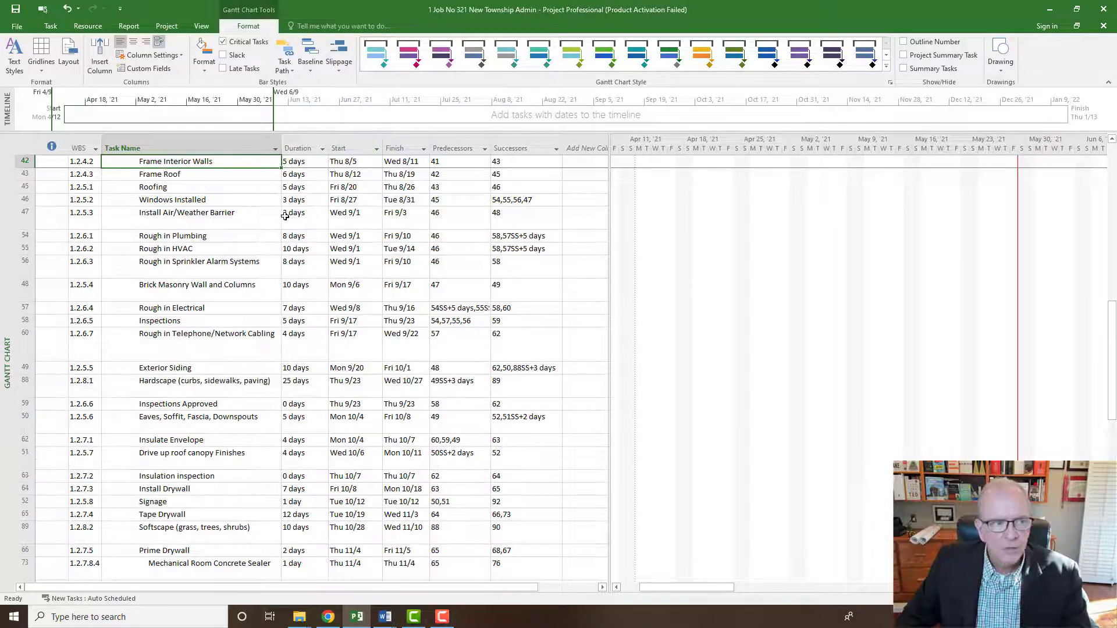
scroll(285, 215, "up", 10)
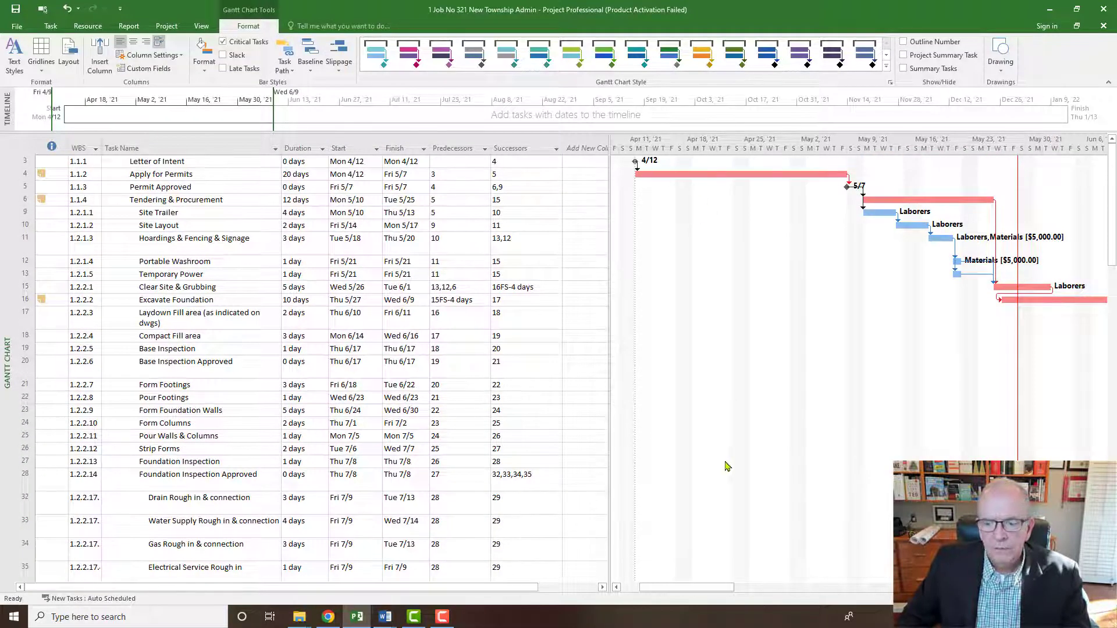
left_click_drag(675, 588, 775, 588)
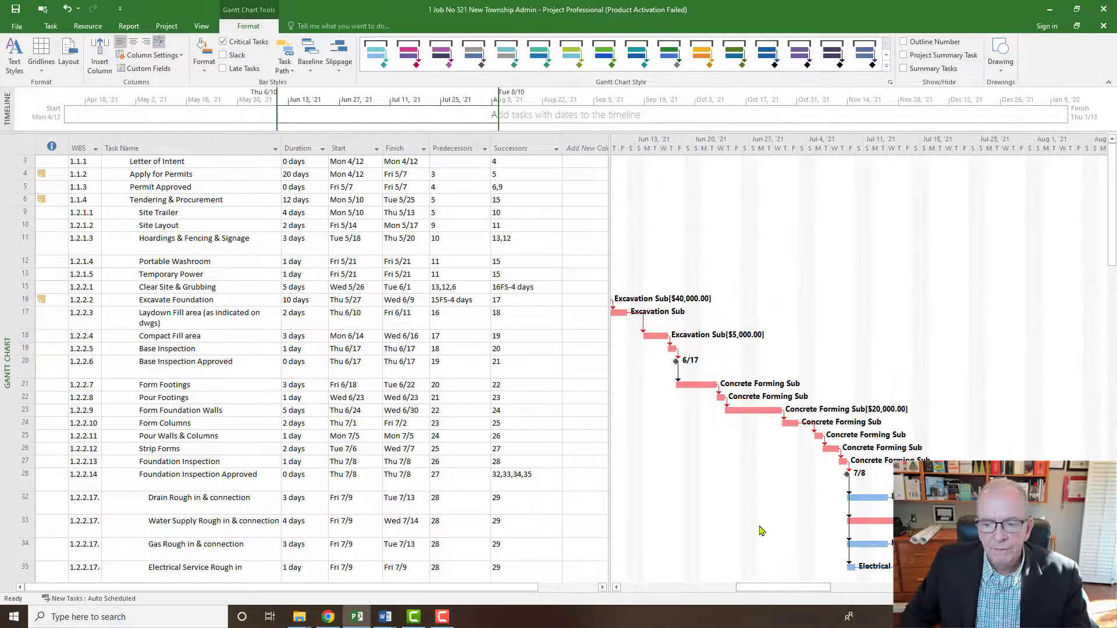
scroll(762, 530, "down", 5)
left_click_drag(767, 588, 822, 585)
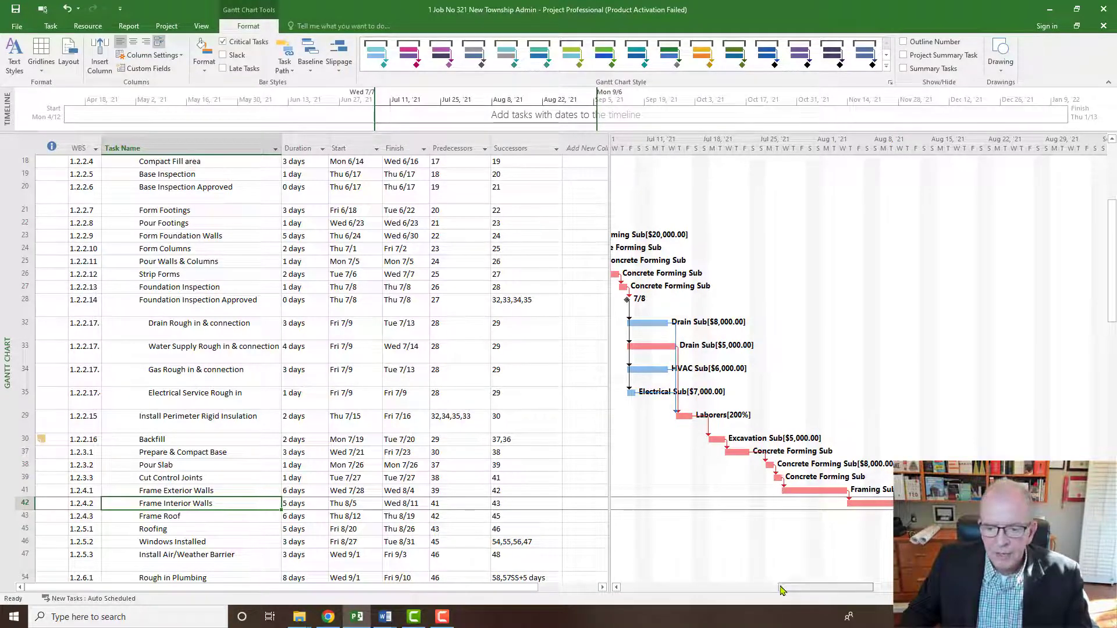
left_click_drag(783, 590, 812, 589)
scroll(761, 525, "down", 7)
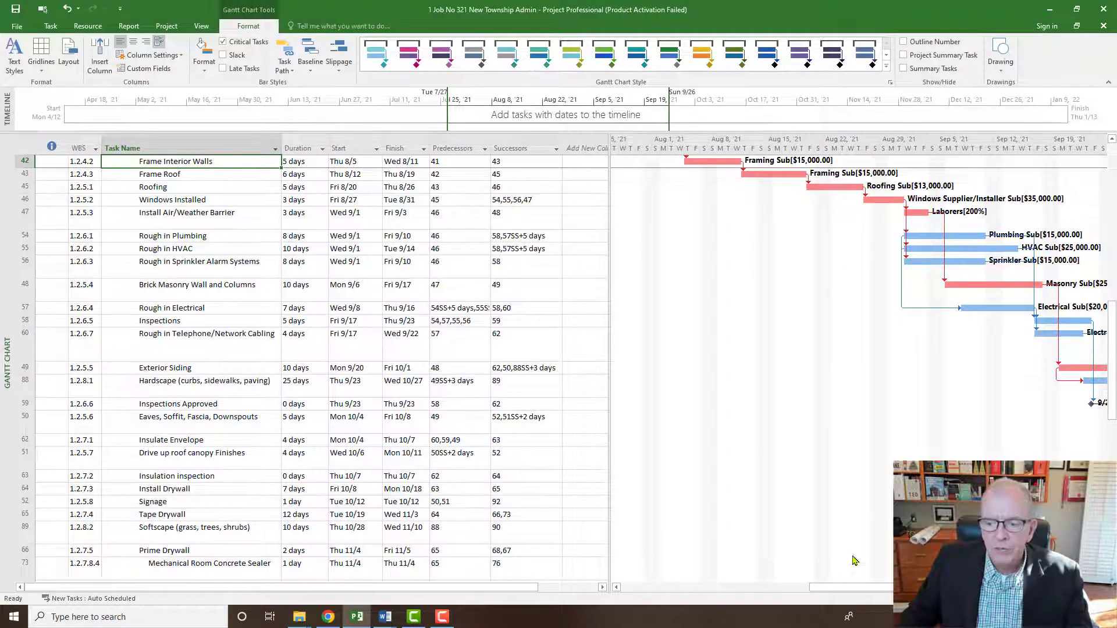
left_click_drag(854, 588, 976, 589)
scroll(829, 500, "down", 4)
scroll(859, 523, "right", 5)
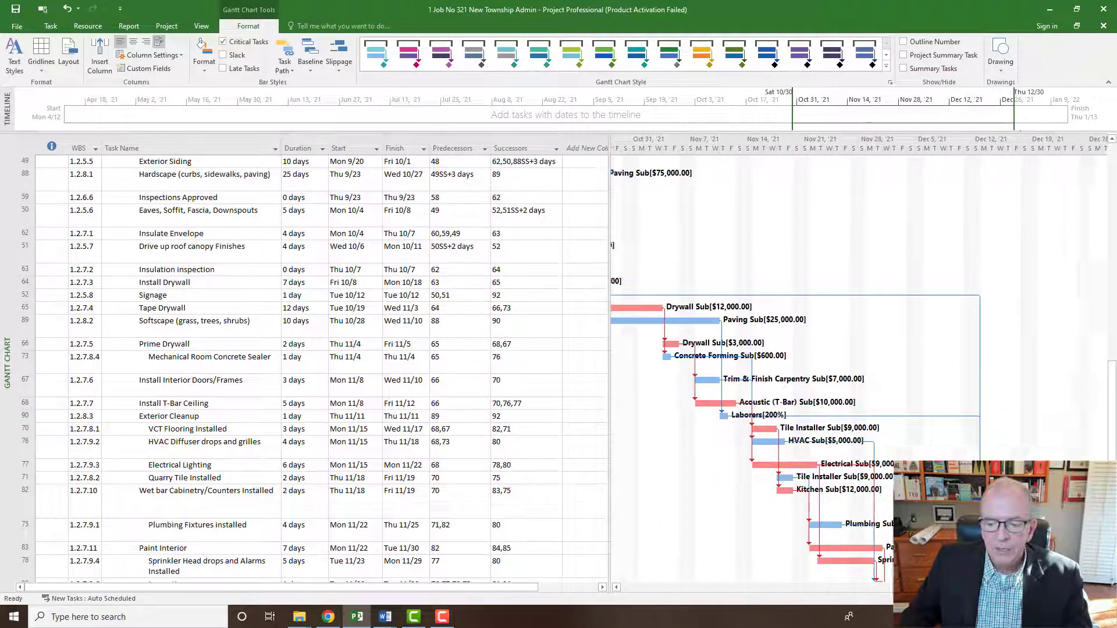
scroll(860, 523, "down", 3)
scroll(859, 522, "down", 5)
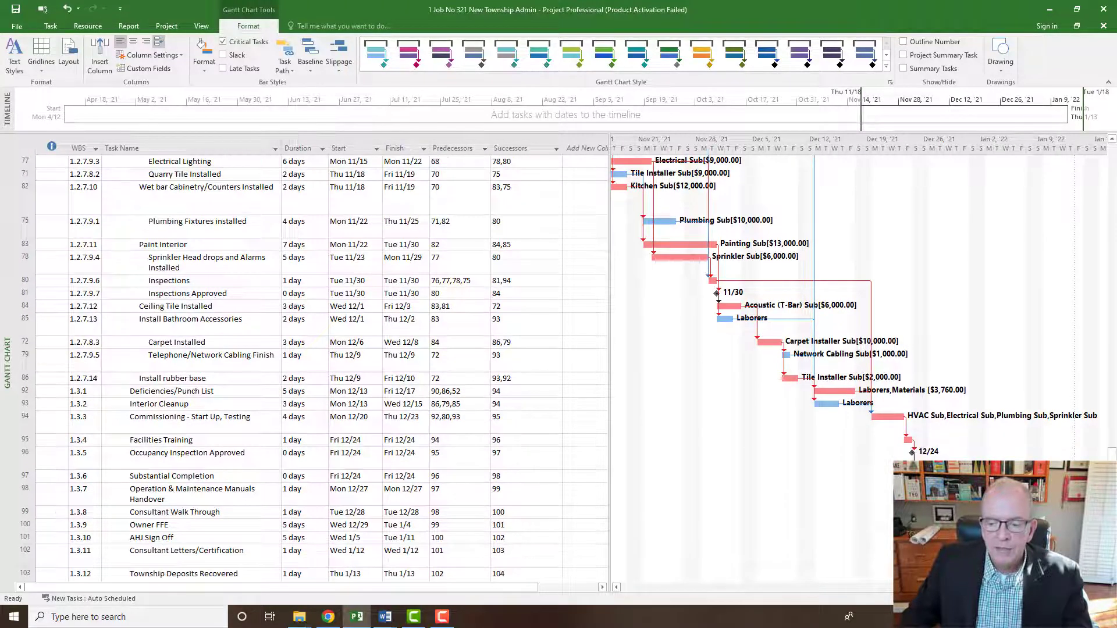
scroll(859, 372, "left", 7)
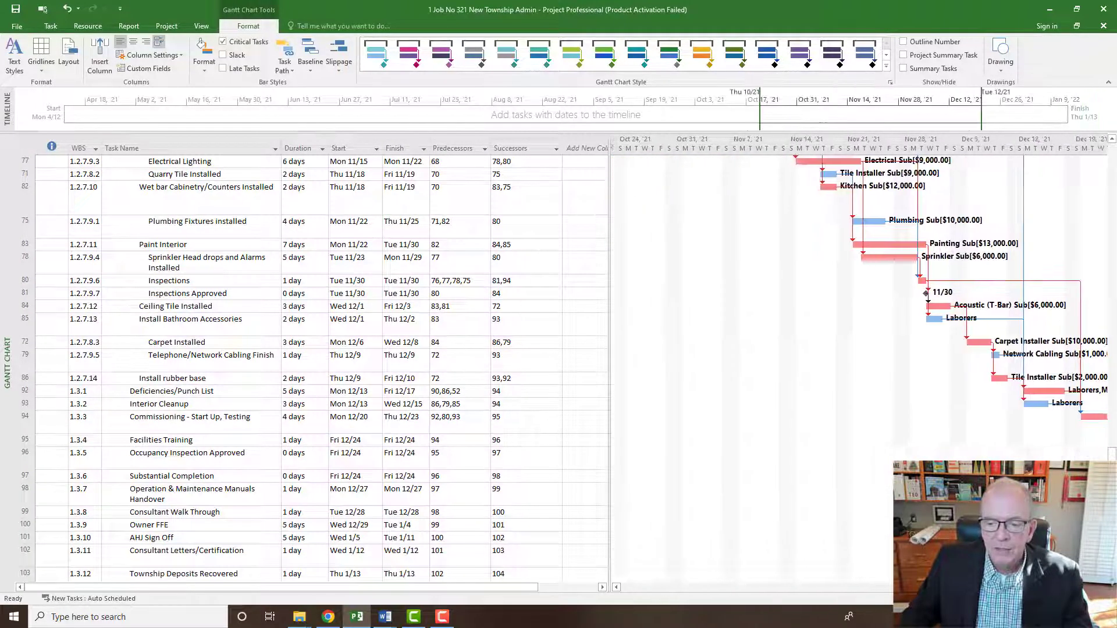
scroll(570, 366, "up", 10)
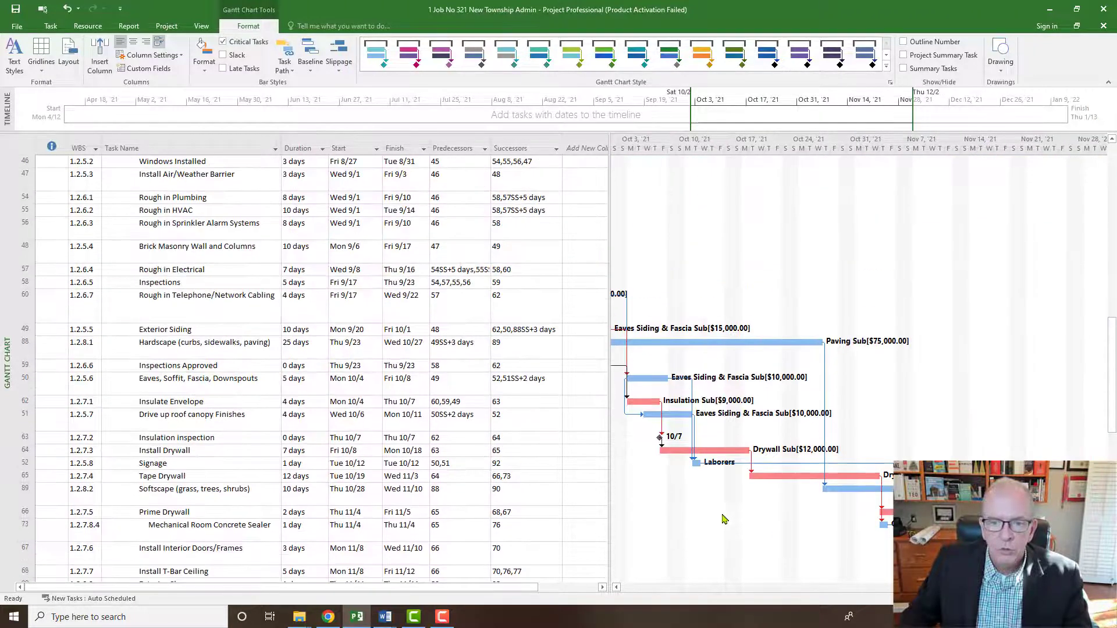
scroll(771, 572, "left", 6)
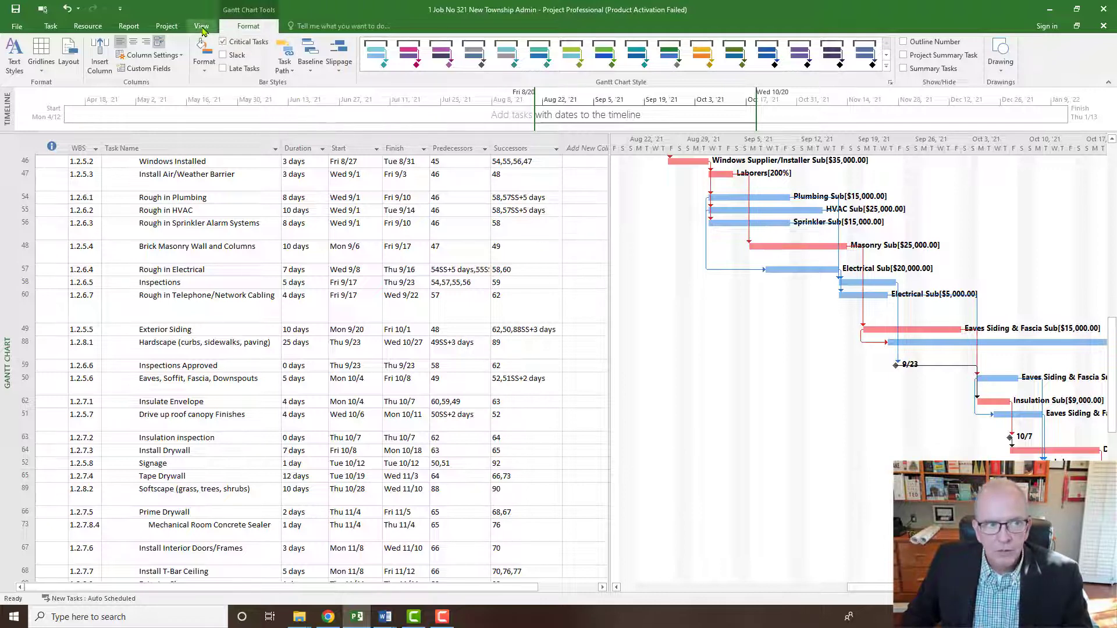
Re-sort the task list using the View tab's sort choices.
left_click(202, 27)
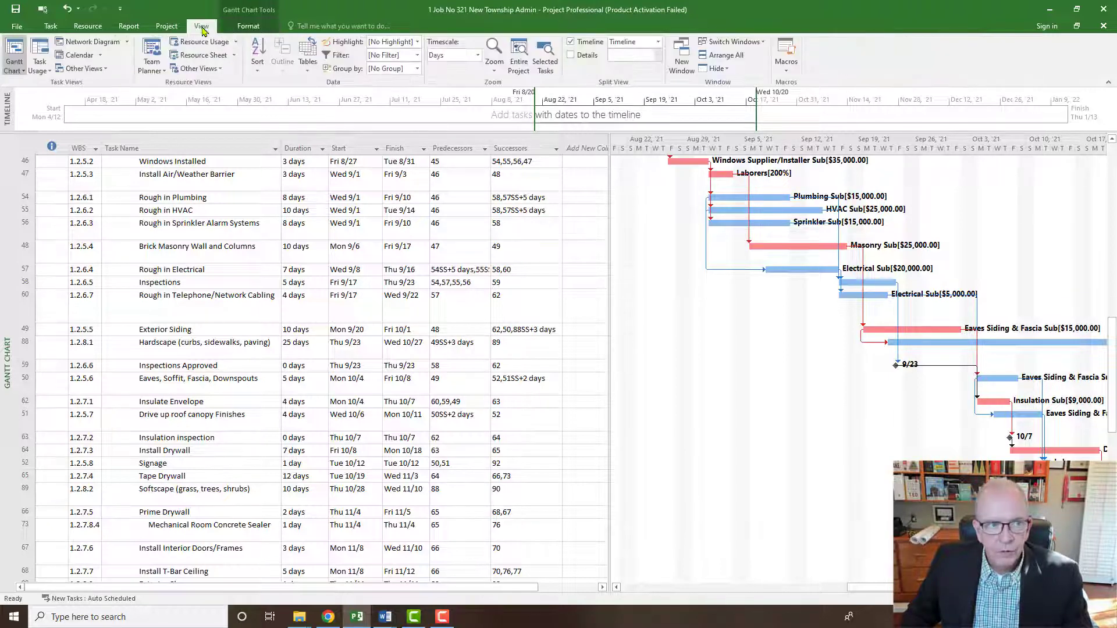
left_click(257, 63)
left_click(284, 83)
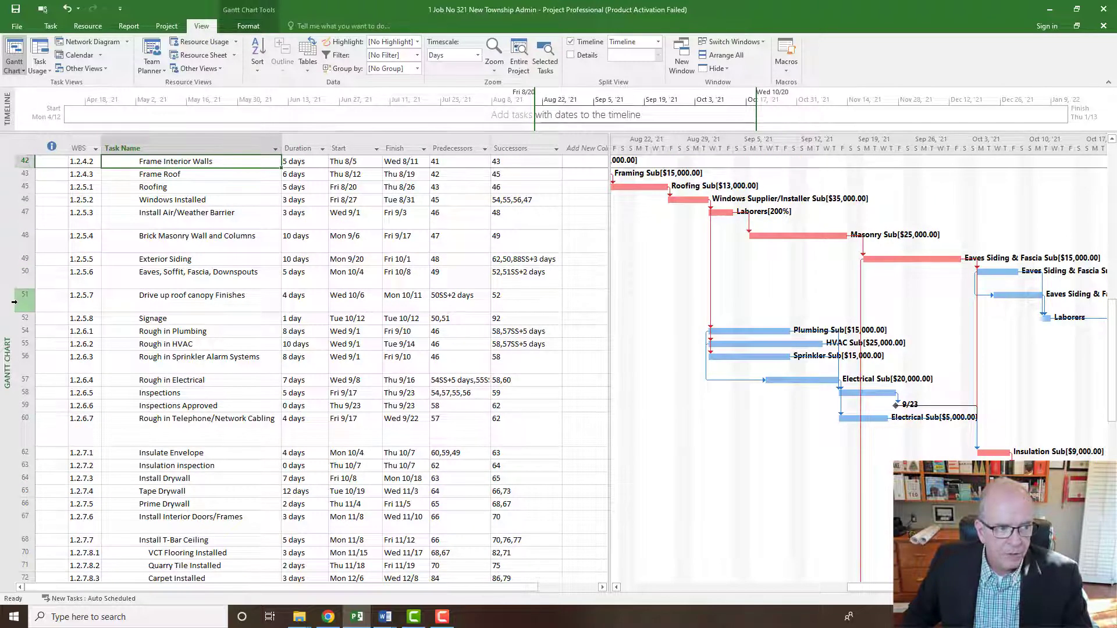
Turn Summary Tasks back on and return the table to the top.
left_click(248, 27)
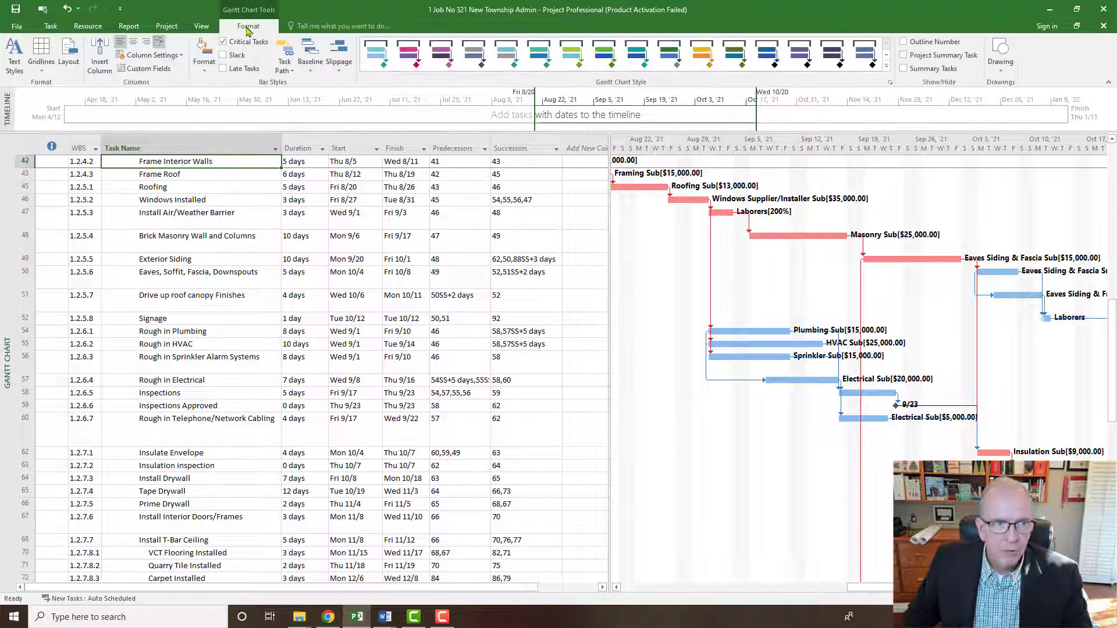
left_click(904, 68)
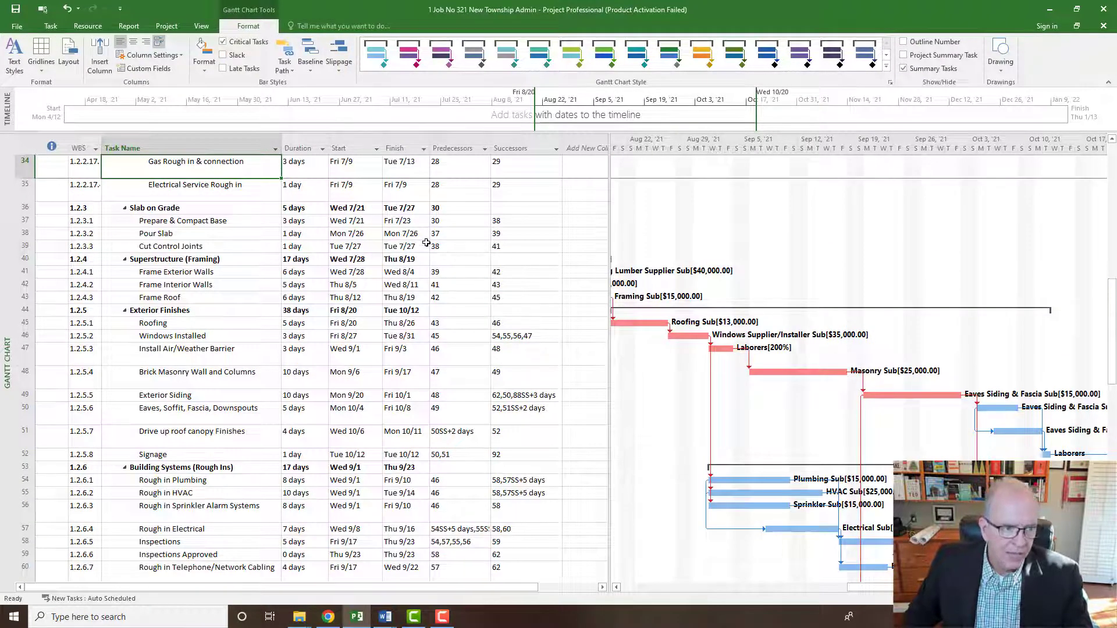
scroll(427, 243, "up", 11)
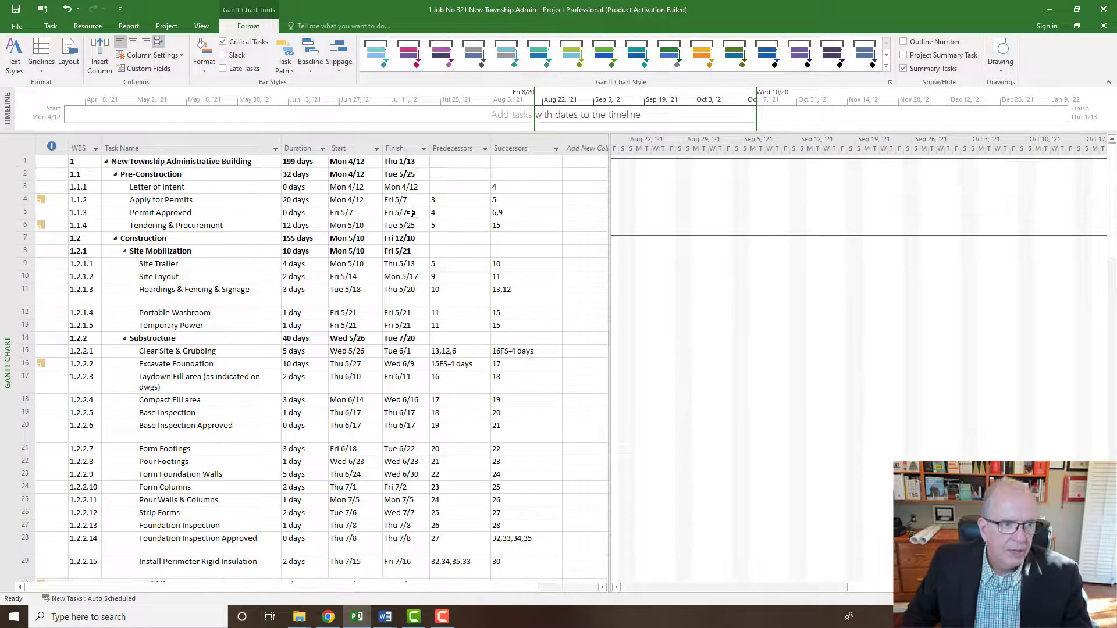
scroll(411, 214, "down", 3)
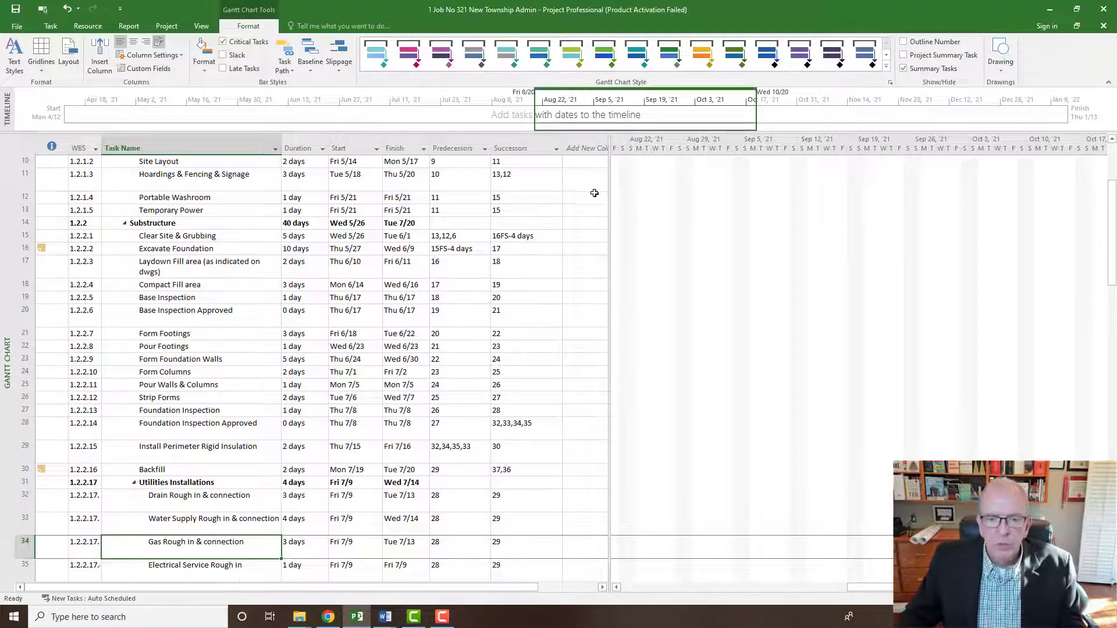
Widen the Gantt chart area and scroll across the schedule's task bars.
left_click_drag(609, 205, 558, 208)
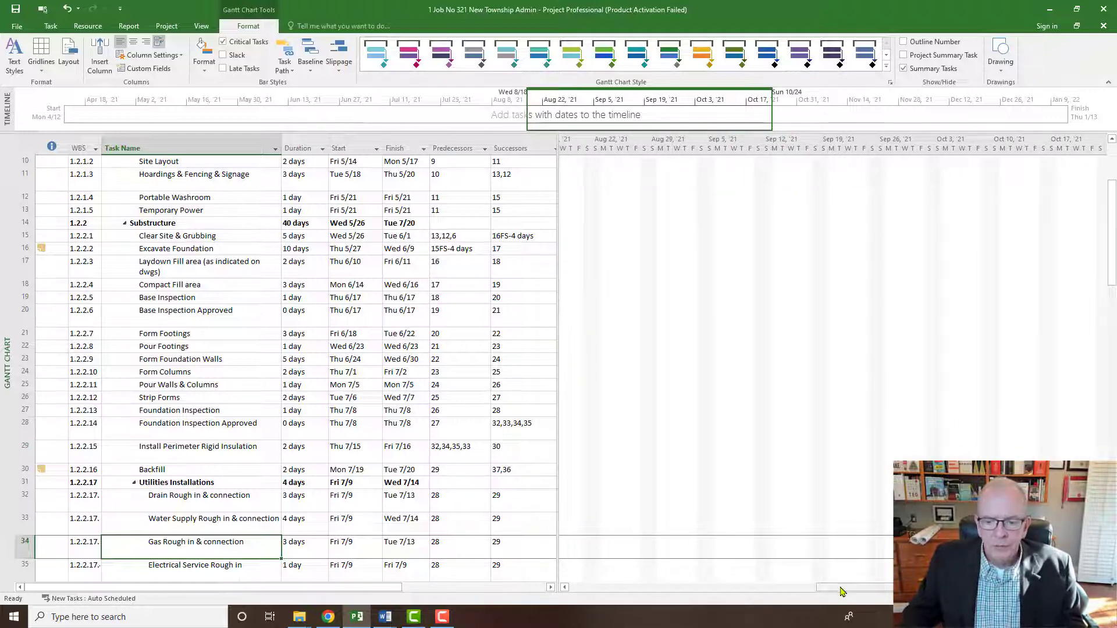
left_click_drag(844, 589, 686, 598)
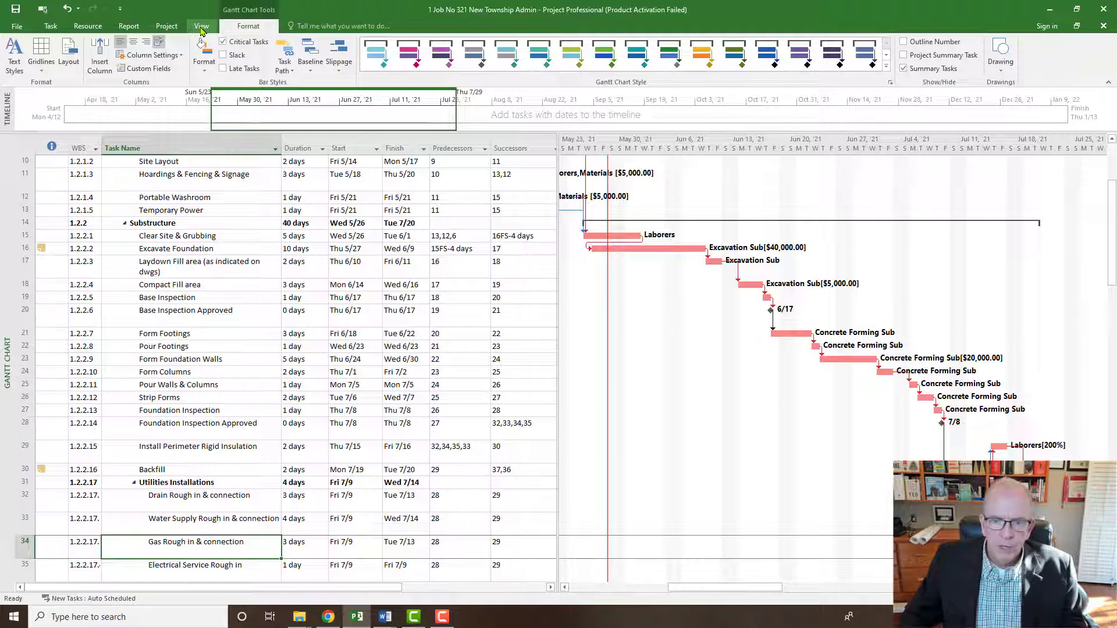
left_click_drag(688, 587, 751, 589)
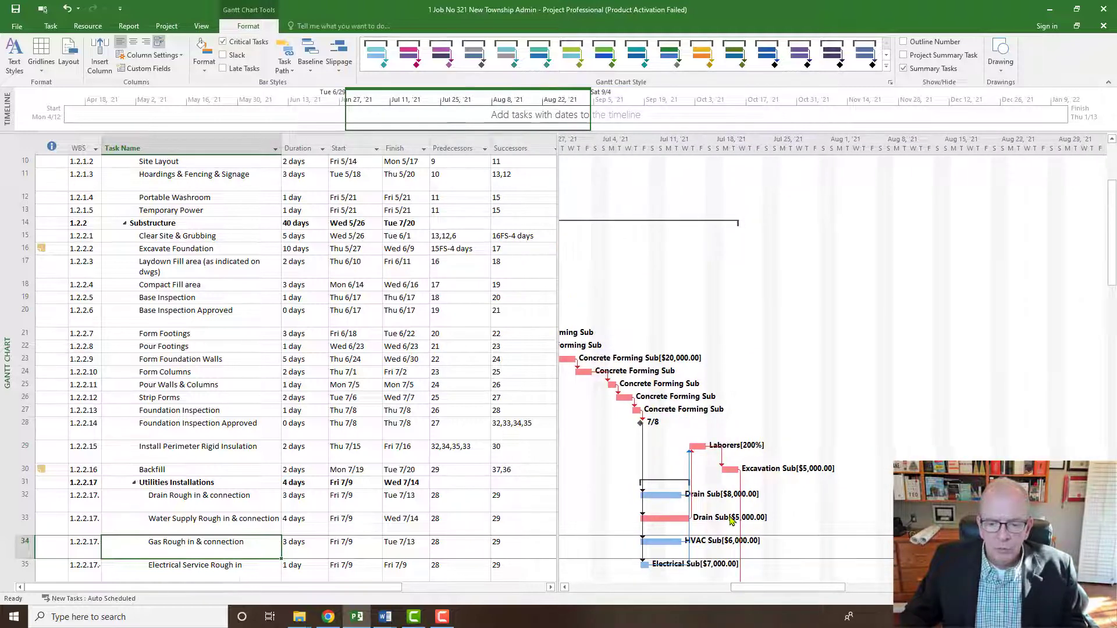
scroll(732, 520, "down", 1)
scroll(732, 519, "down", 3)
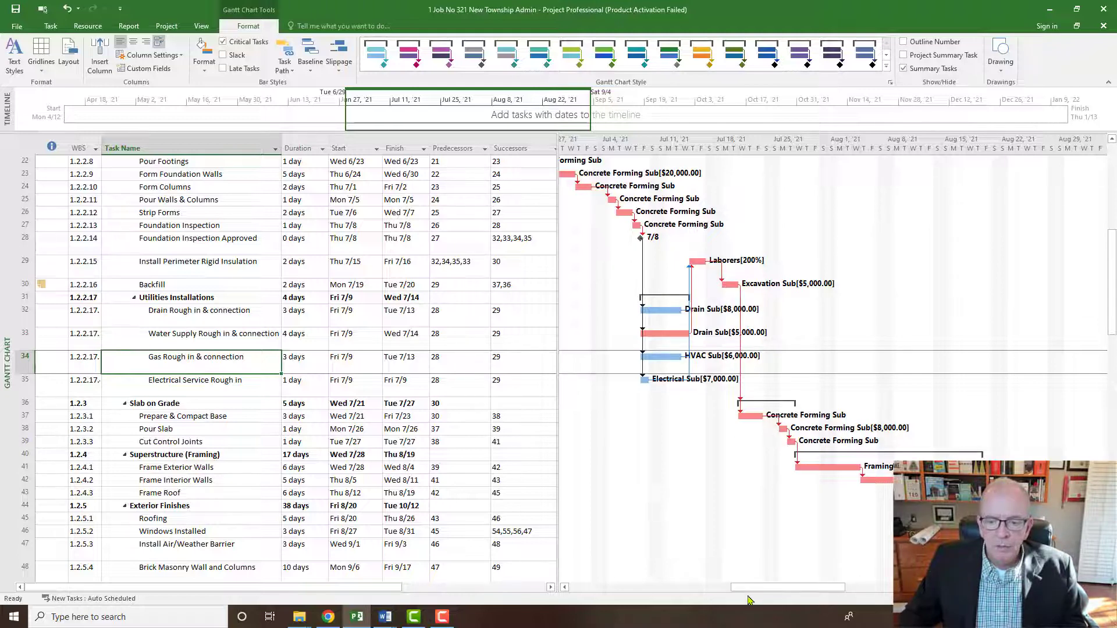
left_click_drag(750, 588, 841, 589)
scroll(803, 546, "down", 5)
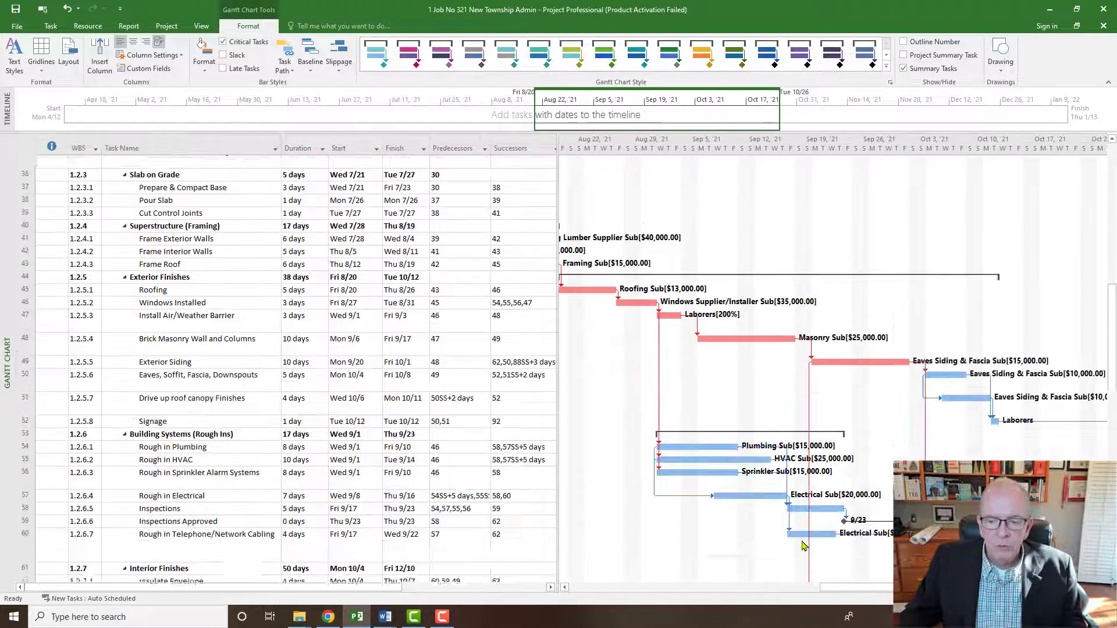
scroll(803, 546, "down", 1)
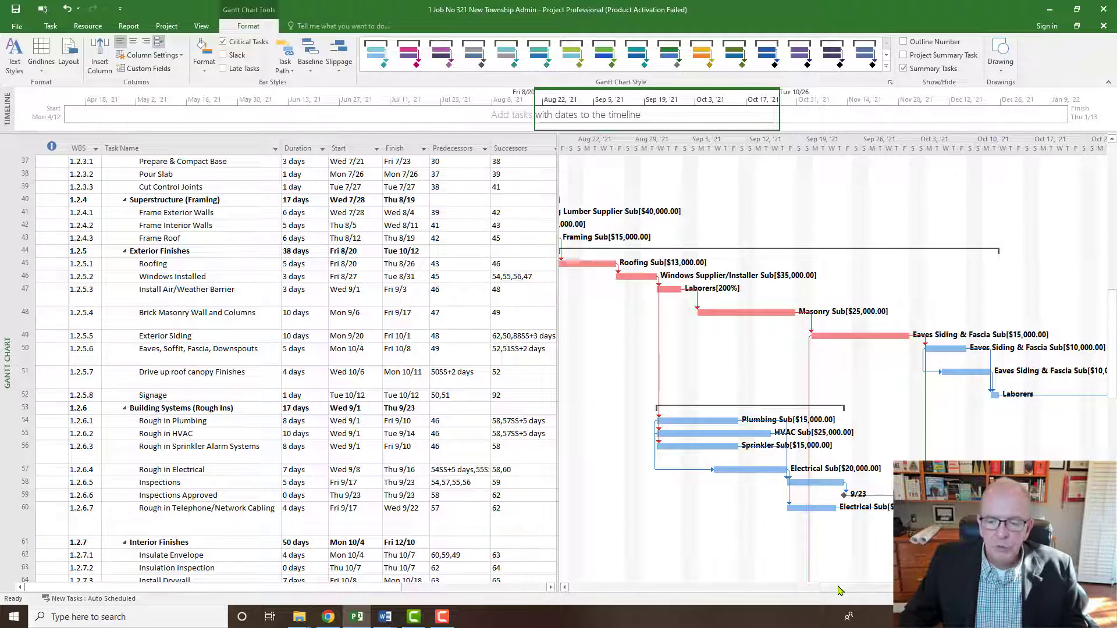
left_click_drag(836, 588, 850, 590)
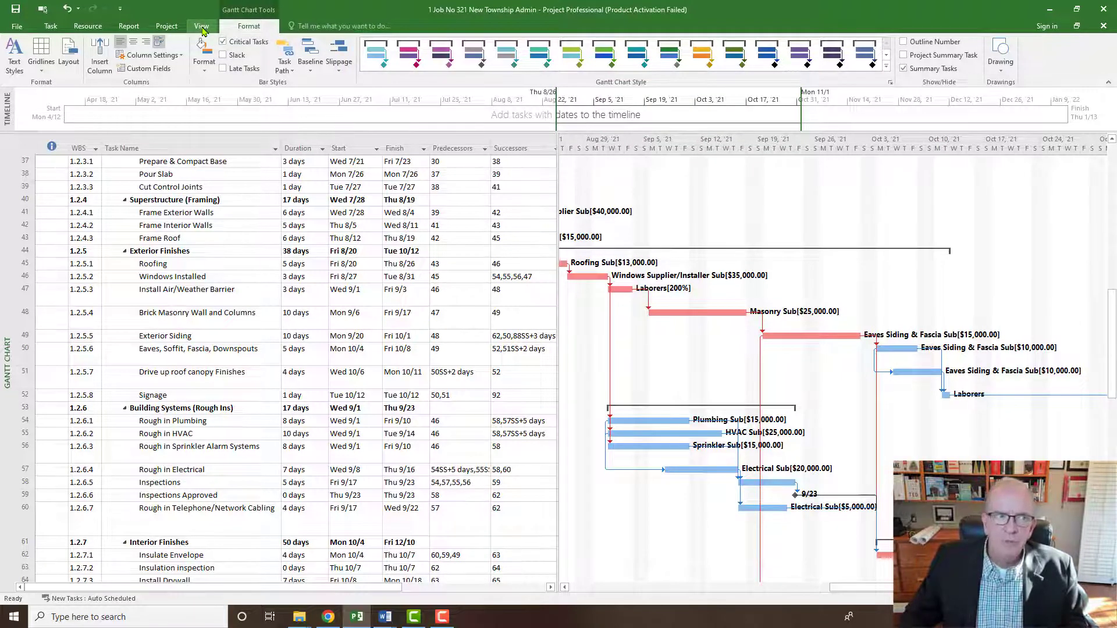
Bring up the View tab's list of built-in task filters.
left_click(167, 27)
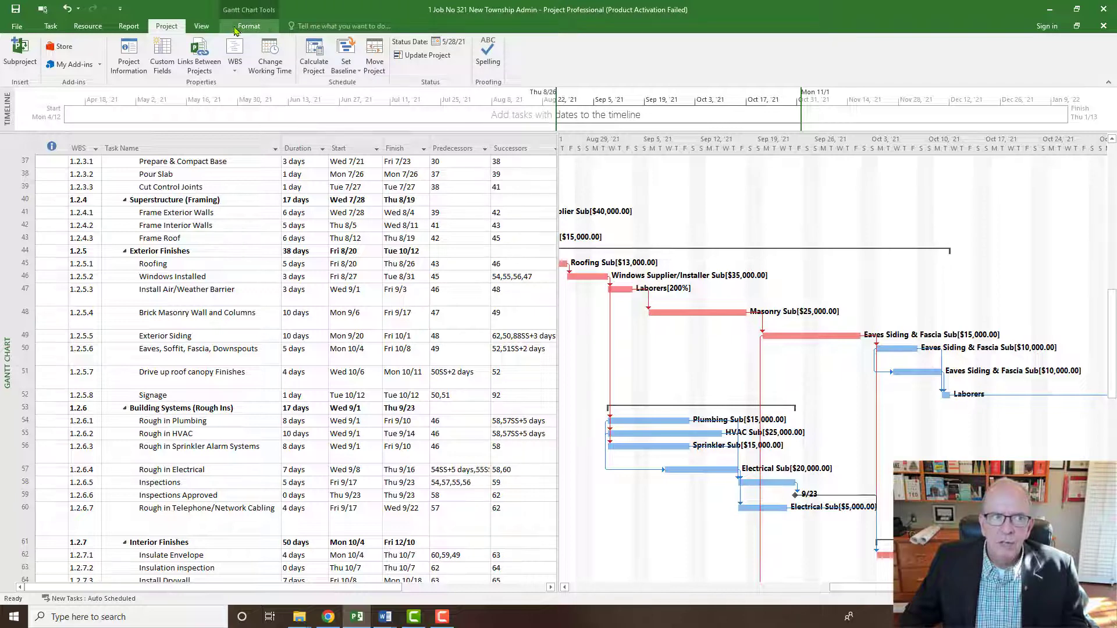
left_click(202, 27)
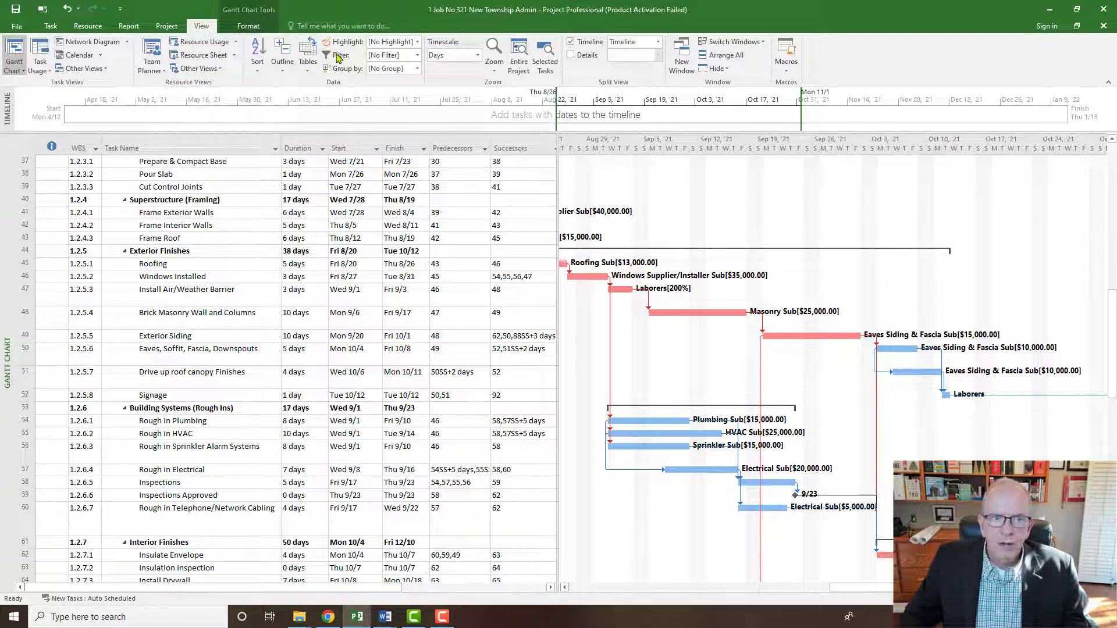
left_click(417, 56)
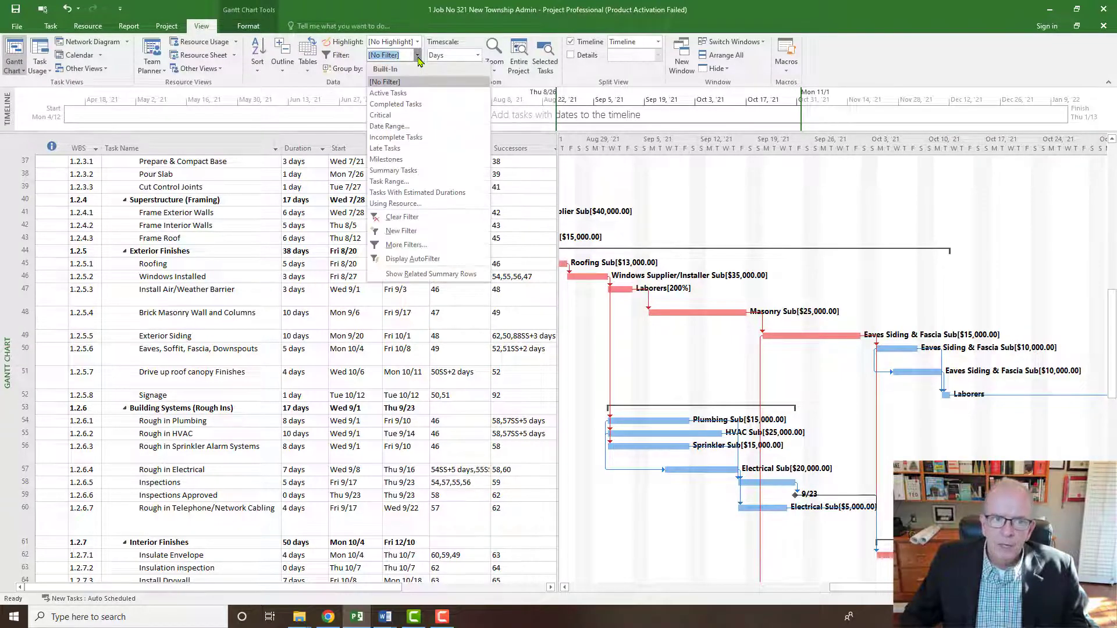
Apply the Critical filter, review the chart, then reset the filter to [No Filter].
left_click(384, 115)
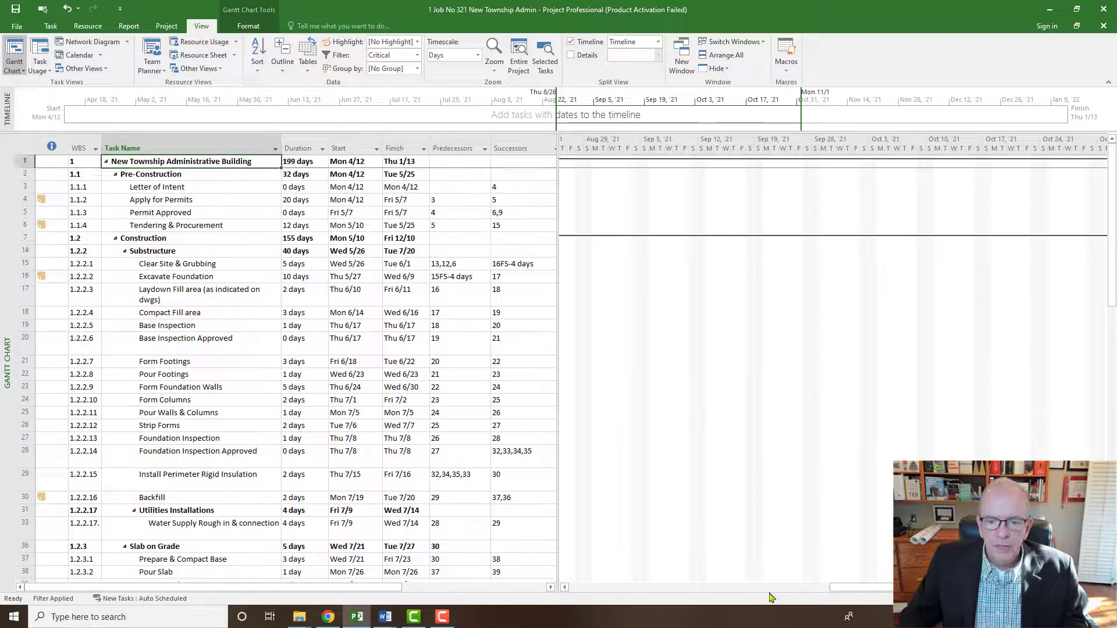
left_click_drag(847, 587, 717, 584)
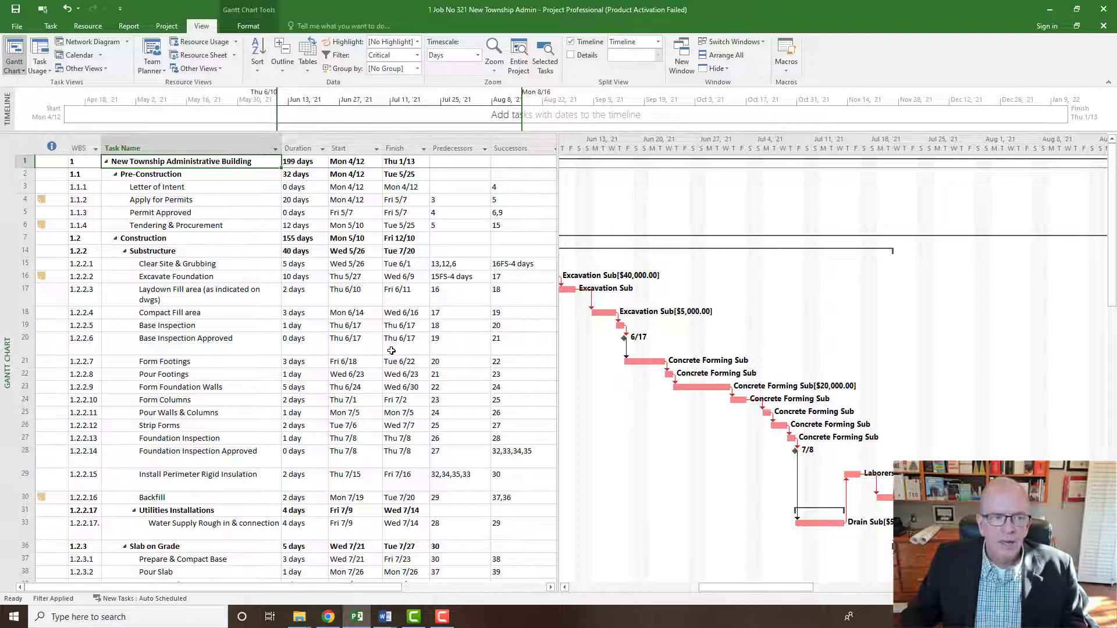
left_click(417, 56)
left_click(386, 82)
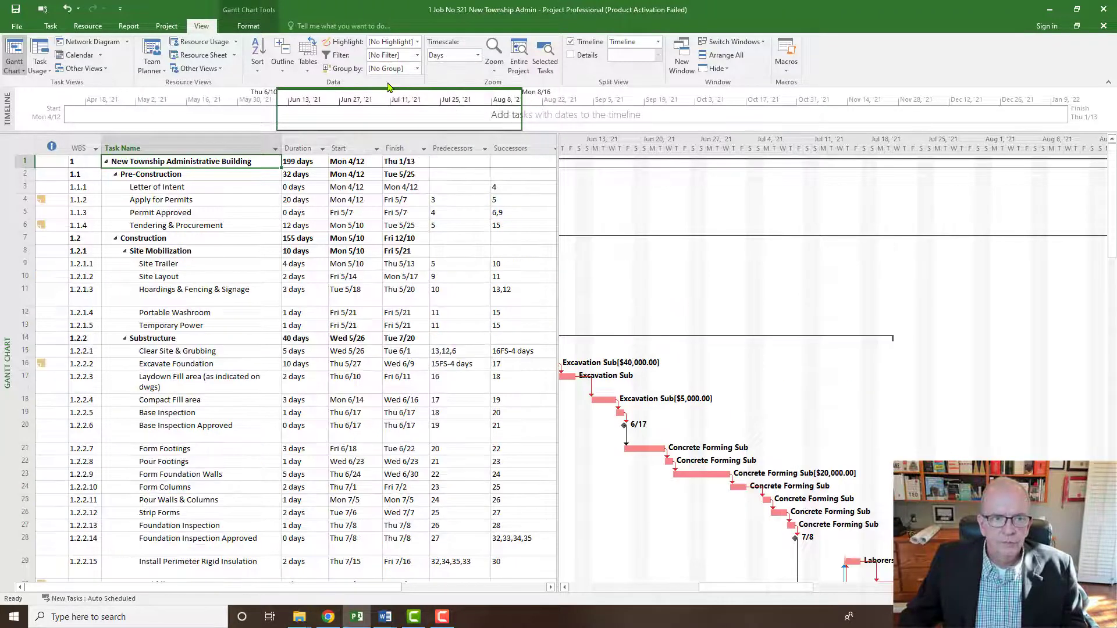
left_click(416, 69)
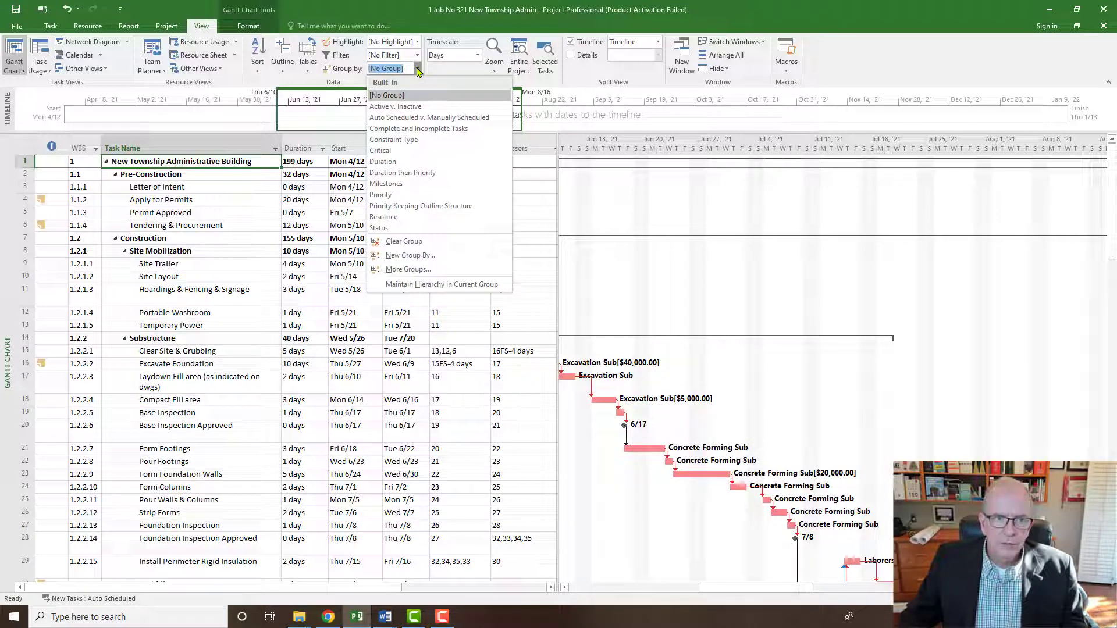
left_click(384, 153)
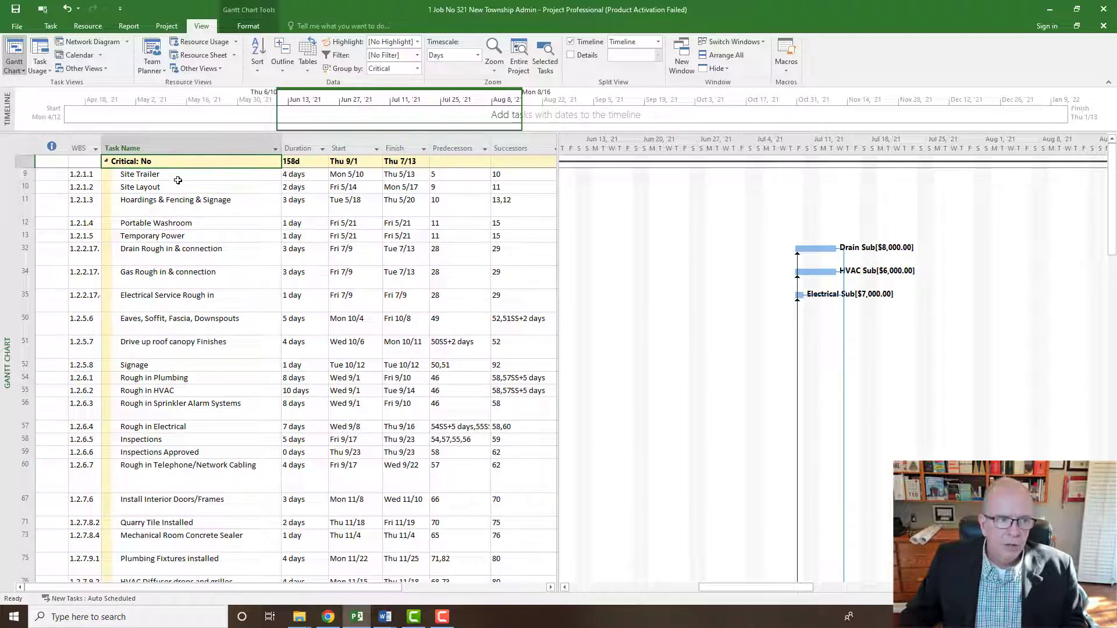
scroll(188, 325, "down", 3)
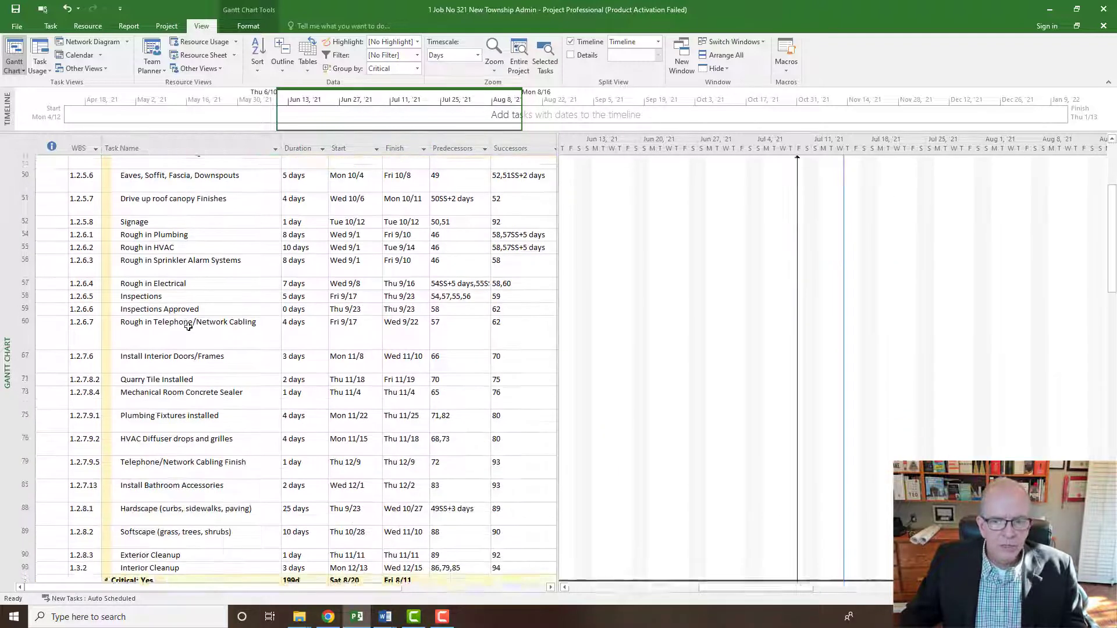
scroll(188, 326, "down", 5)
scroll(190, 319, "up", 3)
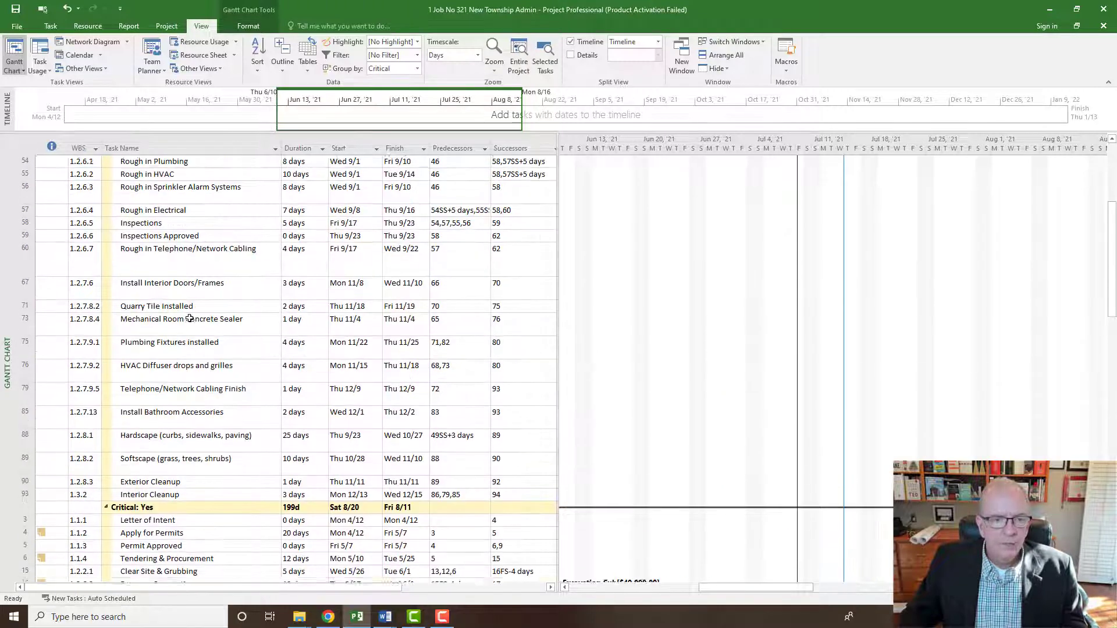
scroll(190, 319, "up", 2)
left_click_drag(712, 587, 851, 566)
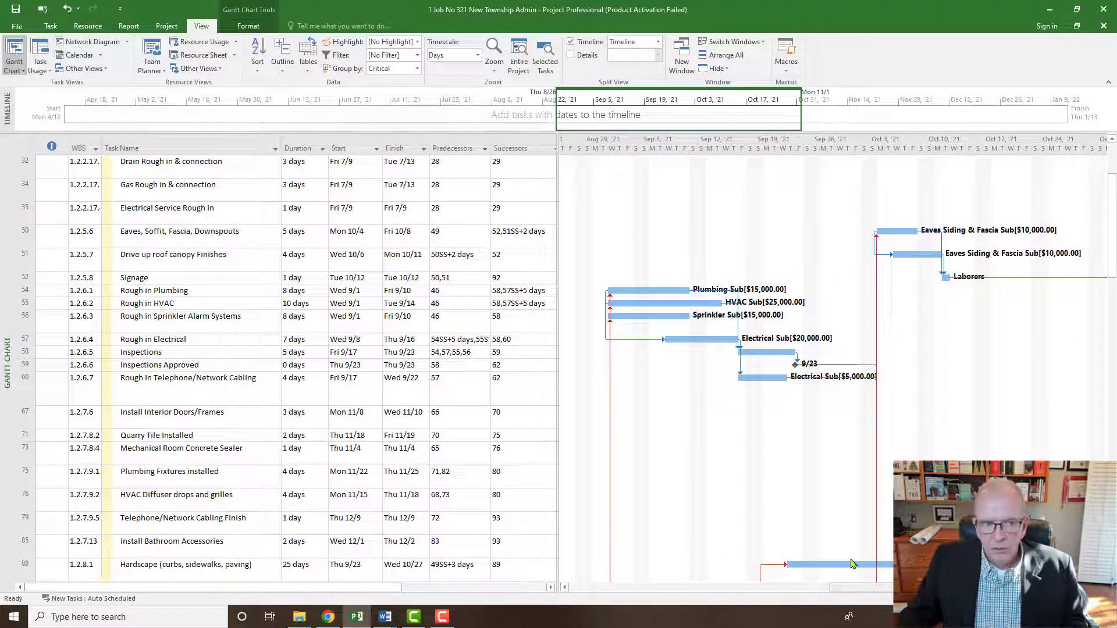
left_click_drag(851, 564, 838, 555)
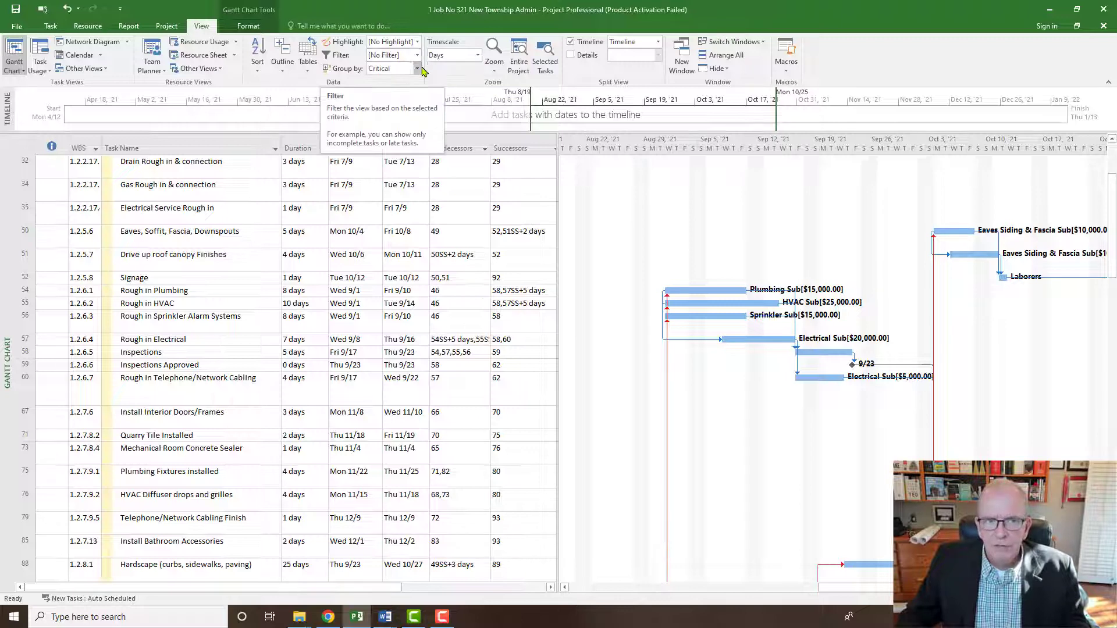
scroll(288, 319, "down", 10)
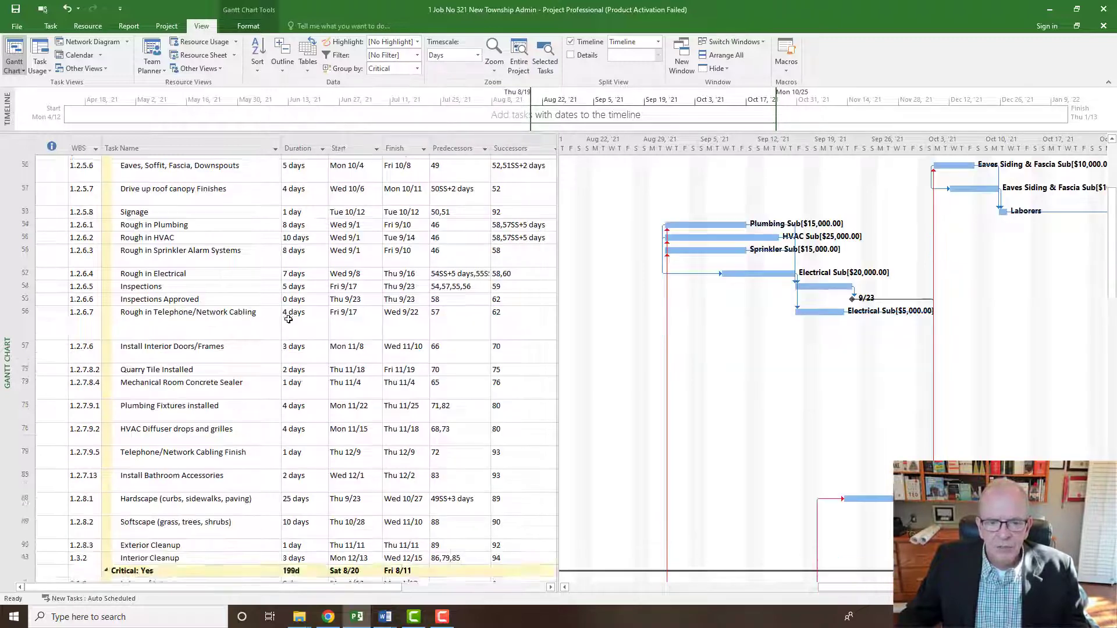
scroll(288, 320, "down", 2)
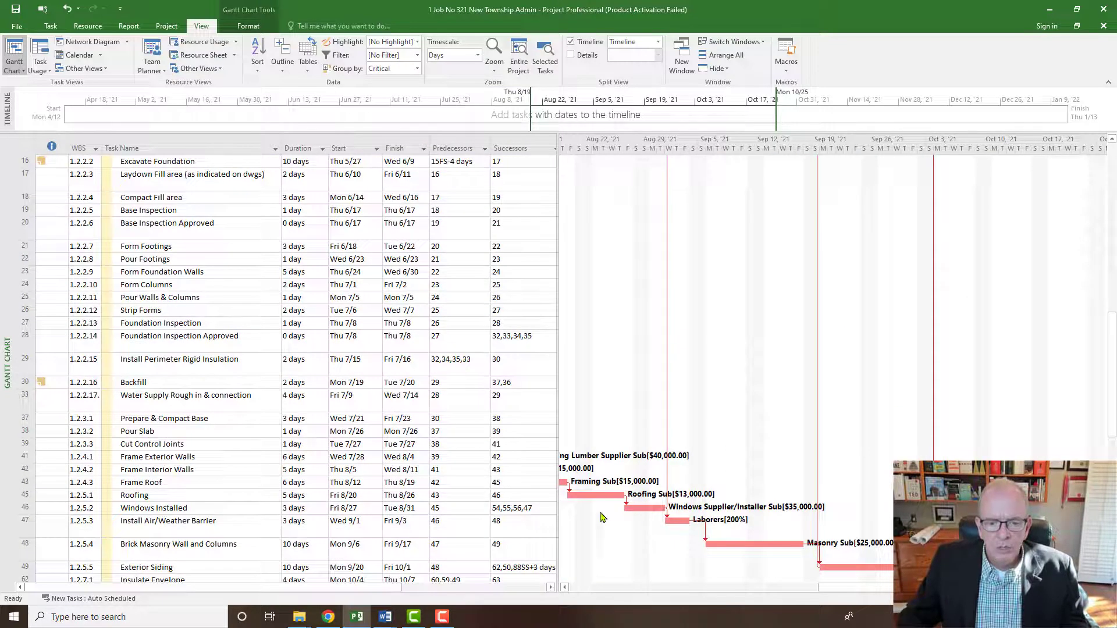
scroll(304, 407, "up", 5)
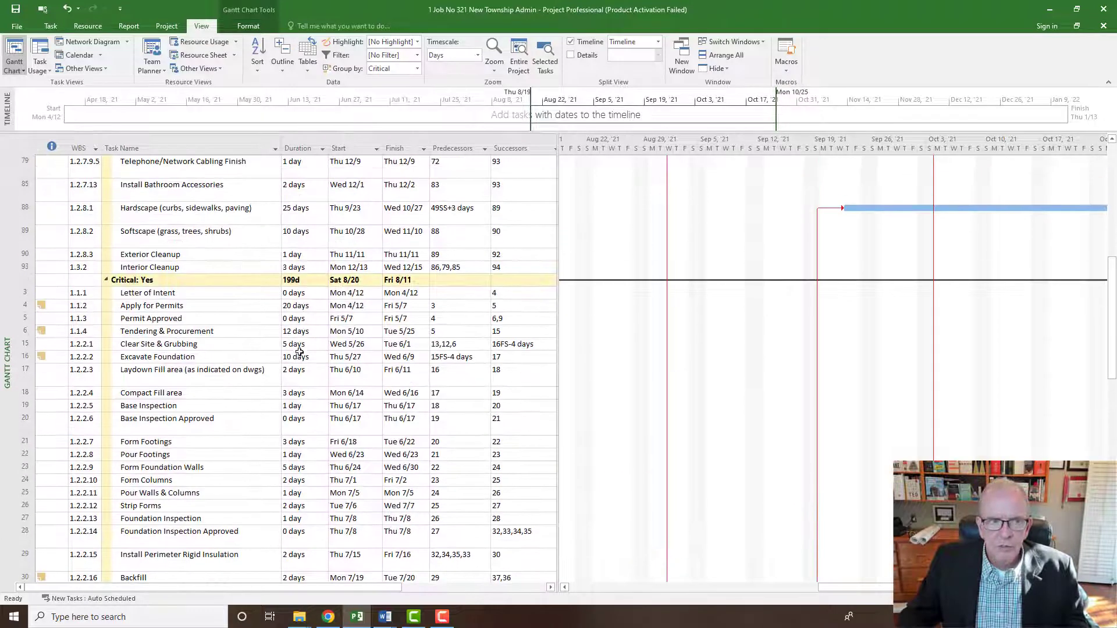
scroll(148, 291, "up", 10)
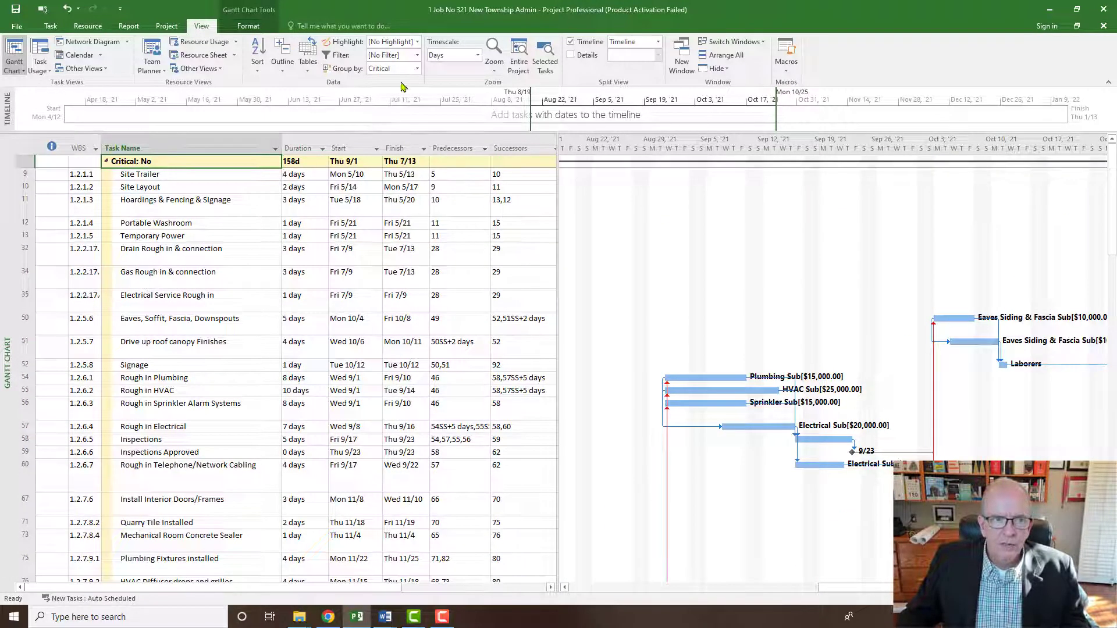
left_click(417, 68)
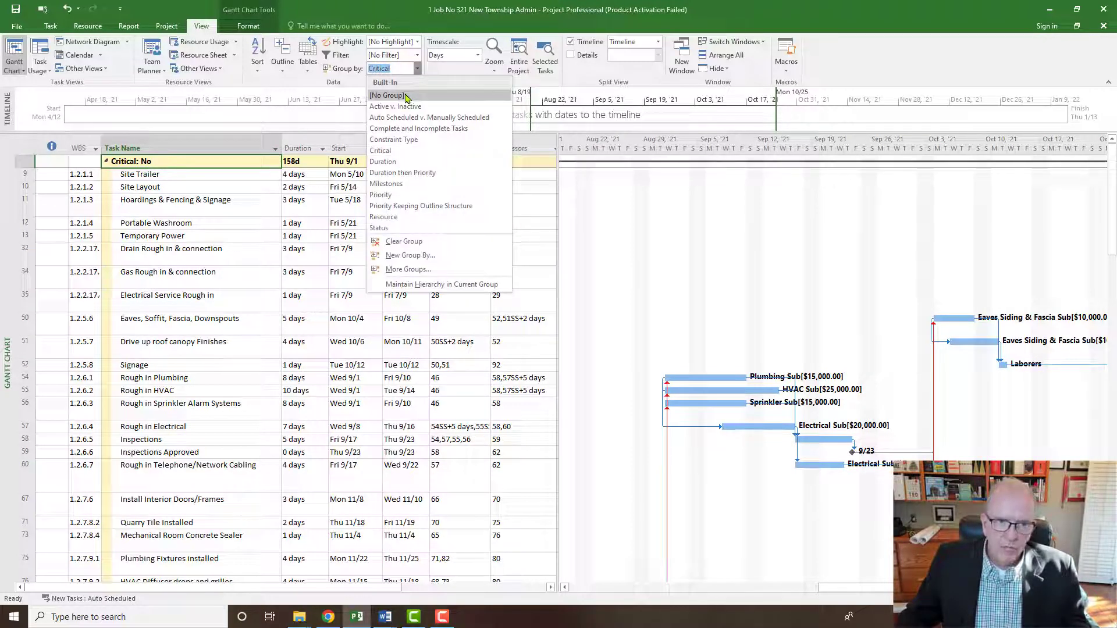
left_click(406, 96)
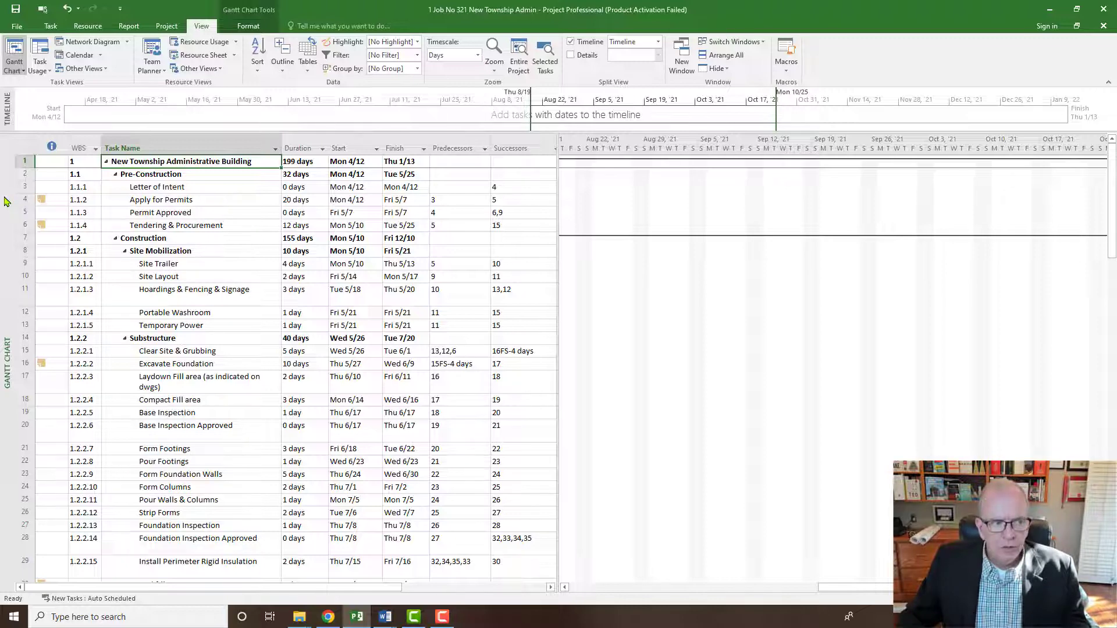
Switch to the Network Diagram view and follow the critical path to the Slab on Grade node.
right_click(5, 201)
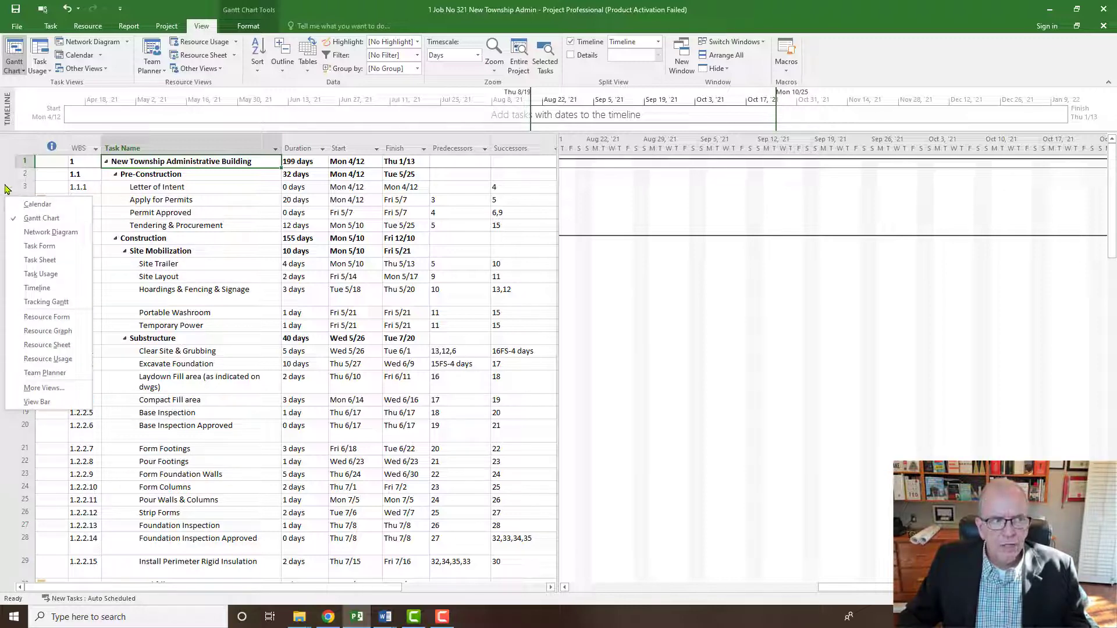
left_click(25, 233)
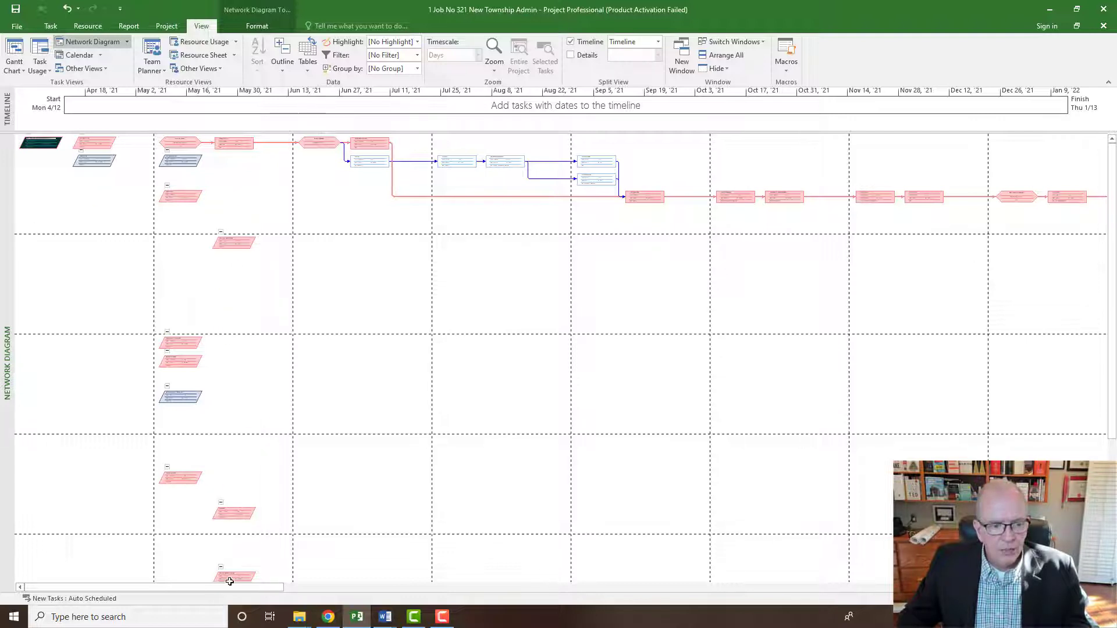
scroll(228, 577, "down", 1)
scroll(228, 580, "up", 1)
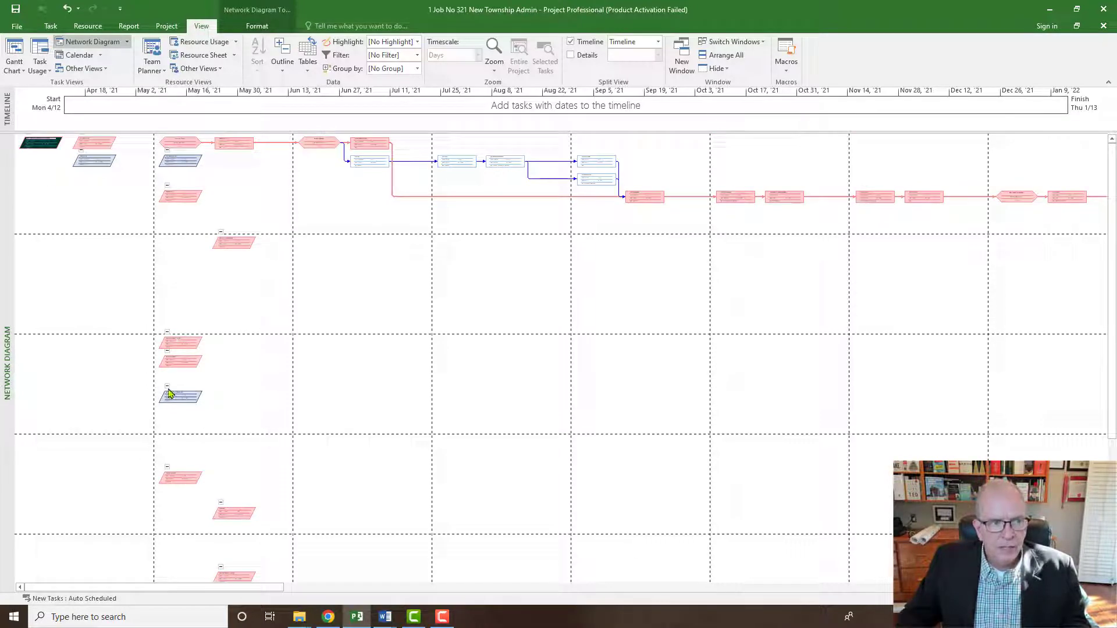
left_click_drag(274, 585, 556, 593)
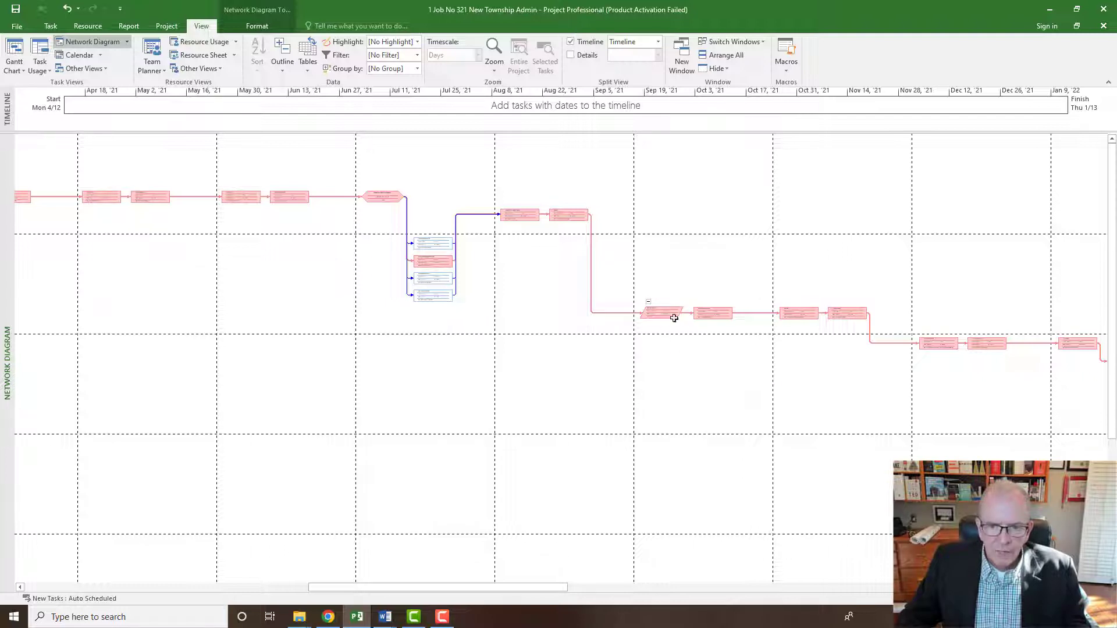
mouse_move(672, 313)
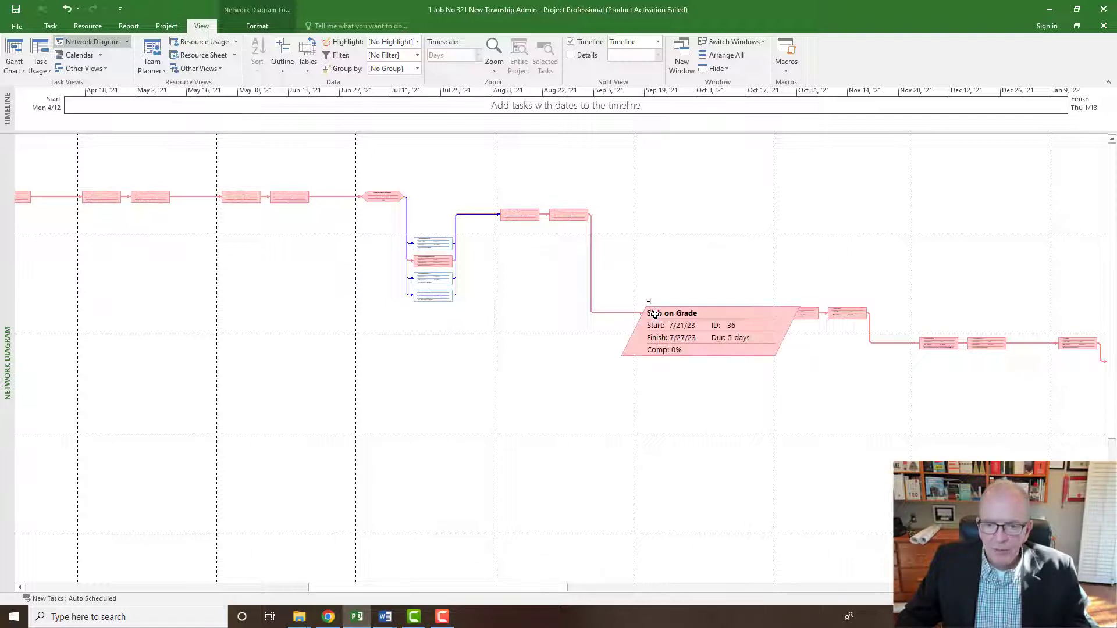
left_click_drag(472, 587, 246, 582)
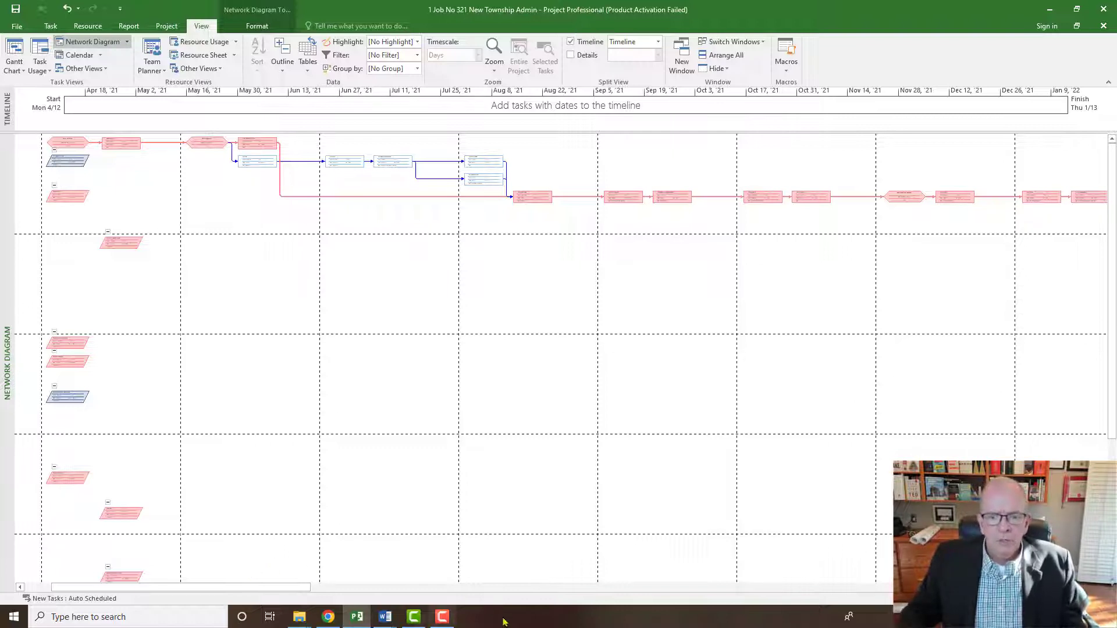
left_click_drag(285, 593, 658, 592)
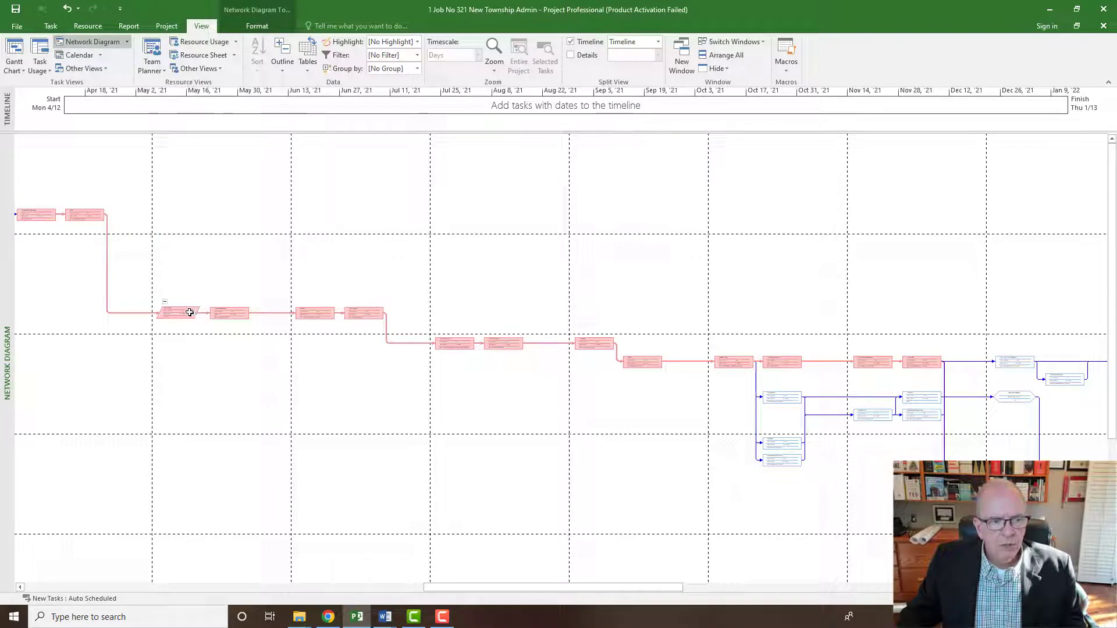
mouse_move(190, 313)
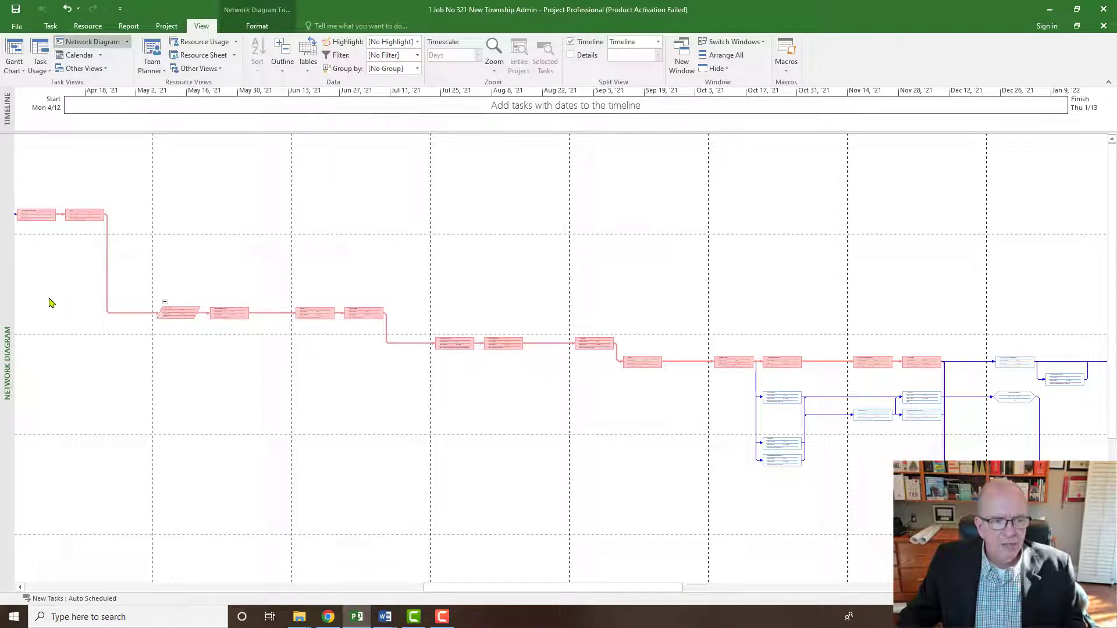
right_click(3, 286)
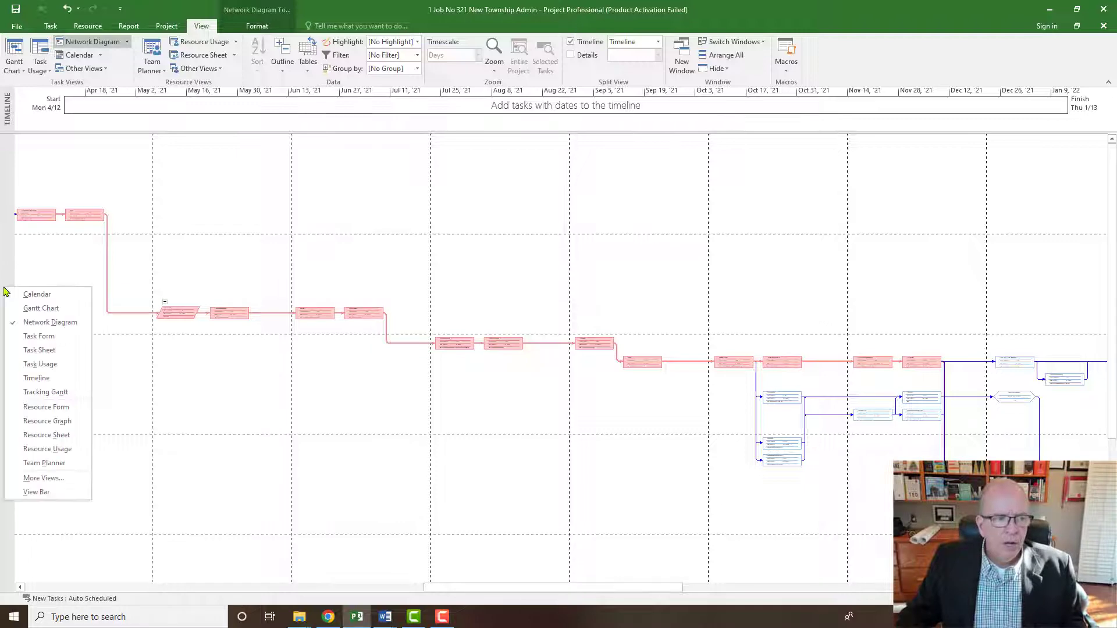
Return to the Gantt Chart and locate the Slab on Grade summary task's row.
left_click(30, 314)
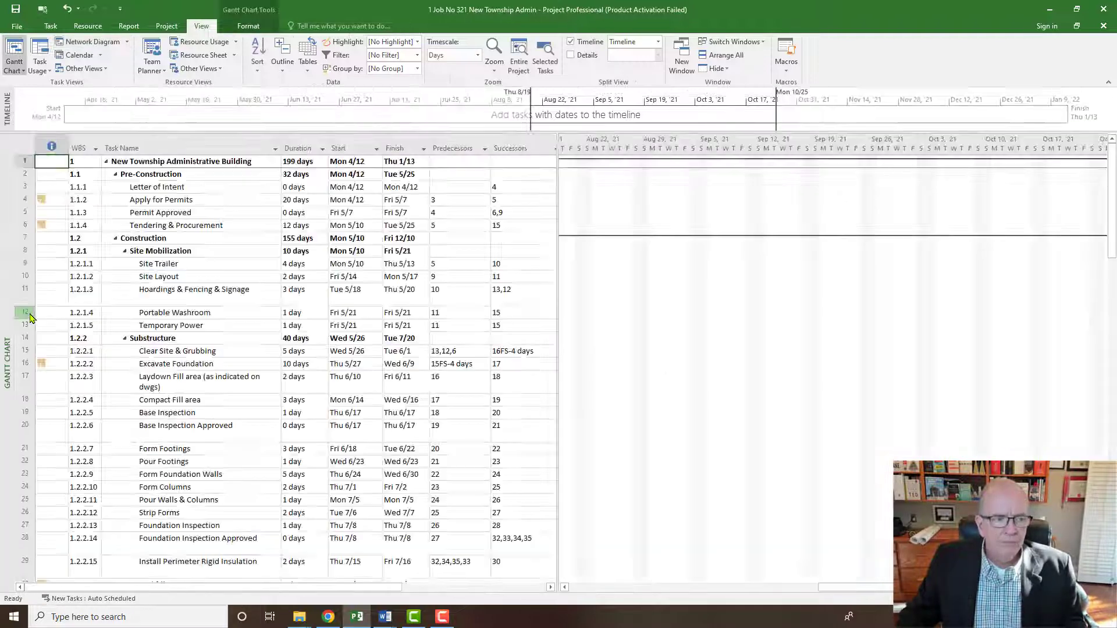
scroll(172, 376, "down", 8)
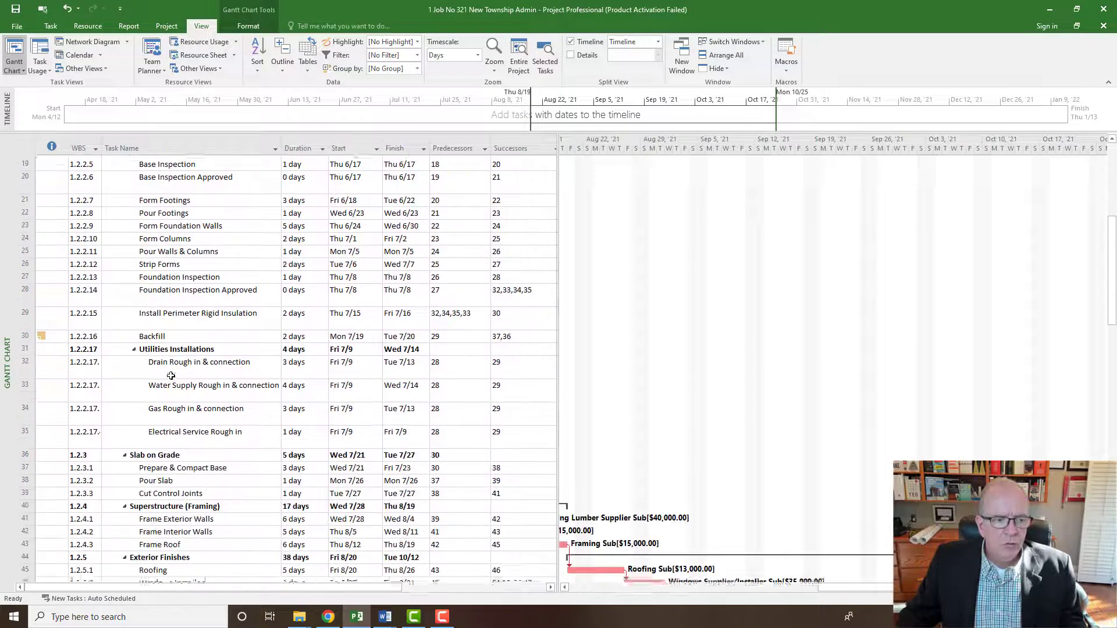
left_click(160, 368)
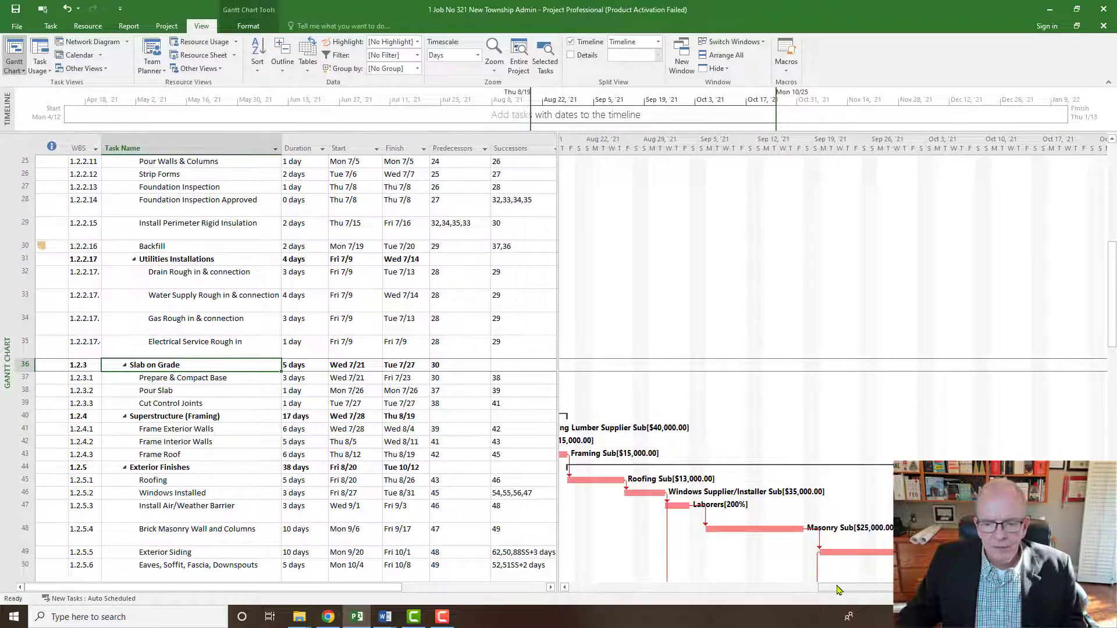
left_click_drag(838, 590, 754, 592)
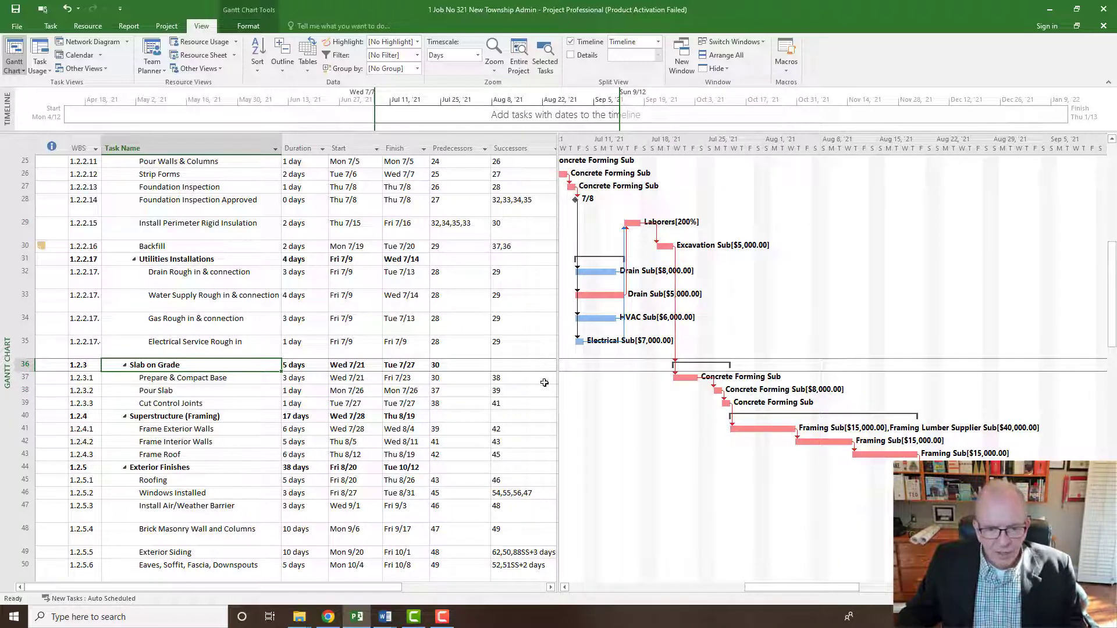
left_click(677, 365)
left_click(675, 366)
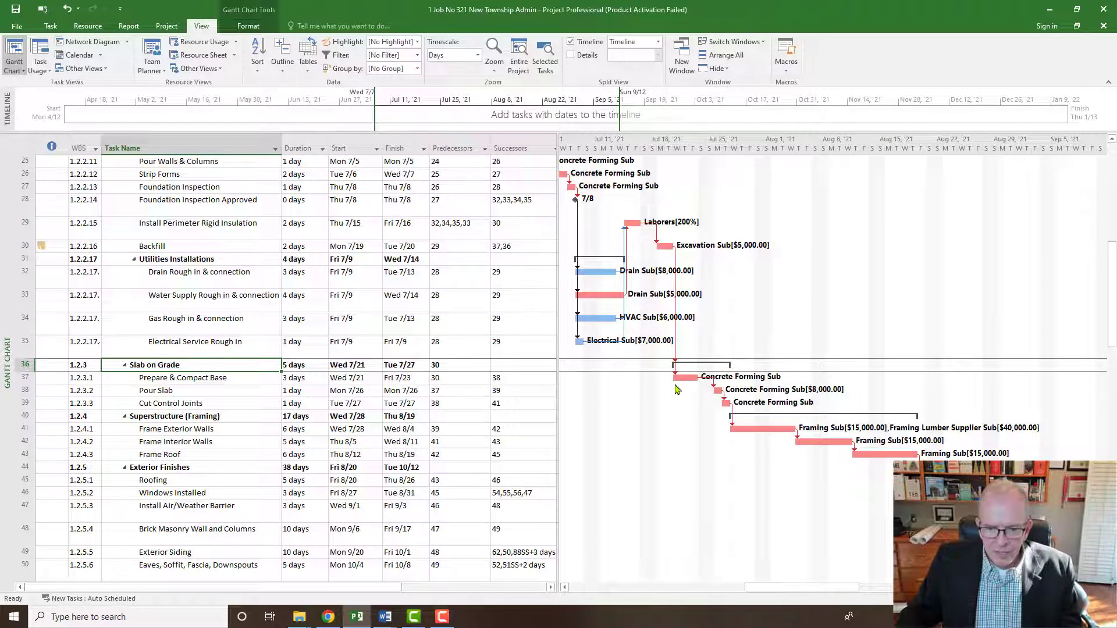
left_click(674, 377)
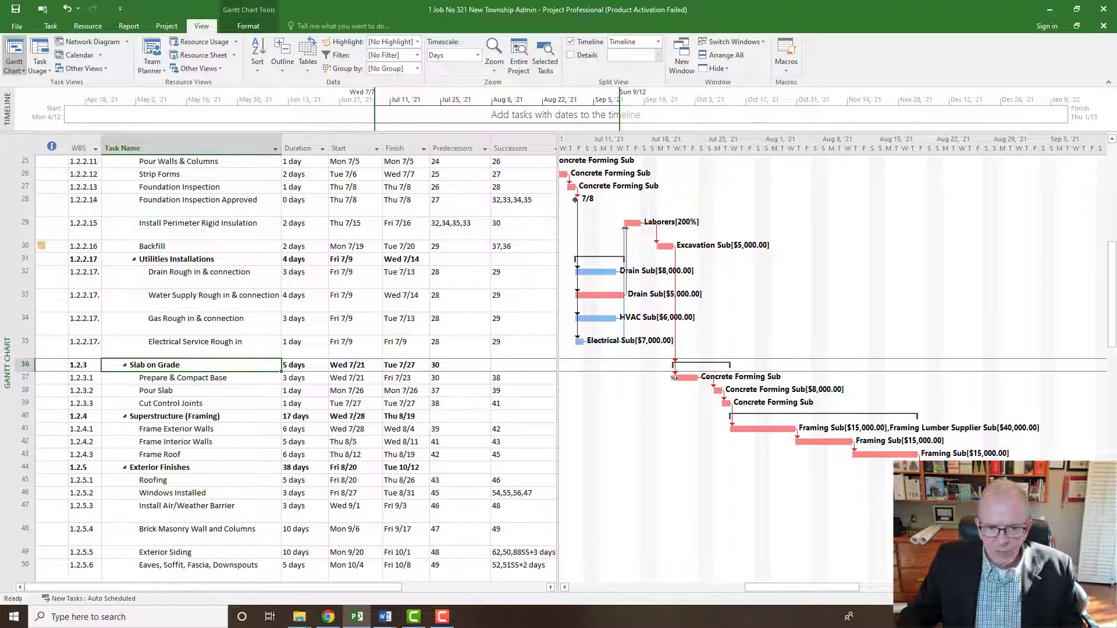
Make Backfill (30) Prepare & Compact Base's predecessor and remove 30 from Slab on Grade.
left_click(453, 380)
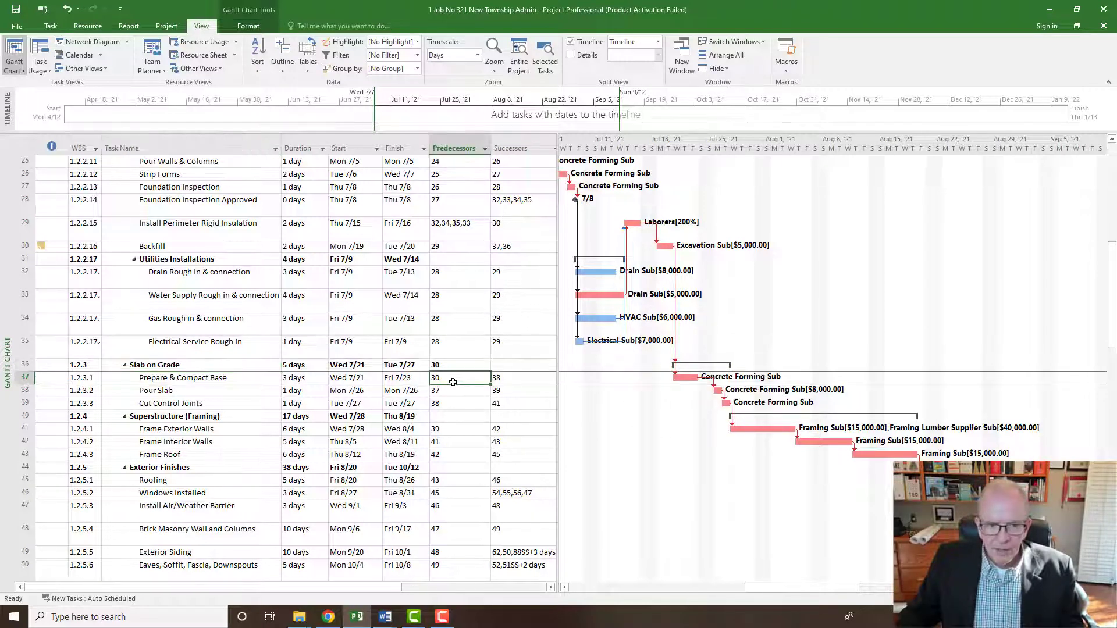
key("BackSpace")
left_click(449, 403)
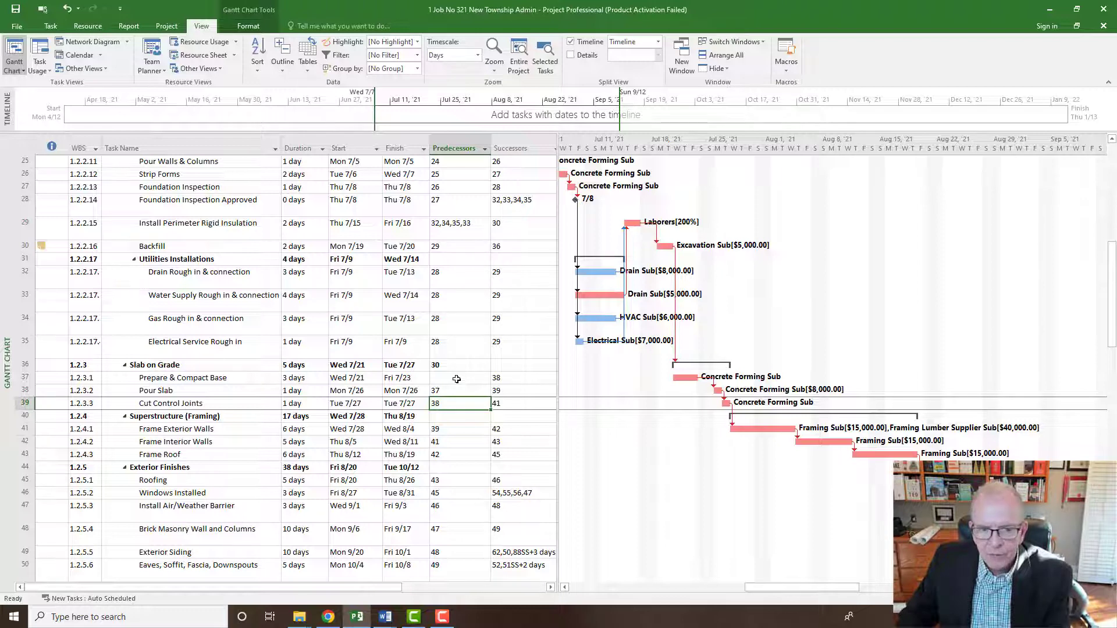
left_click(457, 379)
type("30")
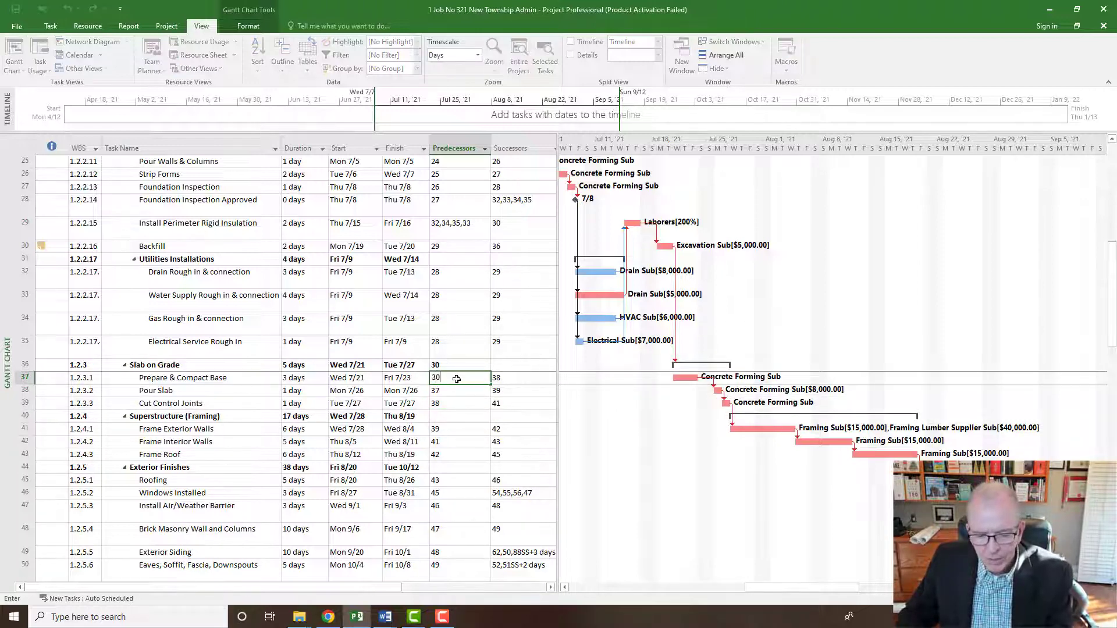
key("Return")
left_click(459, 366)
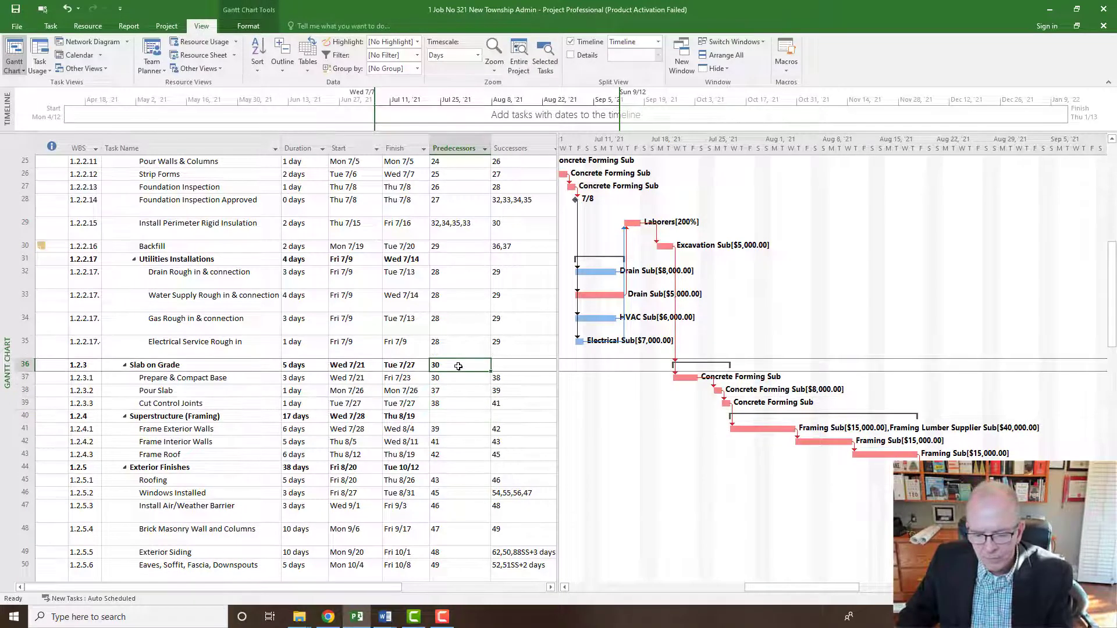
key("BackSpace")
left_click(450, 401)
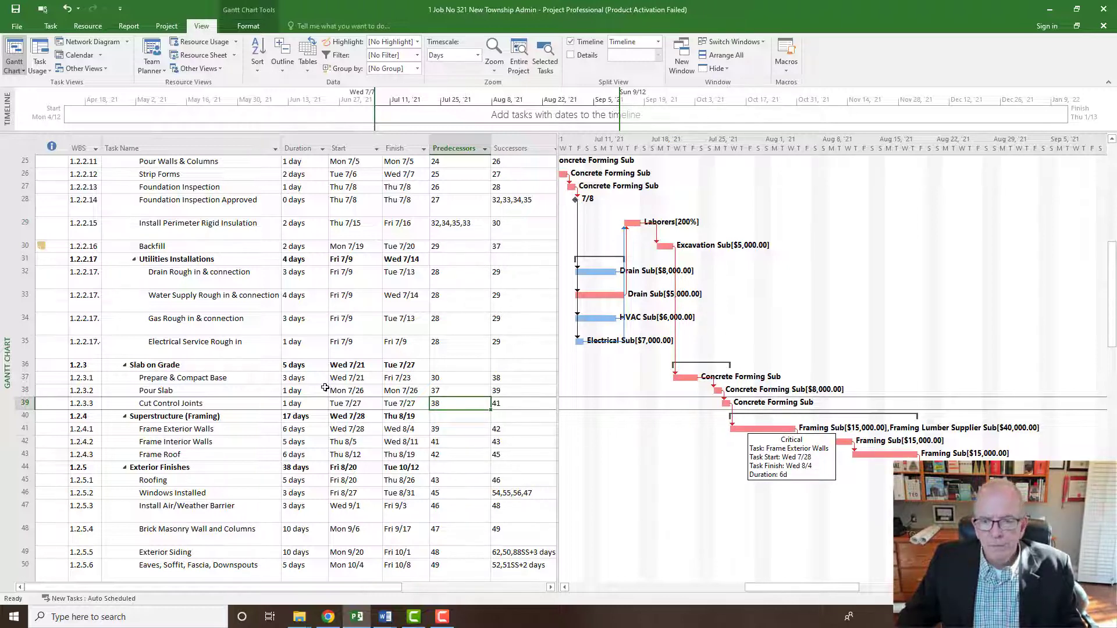
scroll(326, 388, "up", 8)
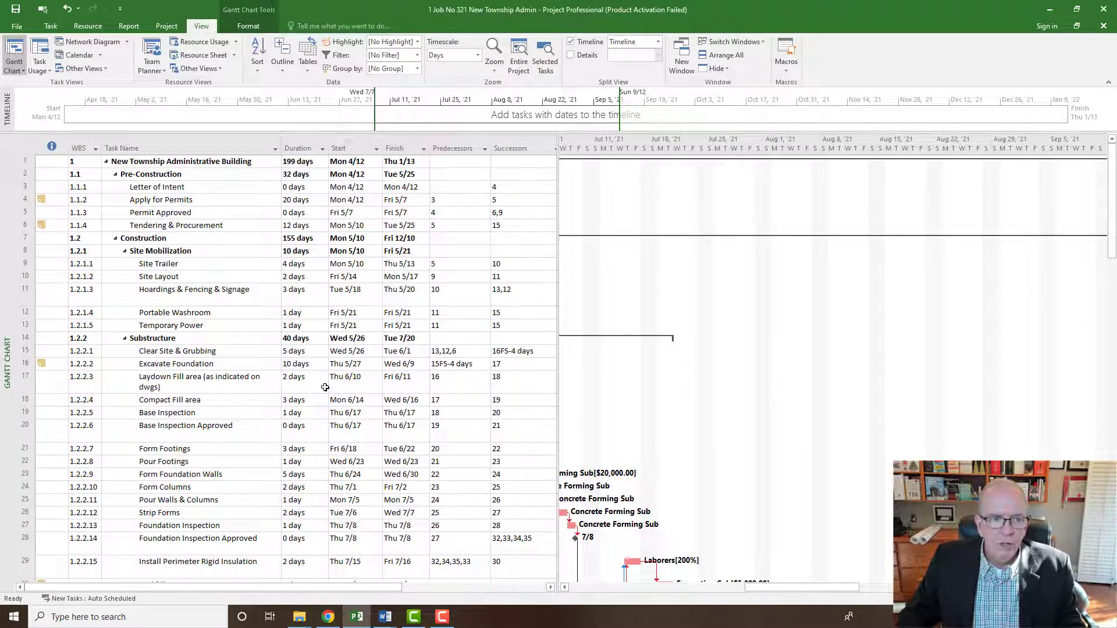
left_click(314, 163)
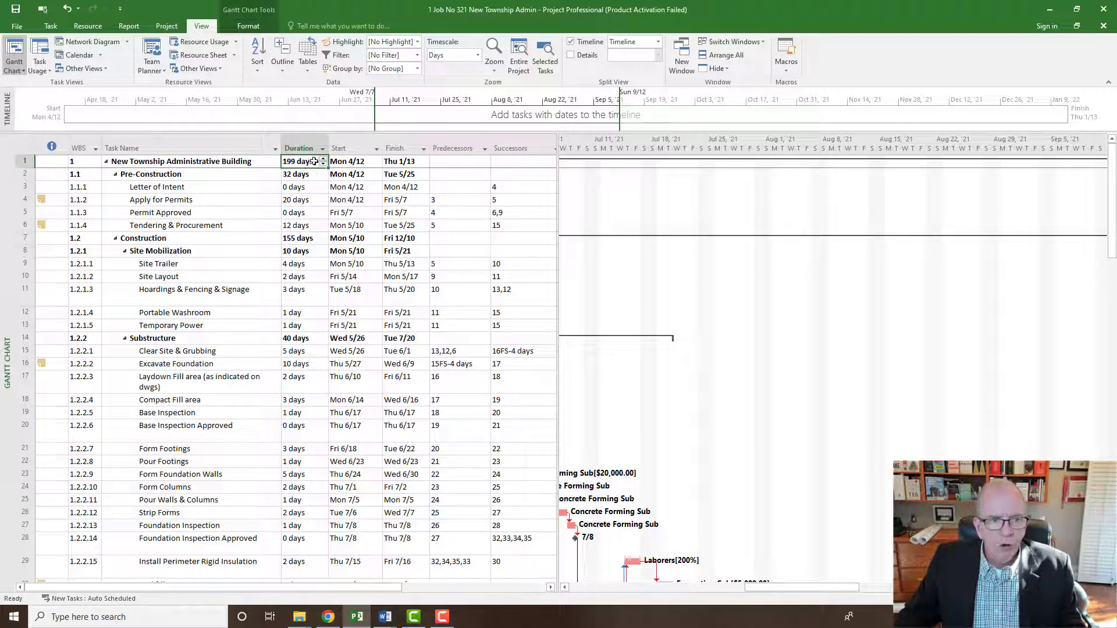
left_click(309, 174)
left_click(307, 236)
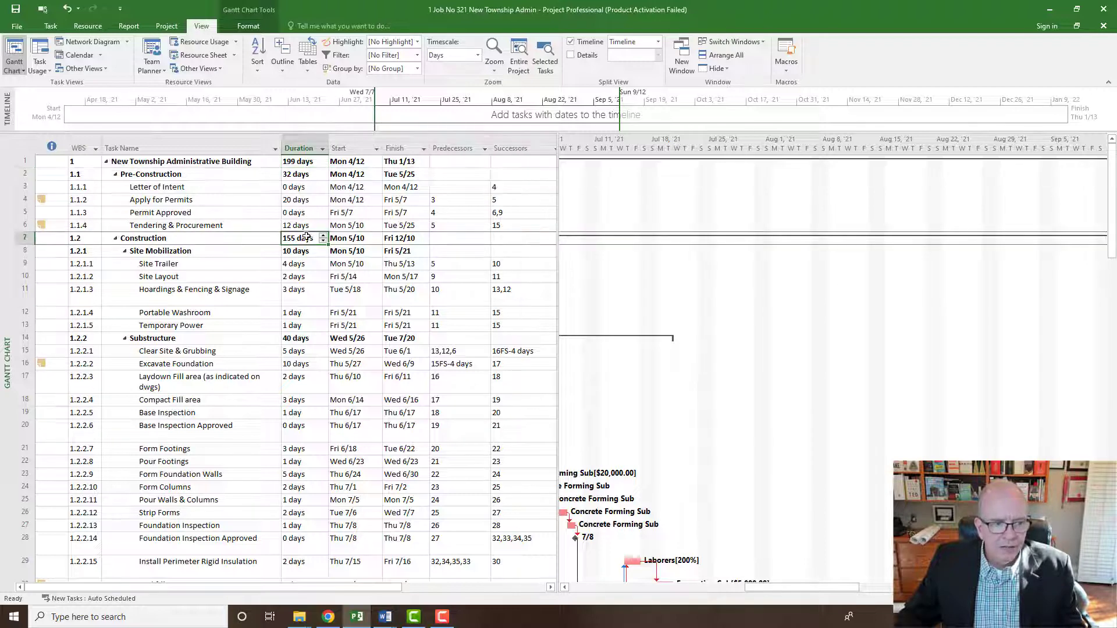
left_click(307, 252)
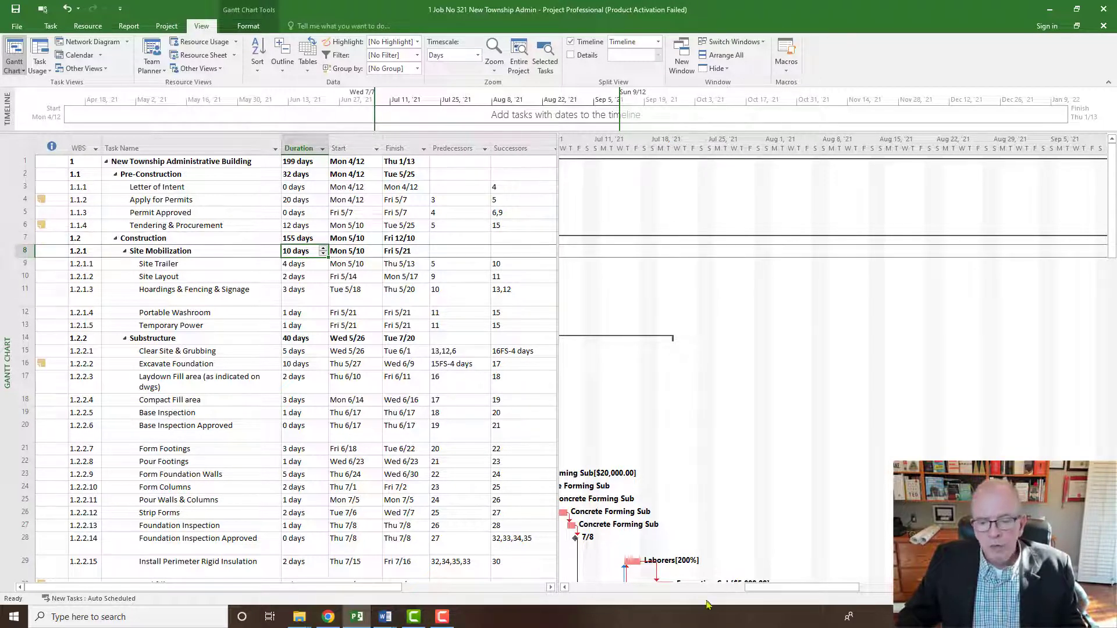
left_click_drag(781, 589, 676, 591)
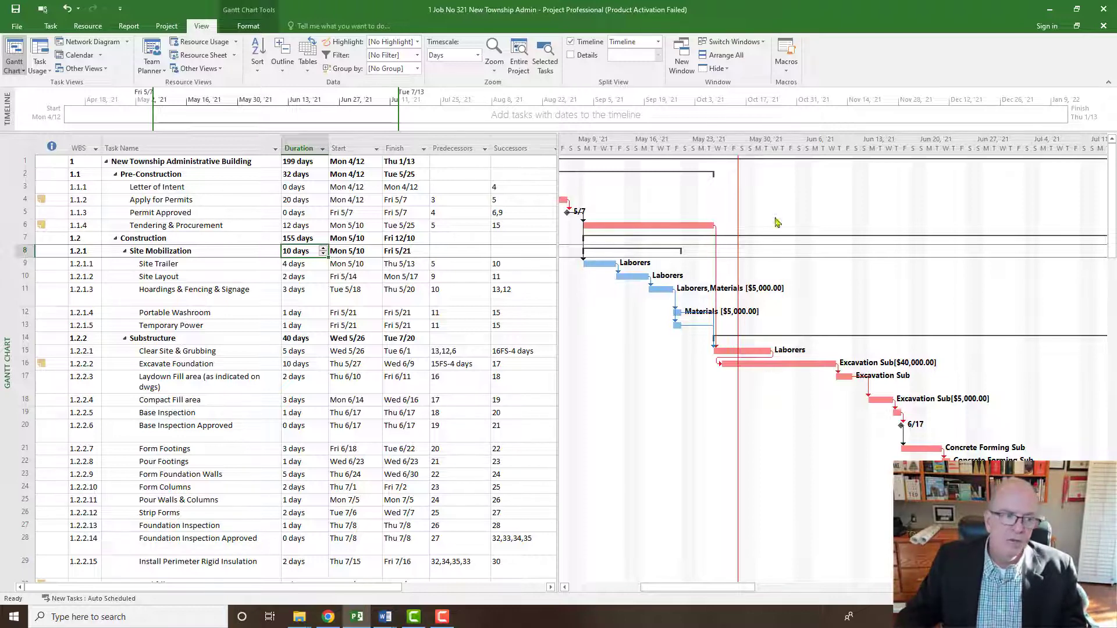
left_click(302, 264)
left_click(300, 278)
left_click(310, 292)
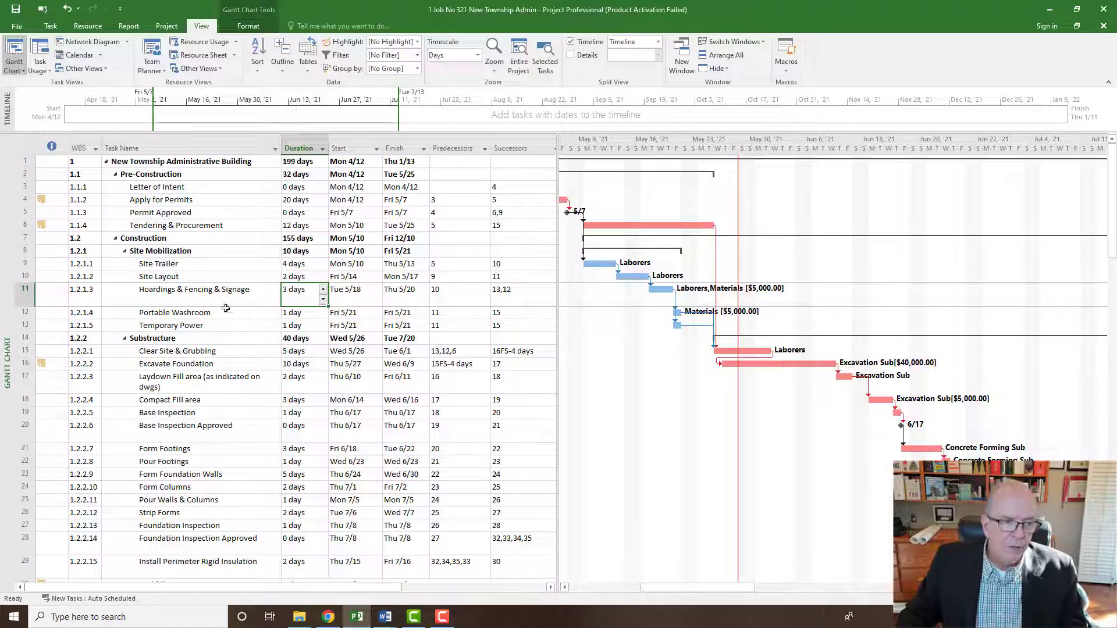
left_click(303, 254)
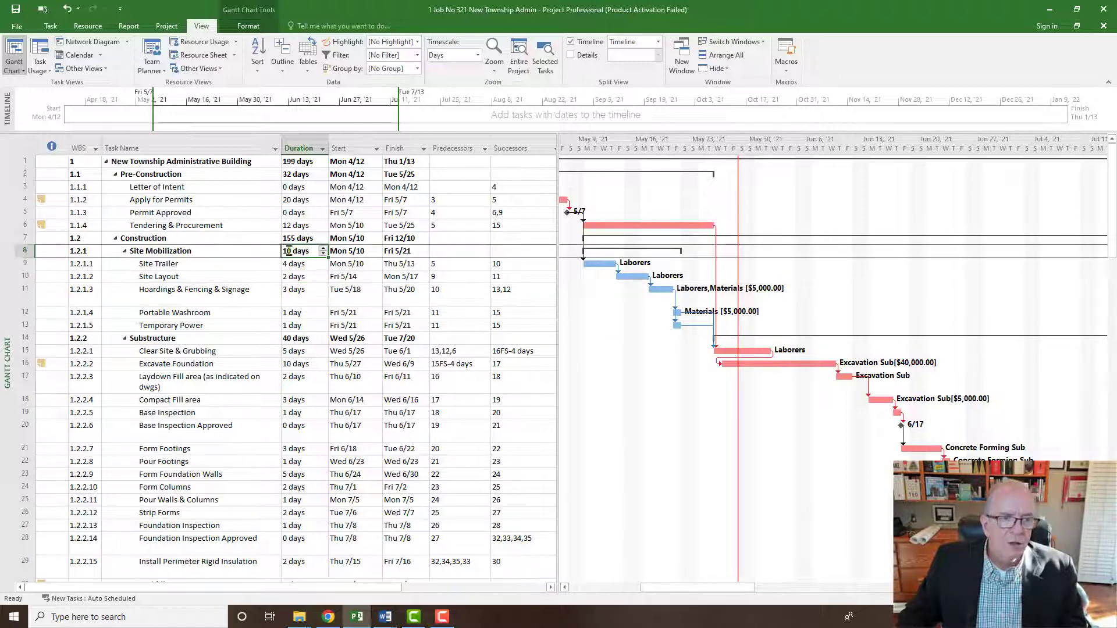